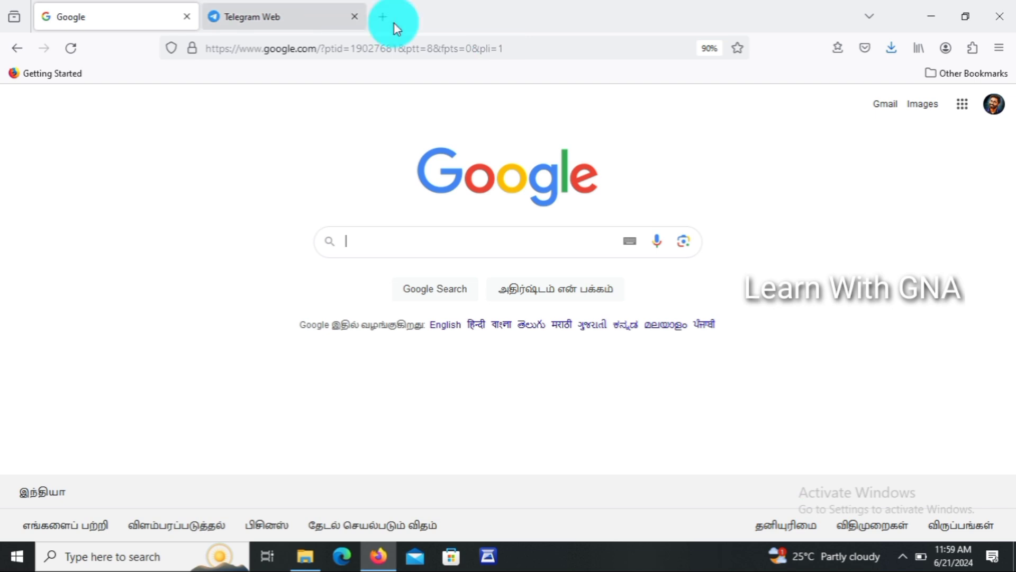
Search the web for 'tnpsc' from the Firefox address bar.
click(518, 56)
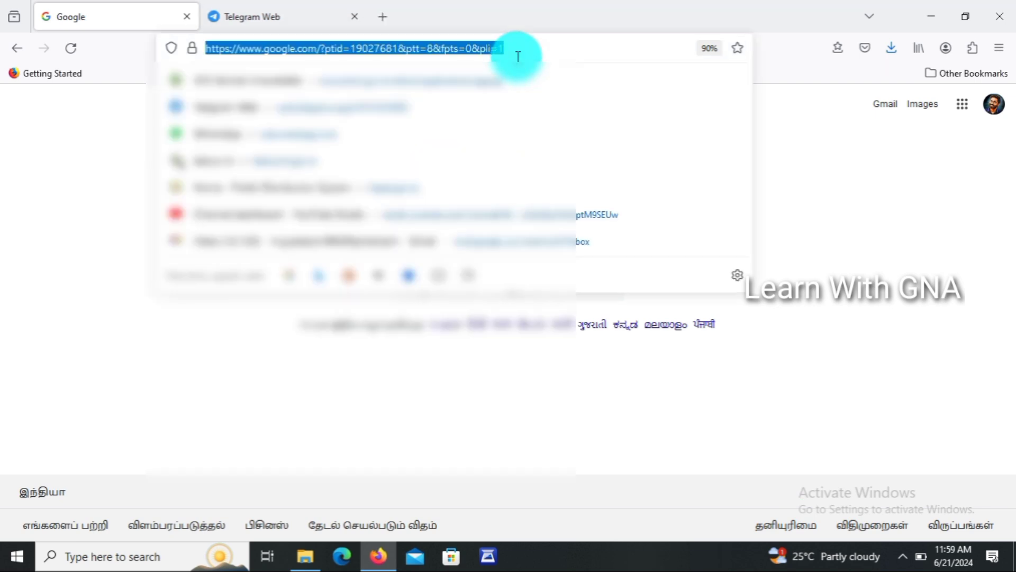
text(tn)
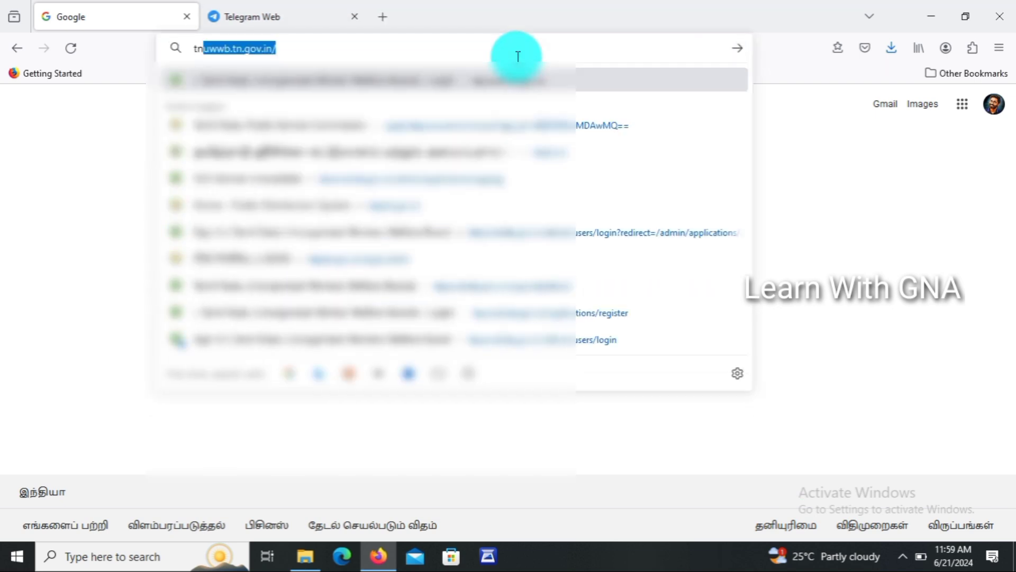
text(psc)
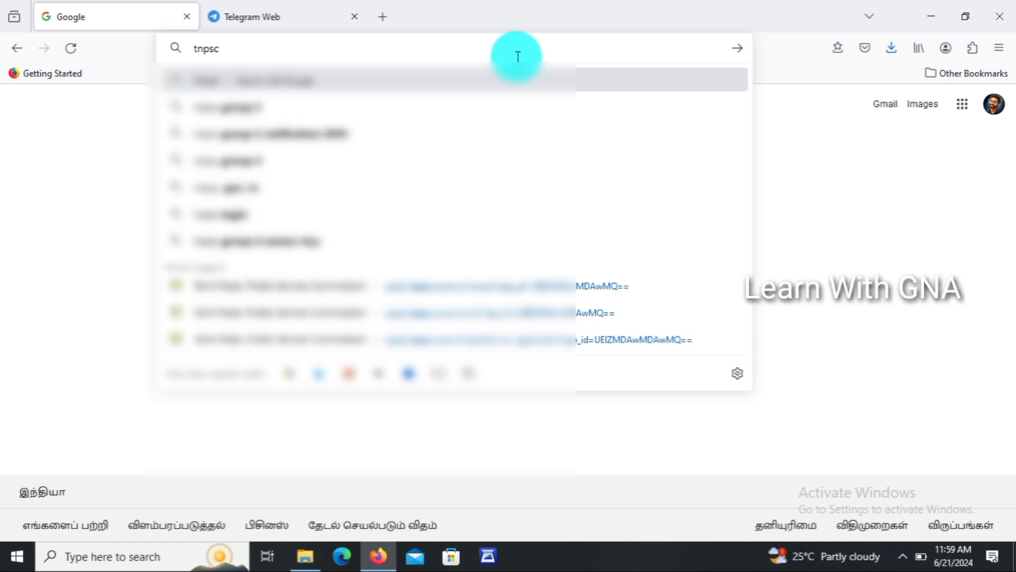
key(Return)
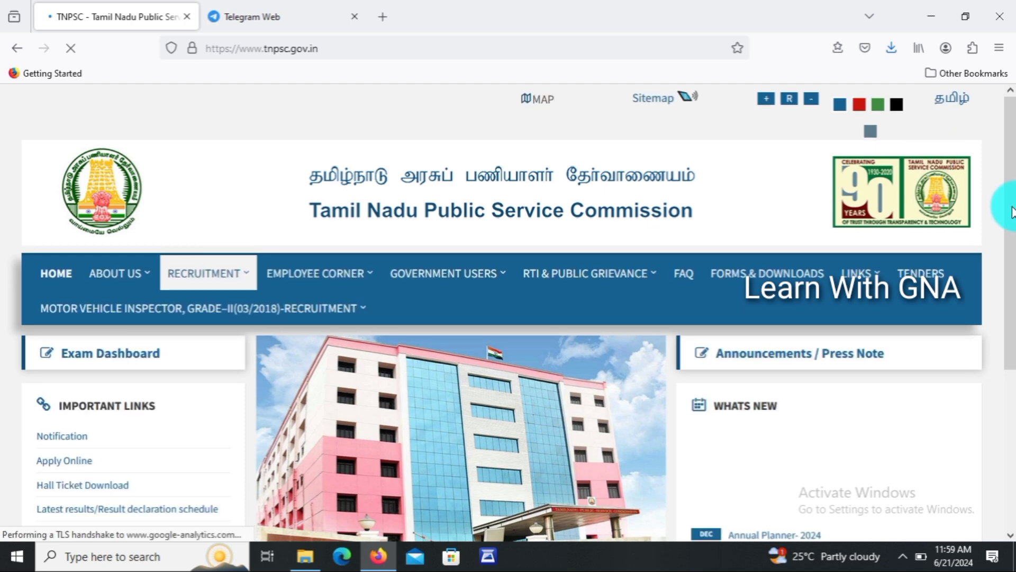
Follow Apply Online under Important Links and confirm the external-site prompt.
scroll(1012, 318, down, 1)
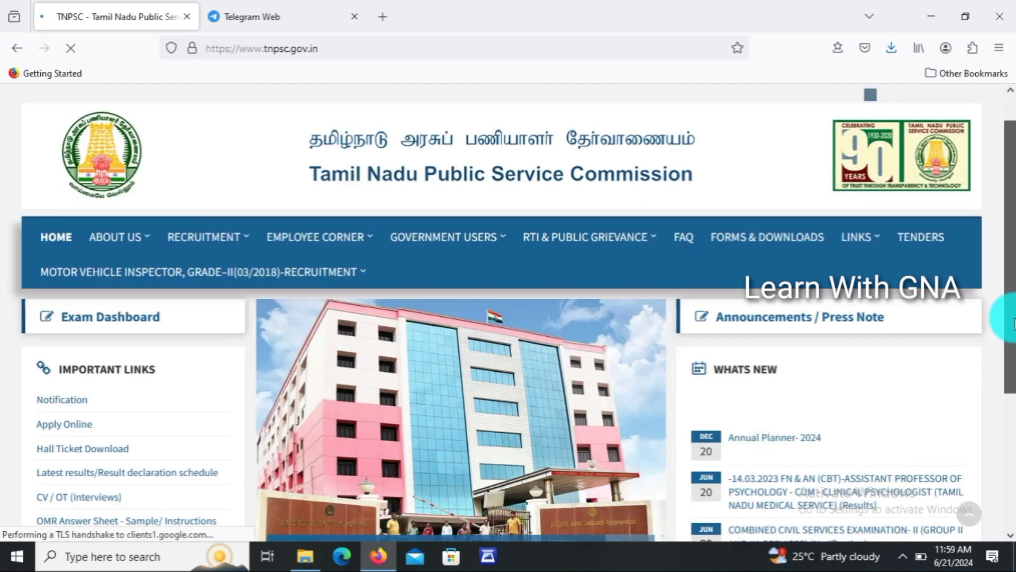
drag(1015, 319, 1015, 406)
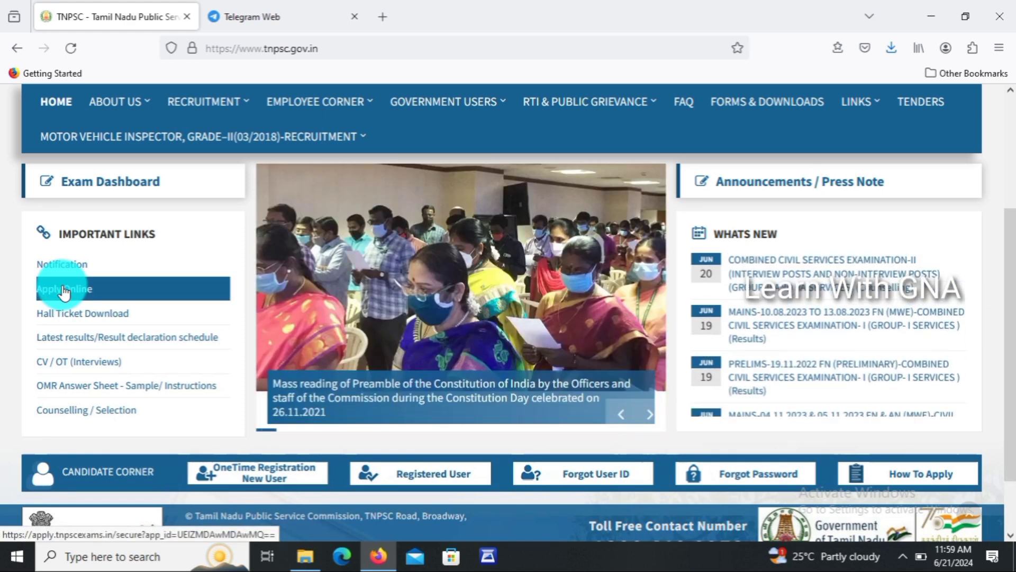
click(63, 290)
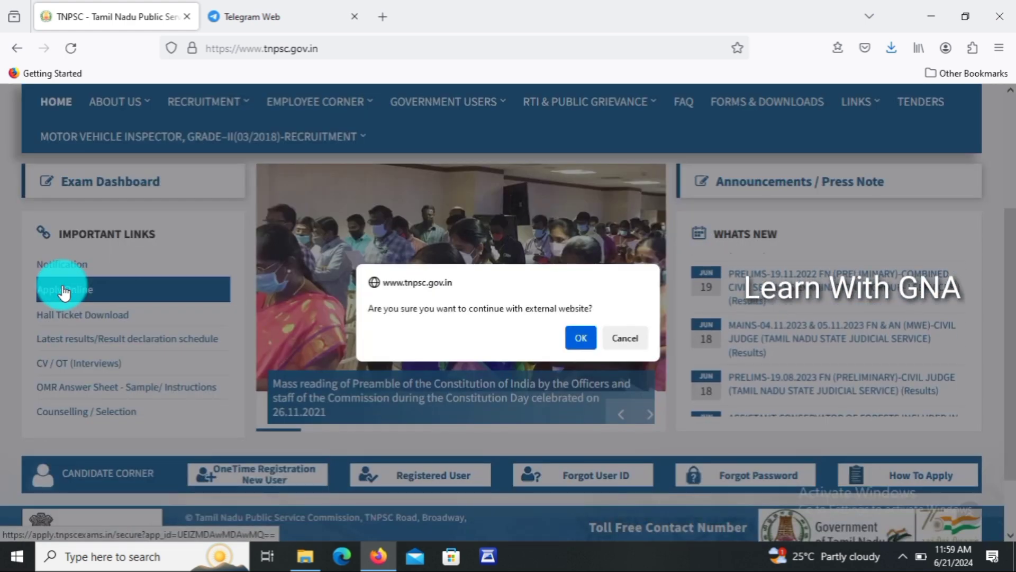
click(581, 338)
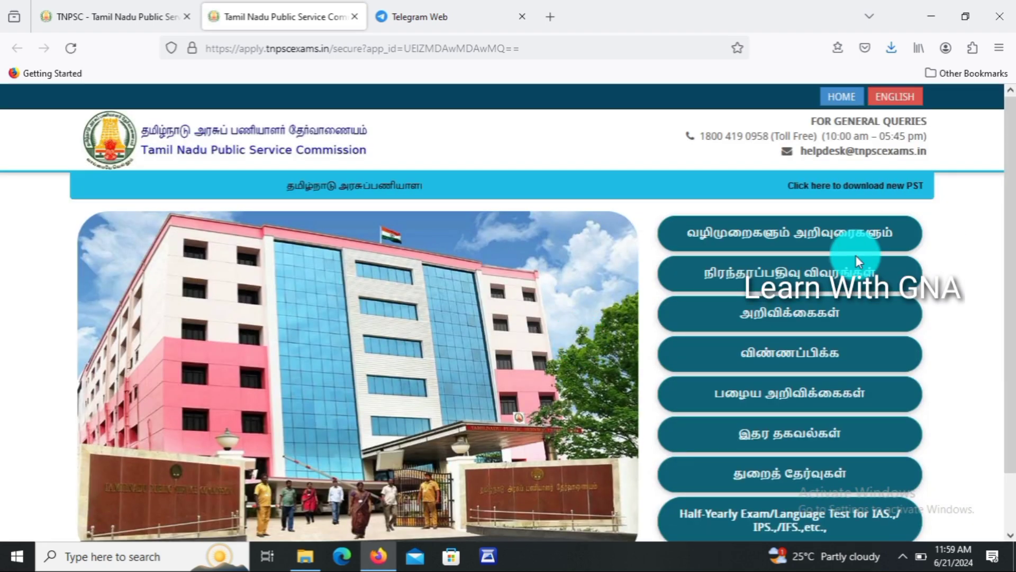
Load the notifications table with the Apply (விண்ணப்பிக்க) button to show Notification 08/2024.
click(818, 354)
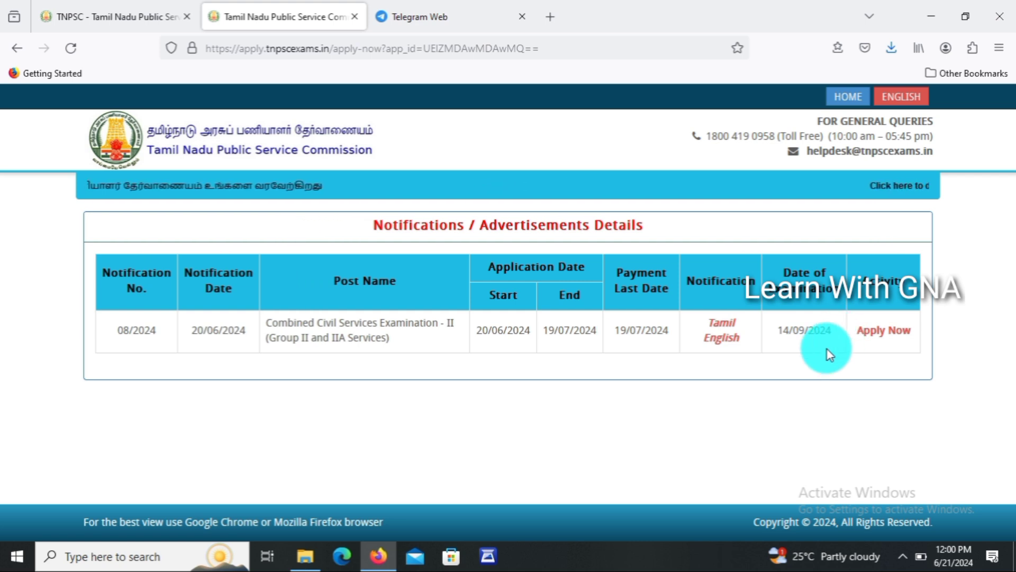
Choose Apply Now and log in with the saved credentials, answering the captcha with 19.
click(884, 333)
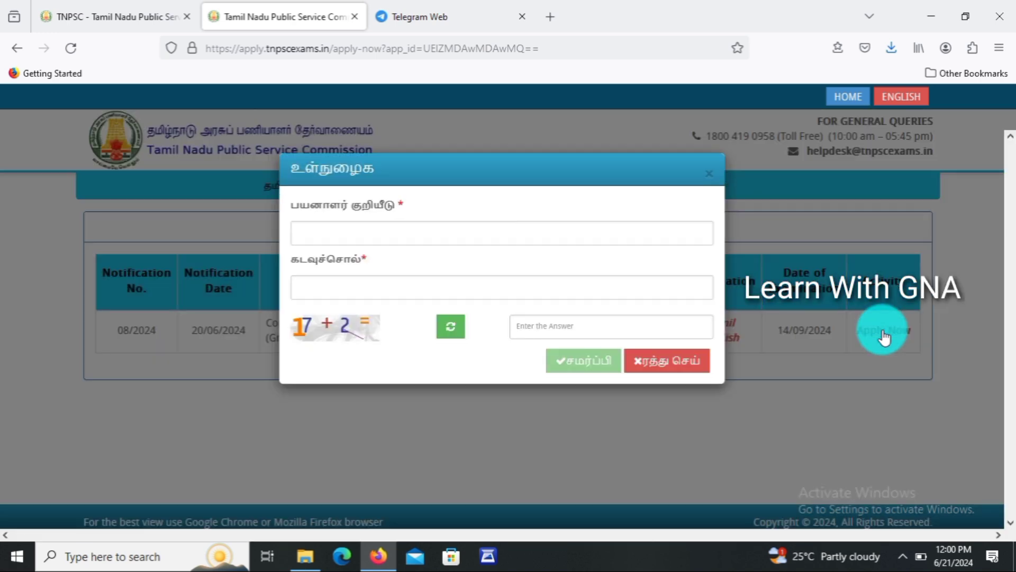
click(440, 234)
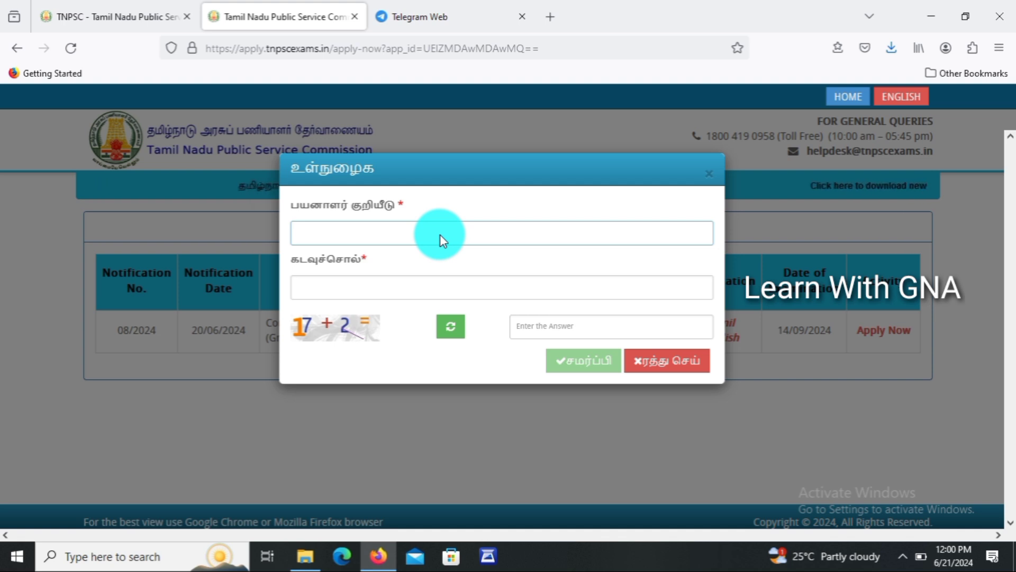
click(422, 233)
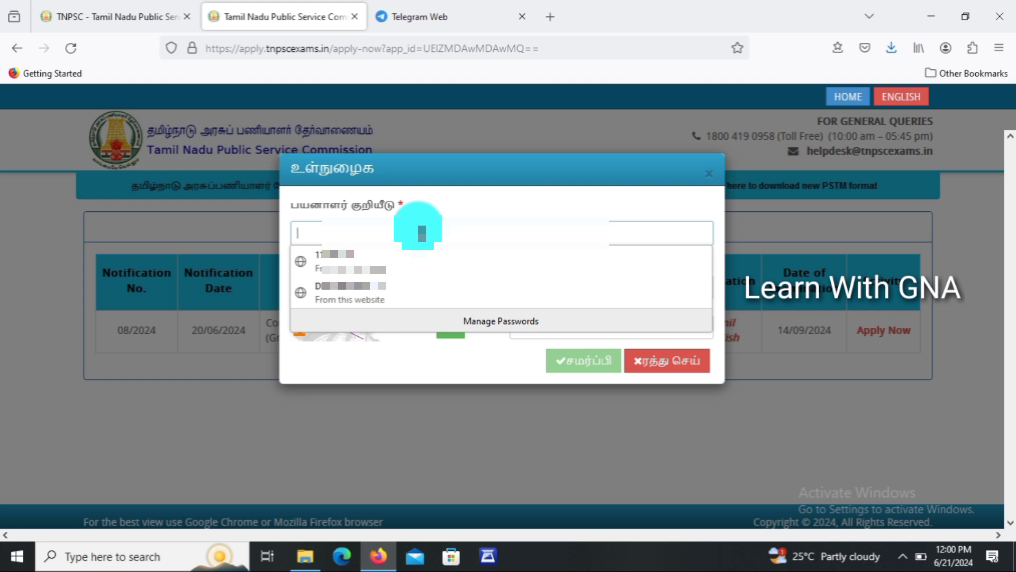
click(352, 262)
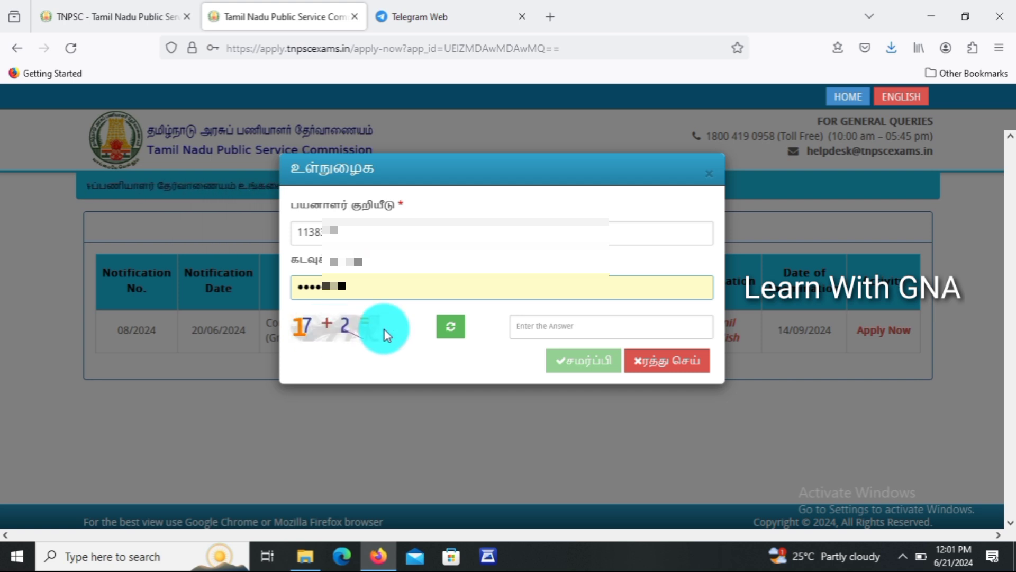
click(544, 331)
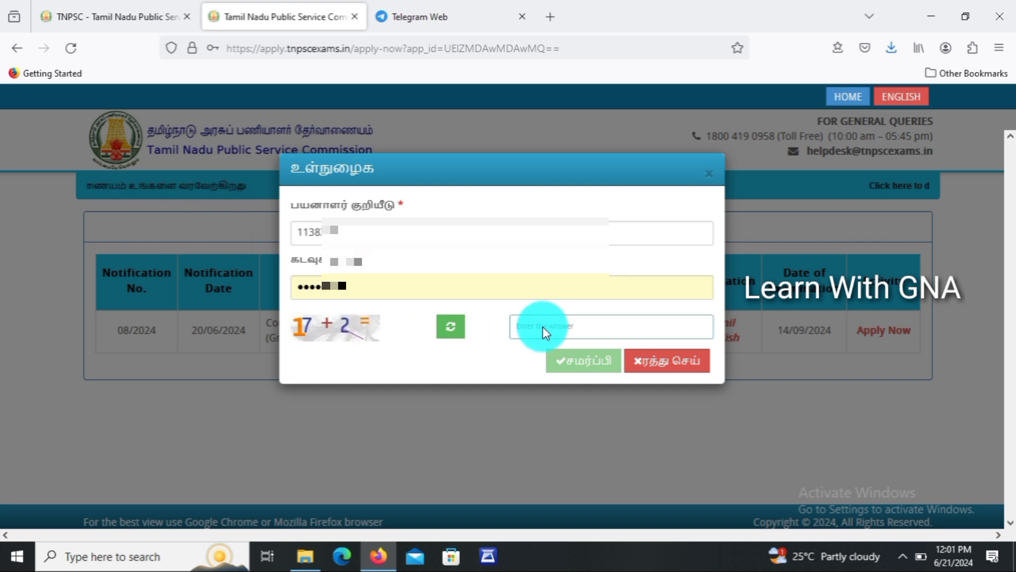
text(19)
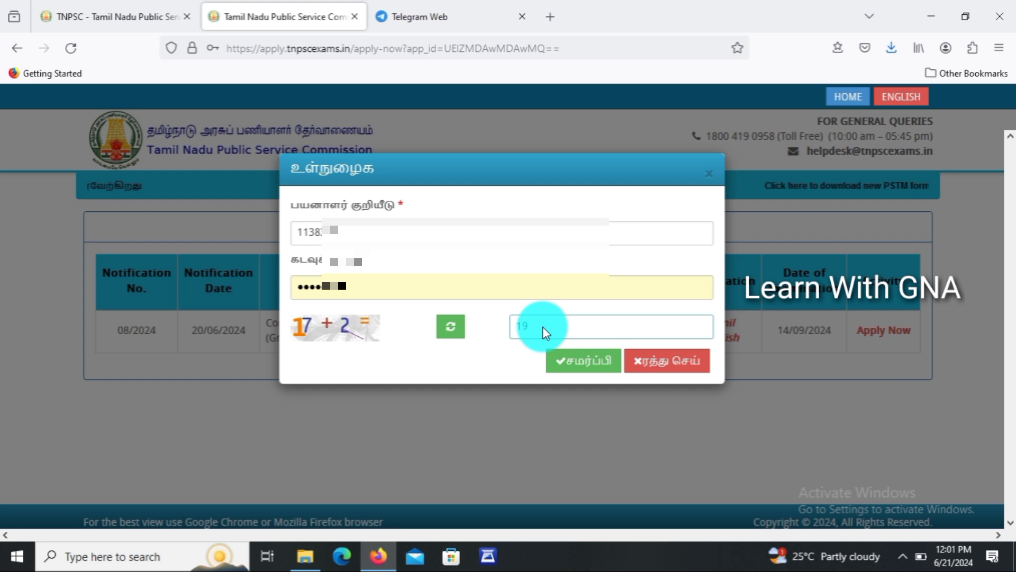
click(587, 363)
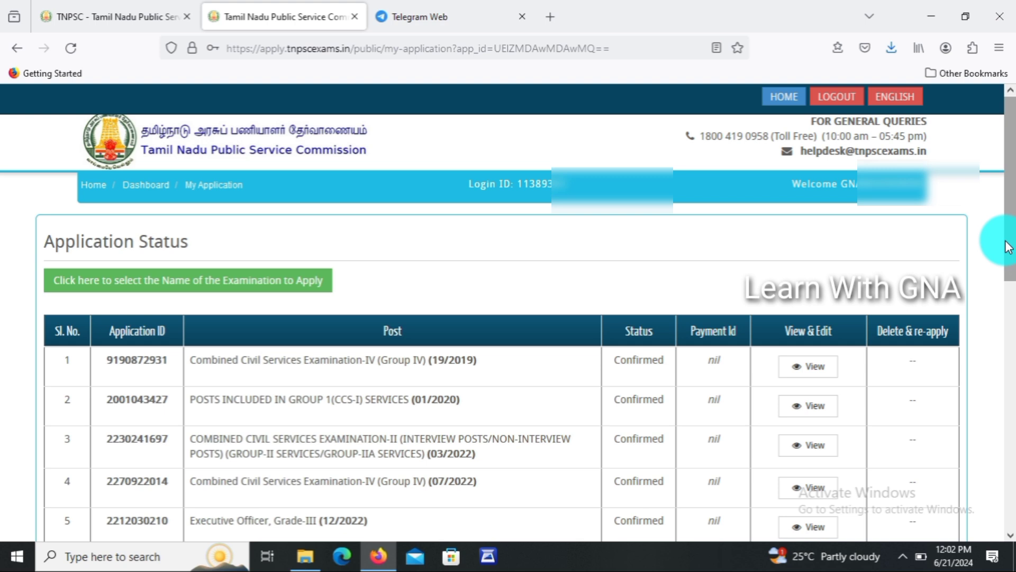
Start a new Group II and IIA application and view its ten Incomplete stages.
drag(1006, 246, 1012, 548)
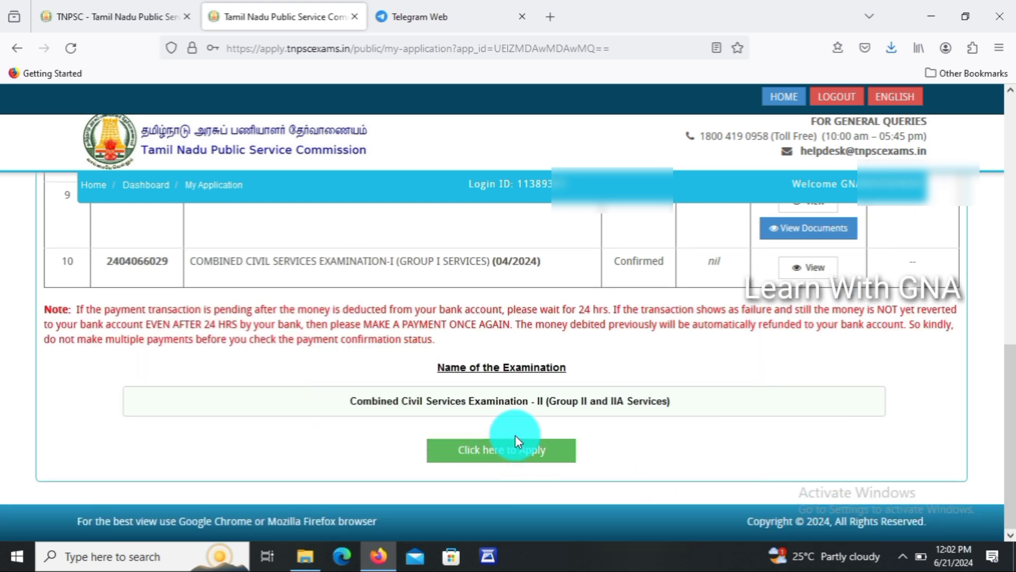
click(512, 450)
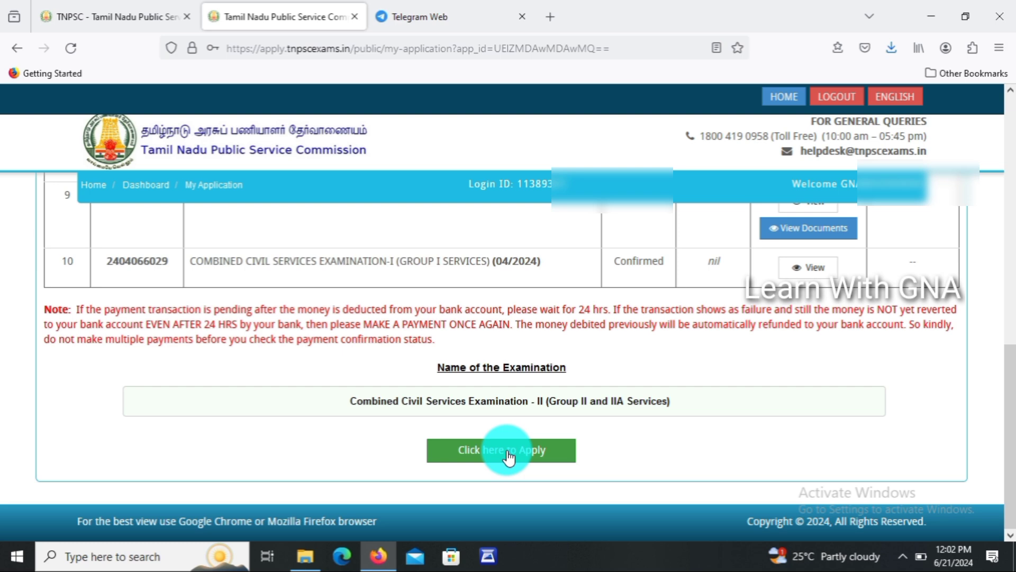
click(509, 455)
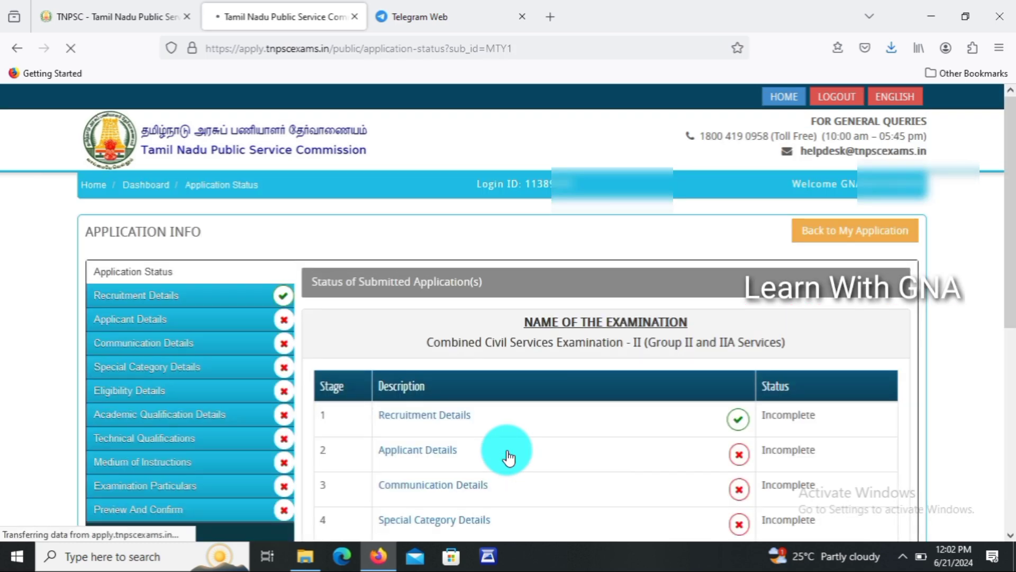
drag(1012, 282, 945, 470)
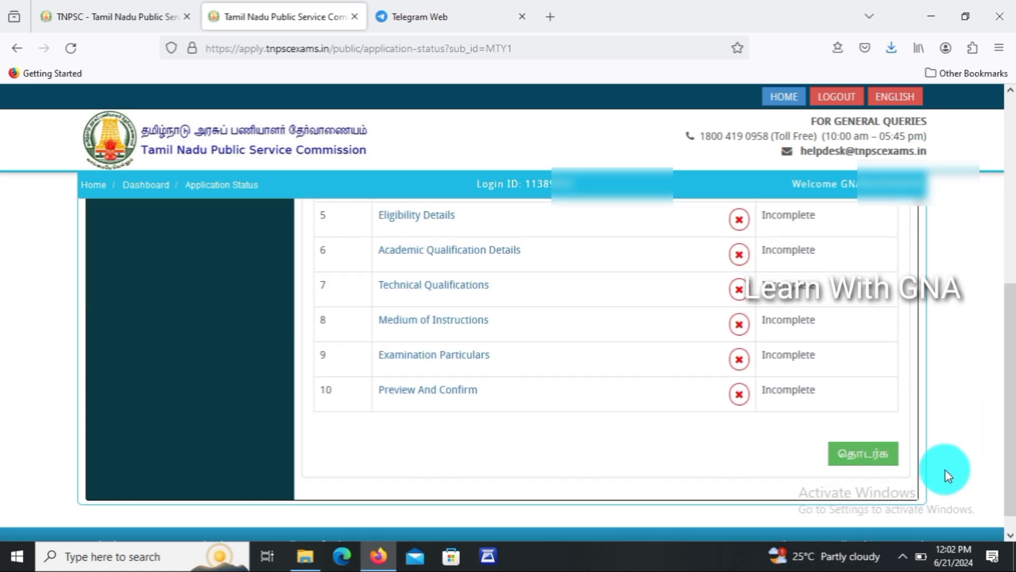
Tick the notification declaration on Recruitment Details and save it.
click(885, 456)
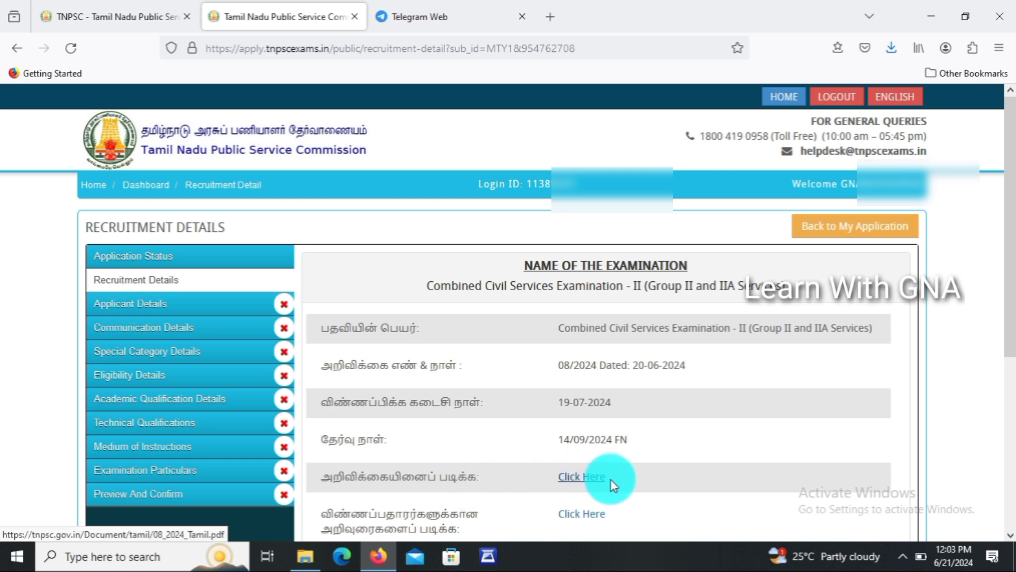
drag(1015, 280, 1015, 390)
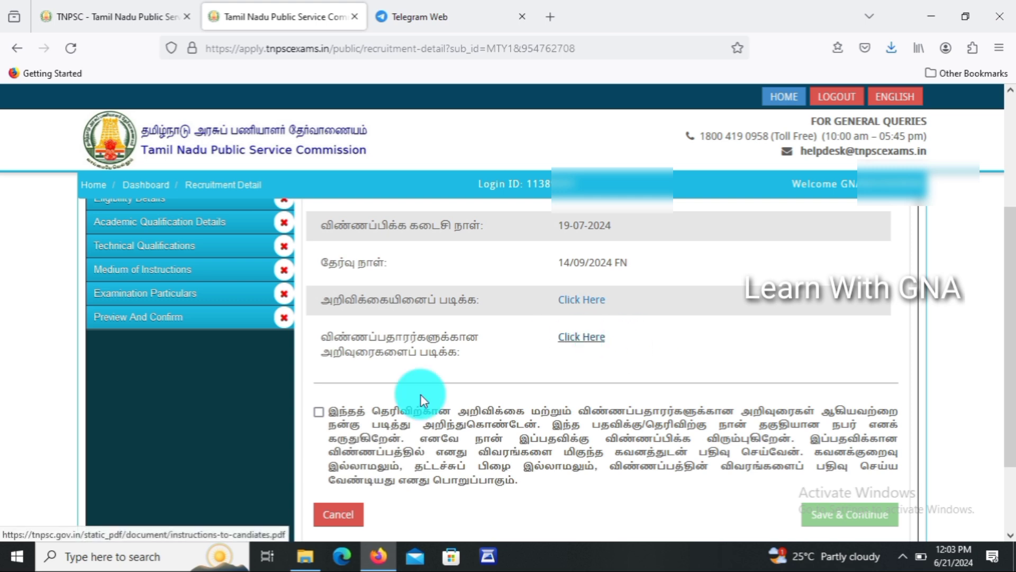
click(319, 413)
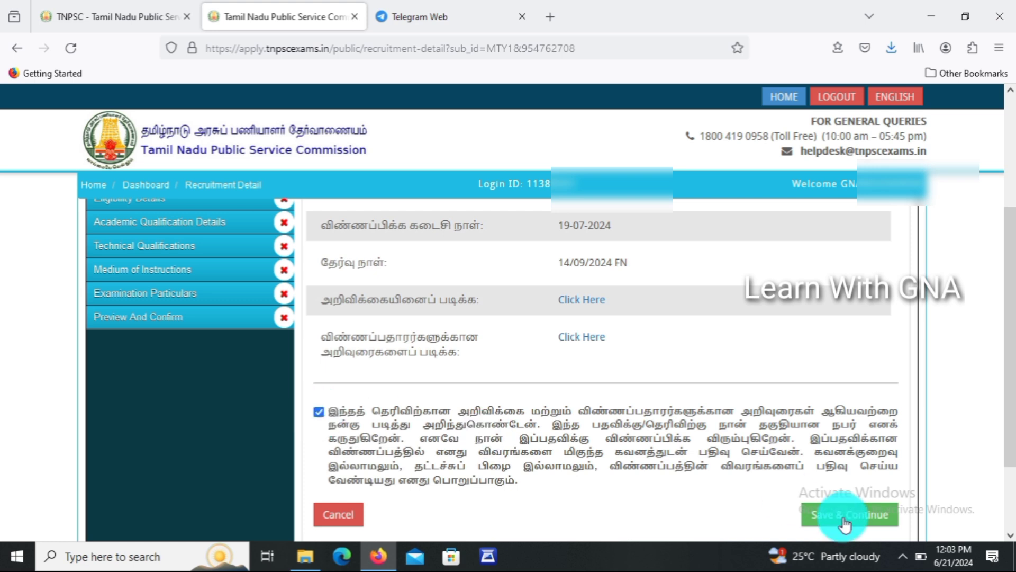
click(874, 515)
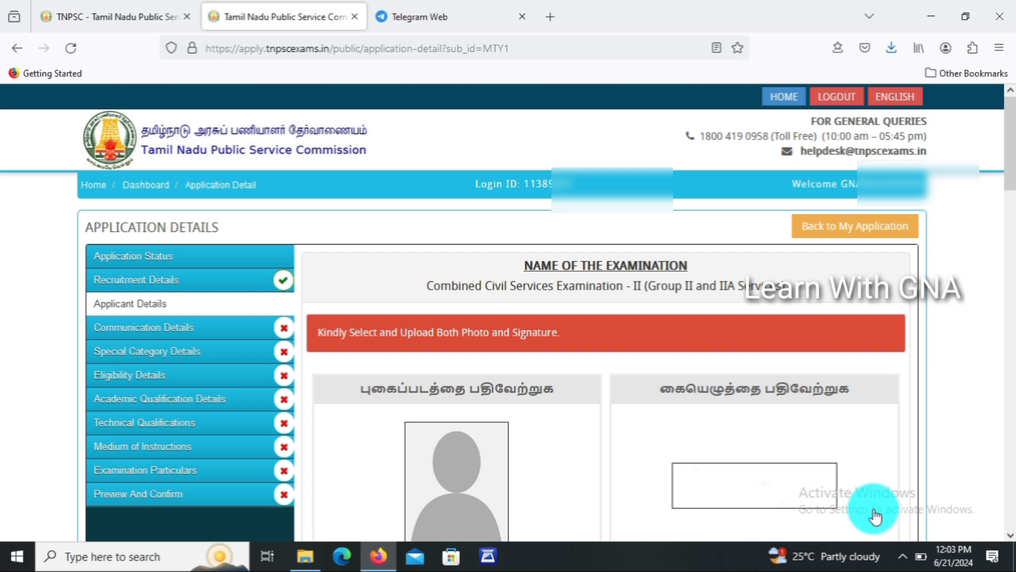
Open instructions-to-candiates.pdf from the photo and signature upload page.
drag(998, 140, 998, 175)
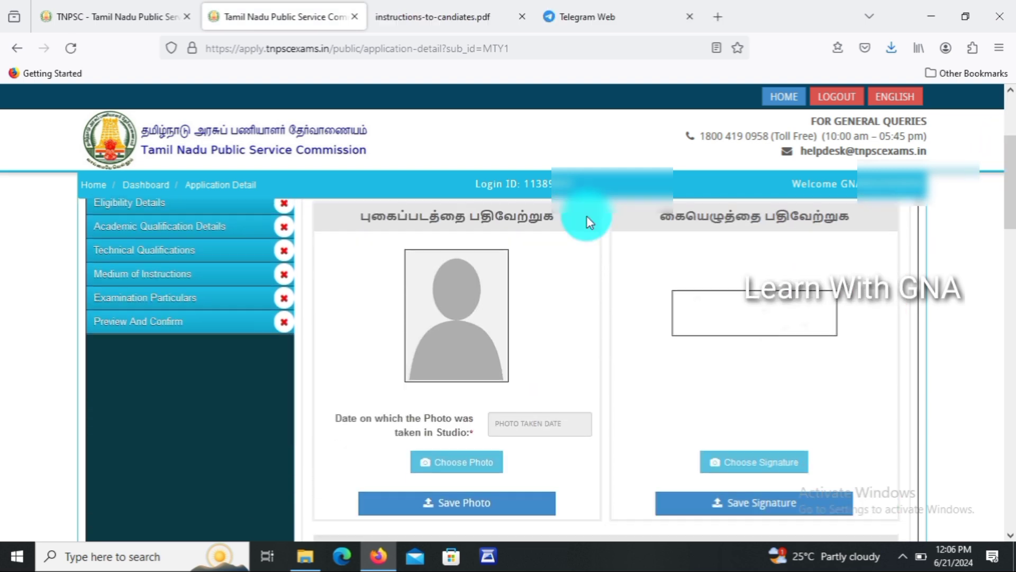
click(529, 216)
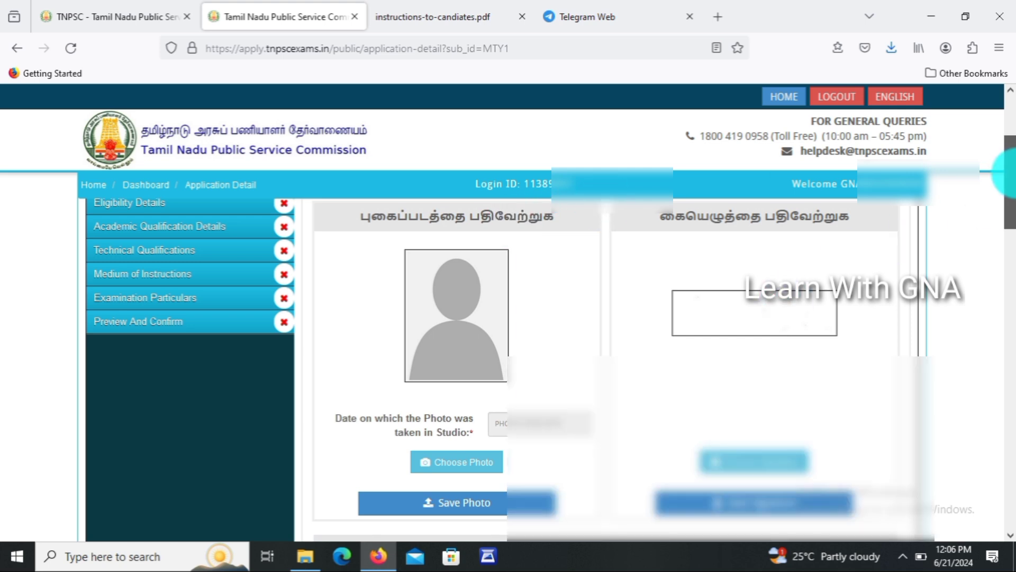
scroll(1006, 233, down, 5)
scroll(1006, 249, up, 1)
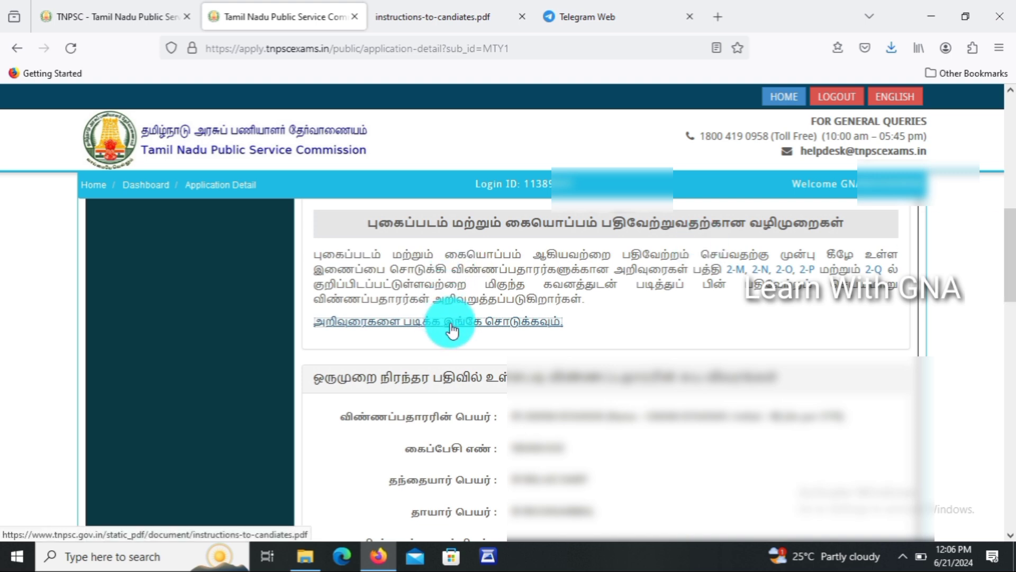
Switch to the instructions PDF showing page 14's photo rules: 170×130 pixels, 20–50 KB.
click(405, 7)
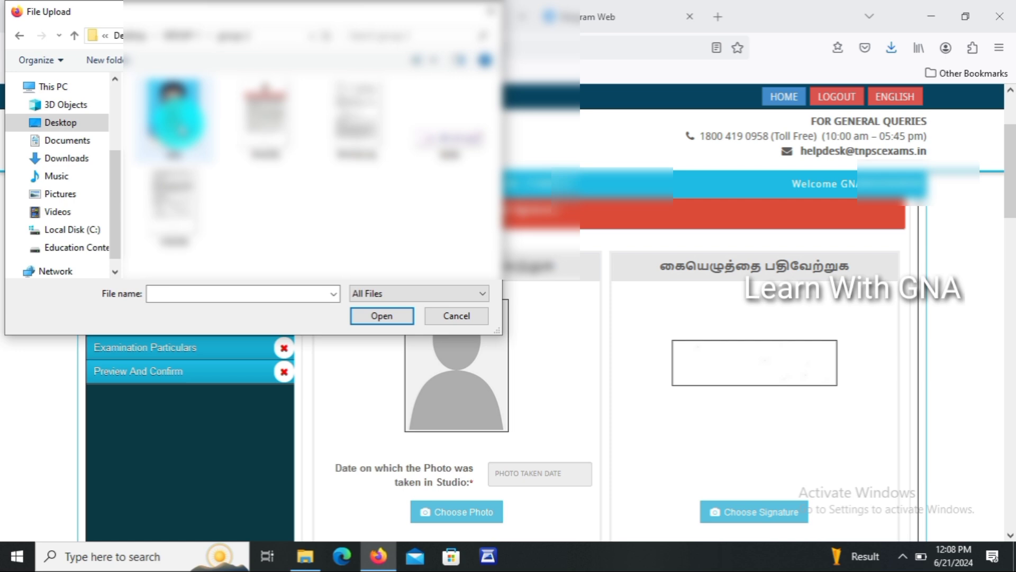
Upload photo file GR2 with a taken date of 20-06-2024 and save it.
click(175, 118)
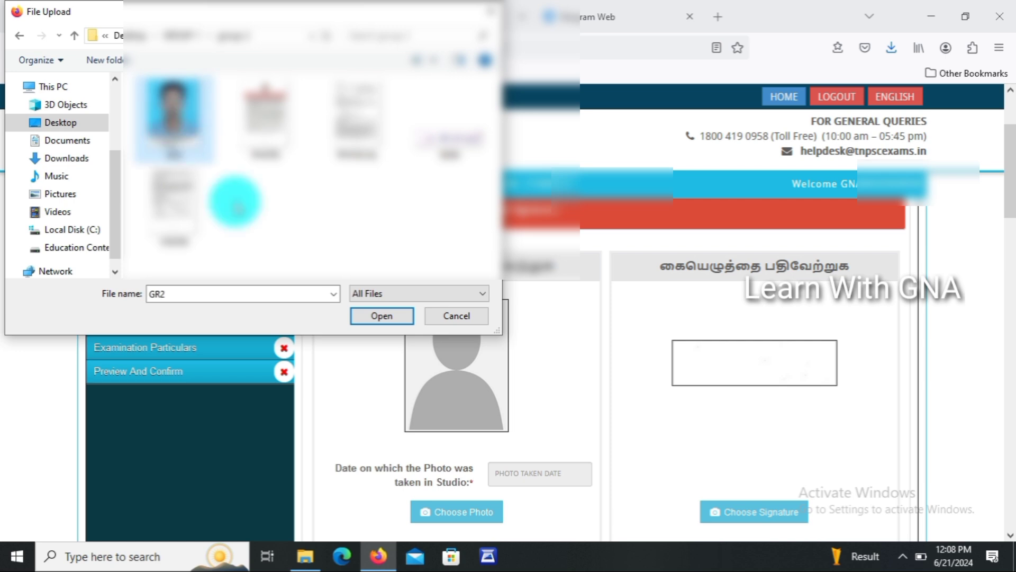
click(381, 319)
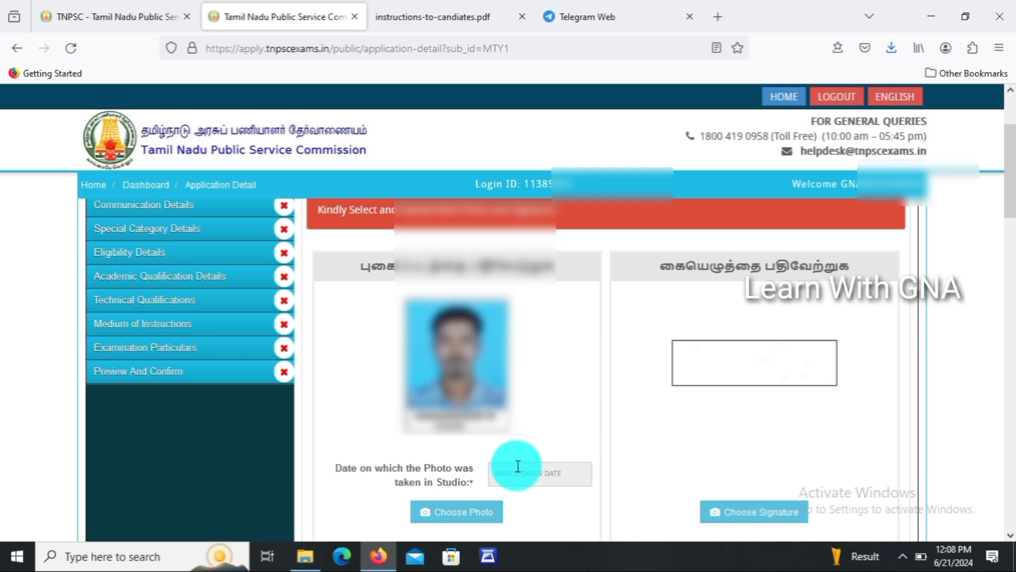
click(519, 465)
click(621, 407)
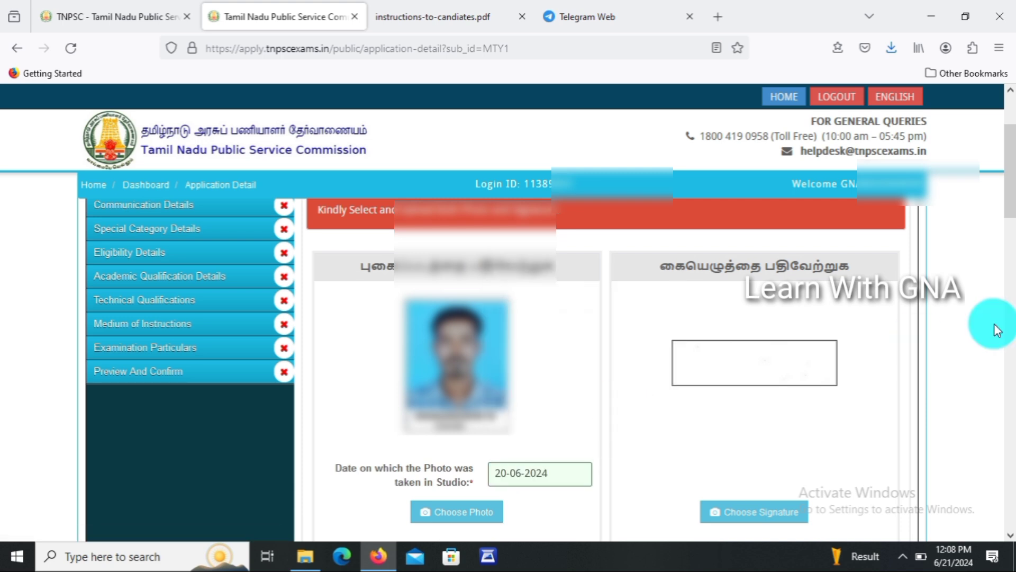
drag(1008, 207, 1005, 220)
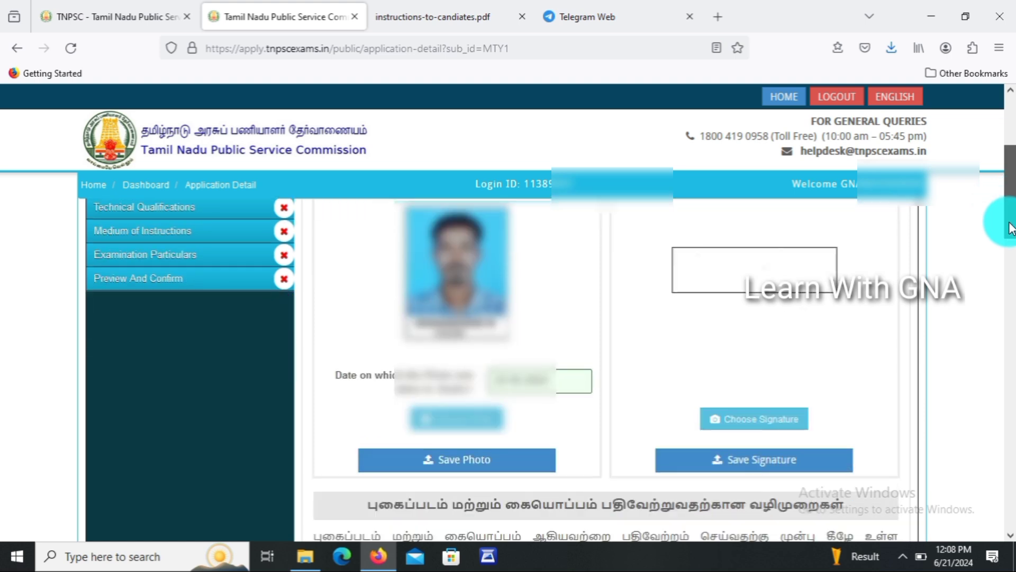
click(483, 478)
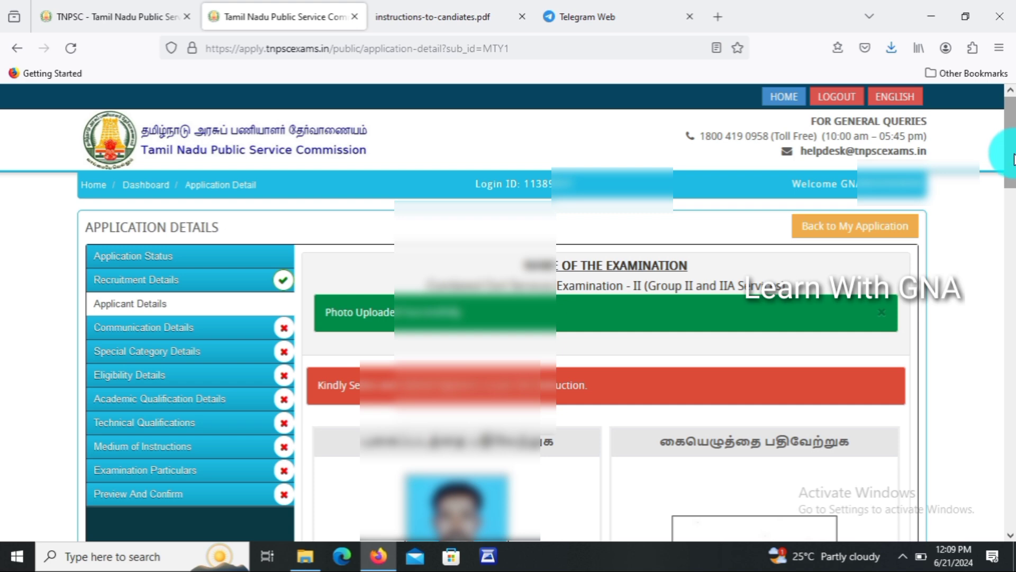
scroll(1012, 159, down, 5)
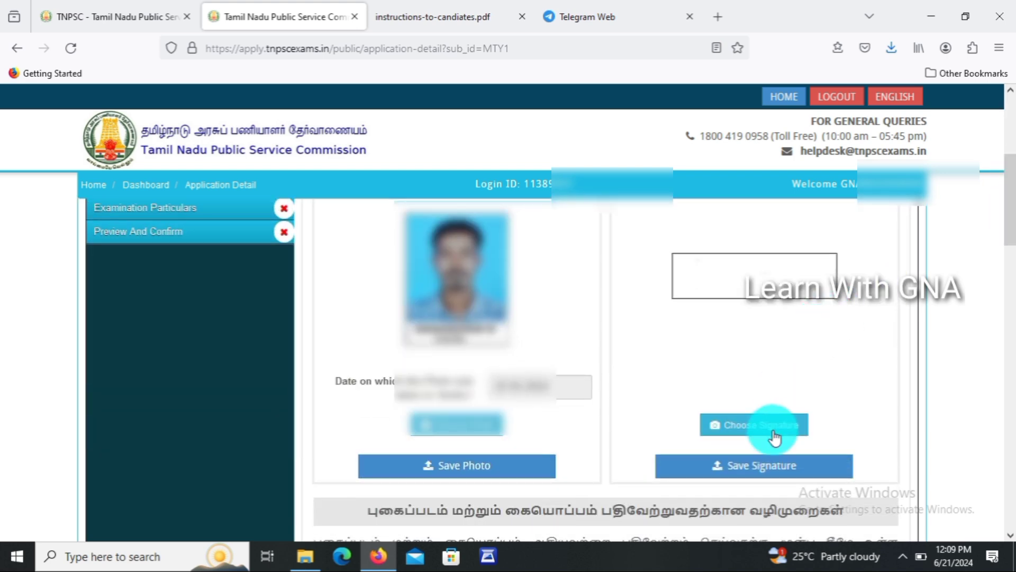
Upload and save the SIGN signature image, briefly checking the instructions PDF.
click(774, 433)
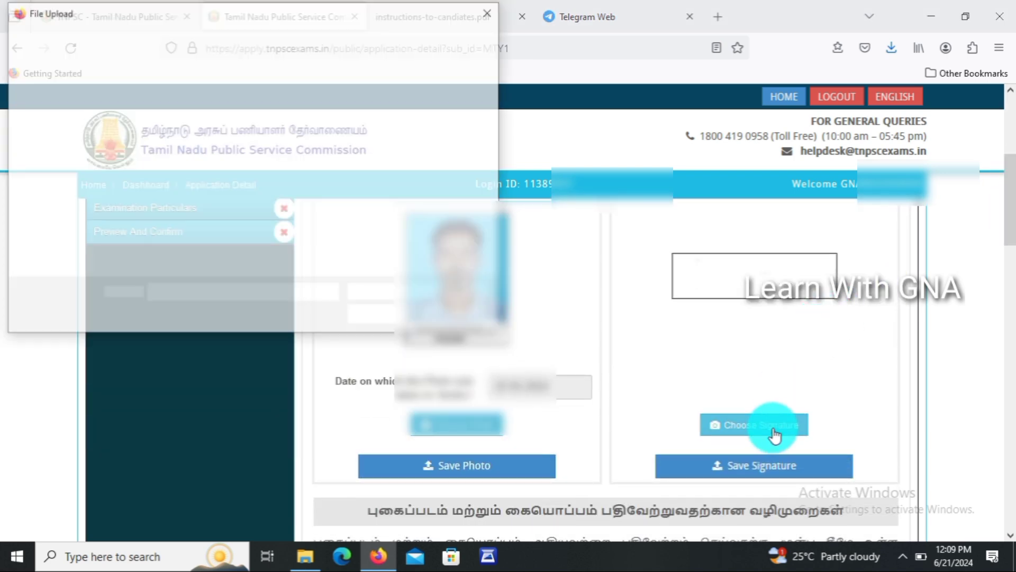
click(449, 123)
click(385, 316)
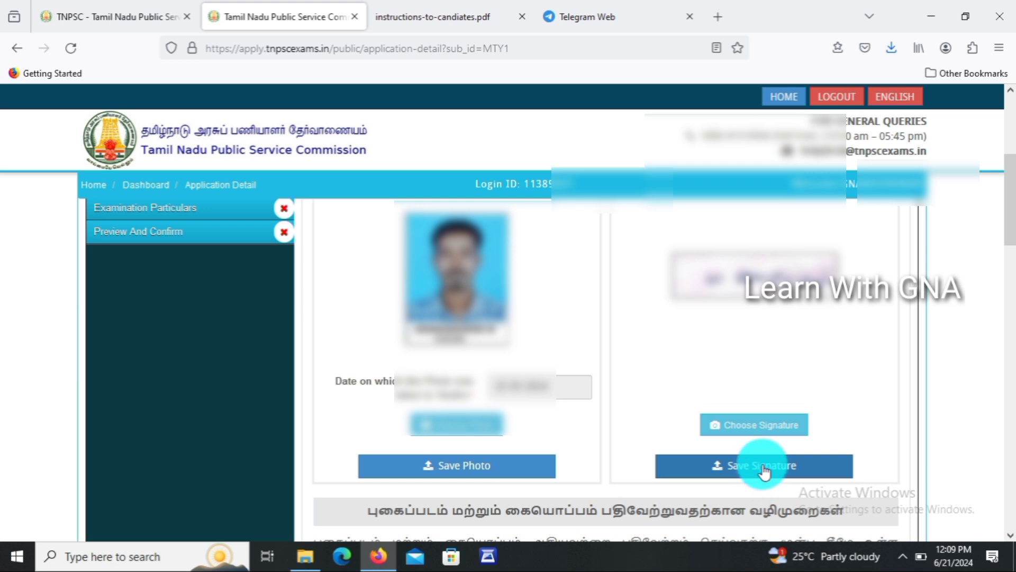
click(764, 471)
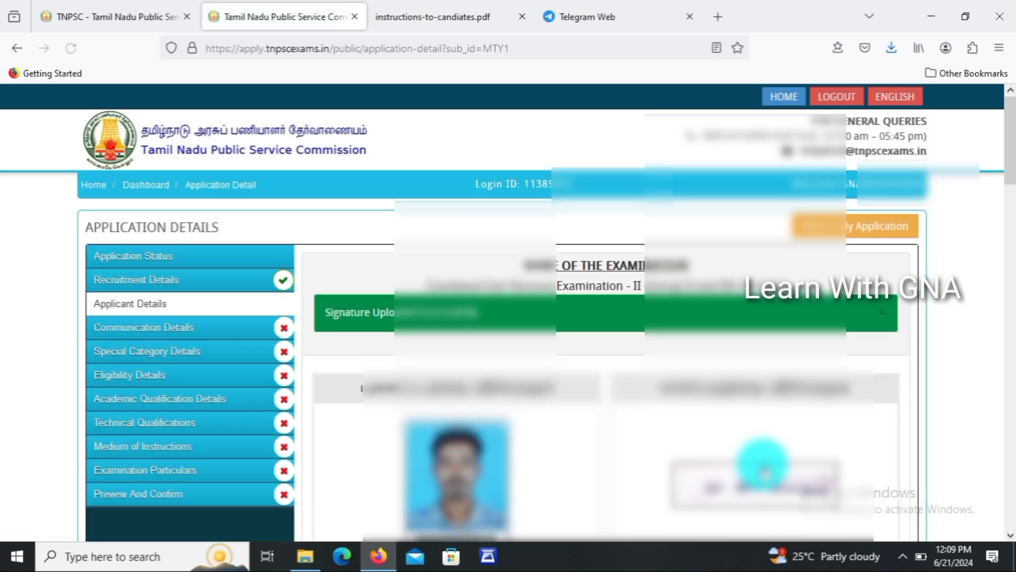
click(377, 15)
click(317, 17)
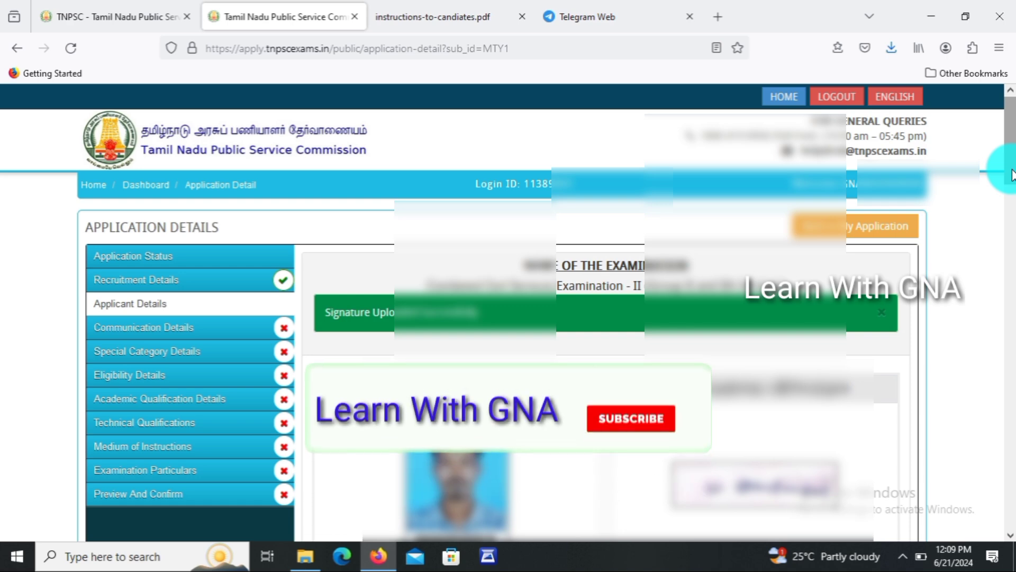
drag(1007, 168, 1002, 296)
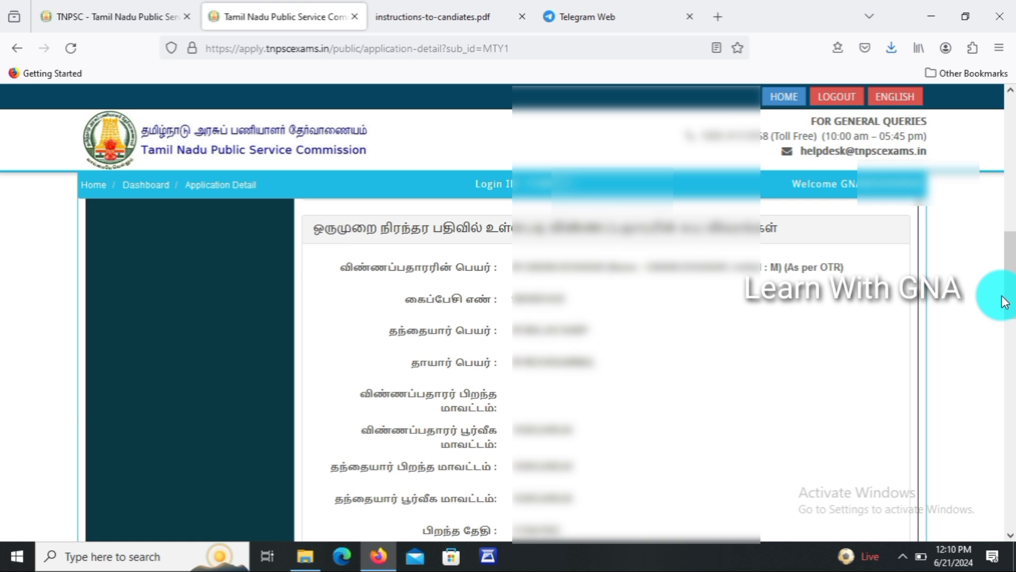
scroll(1004, 301, down, 7)
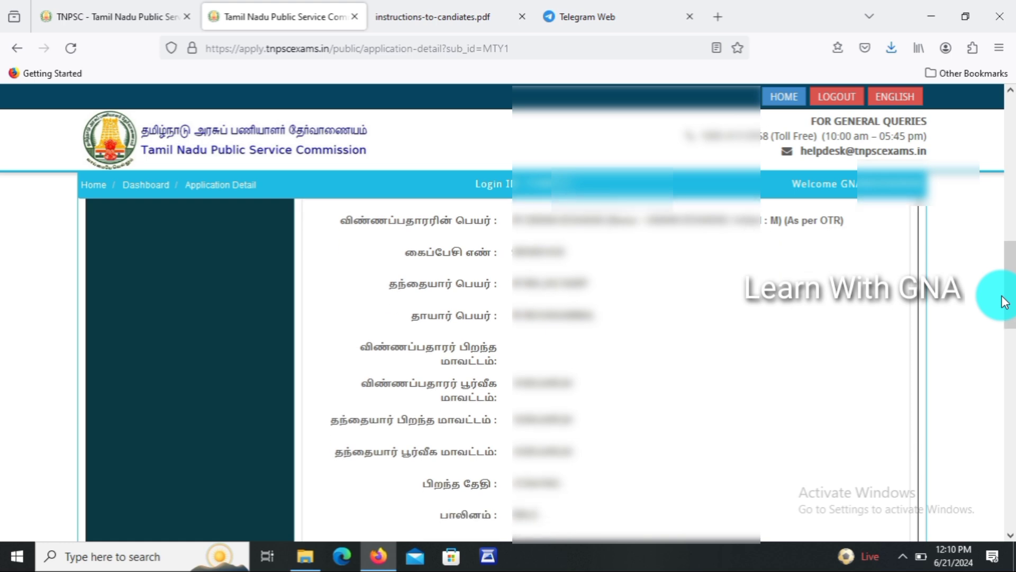
scroll(1004, 301, down, 5)
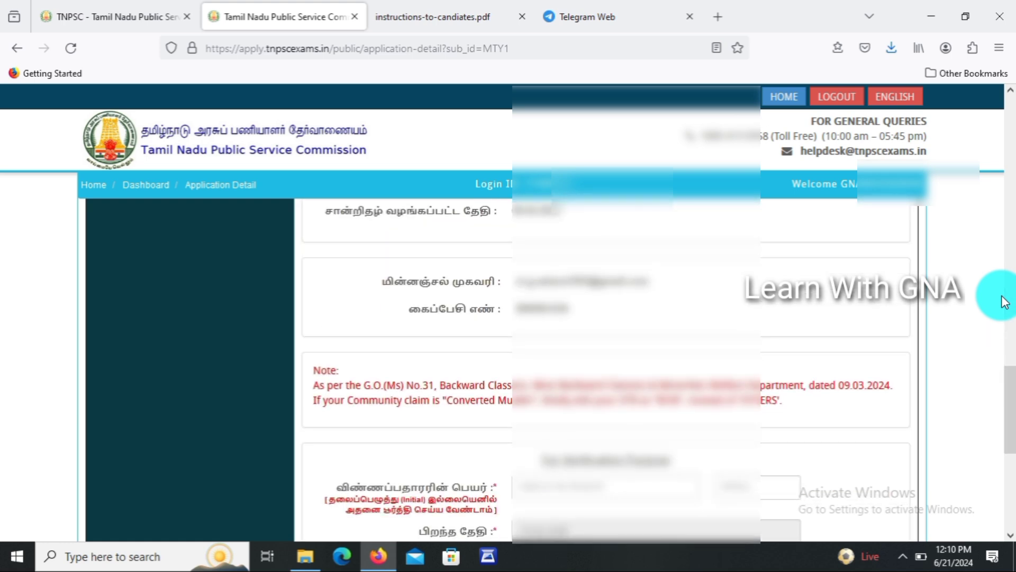
Enter the applicant's name and initials, then pick the date of birth, gender and community category.
scroll(1005, 300, down, 4)
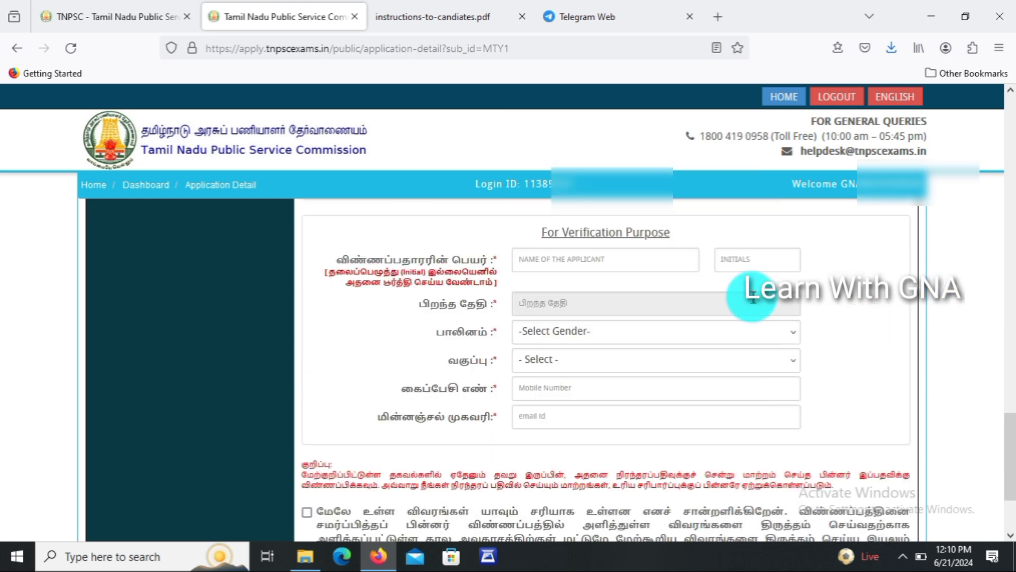
click(617, 259)
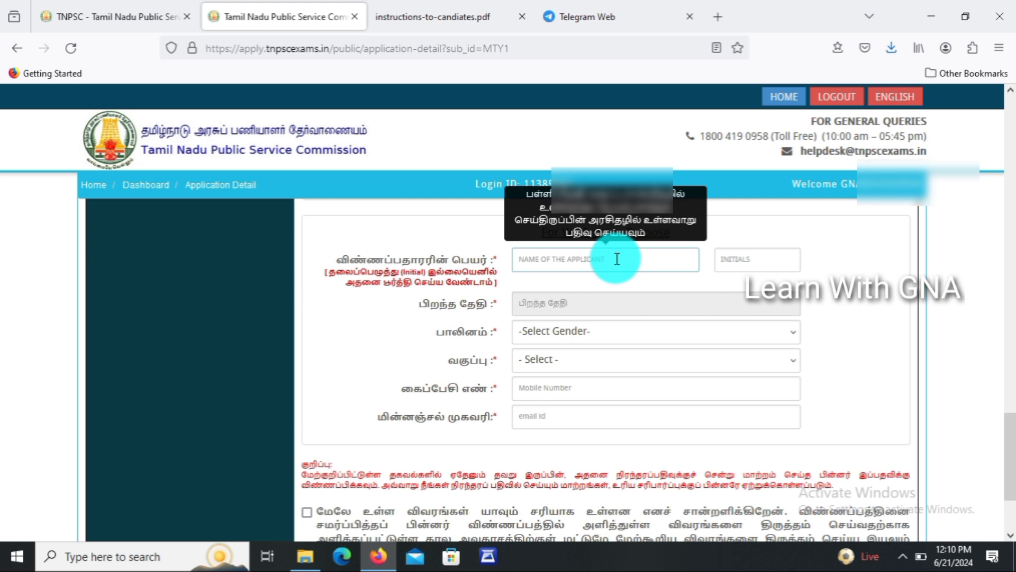
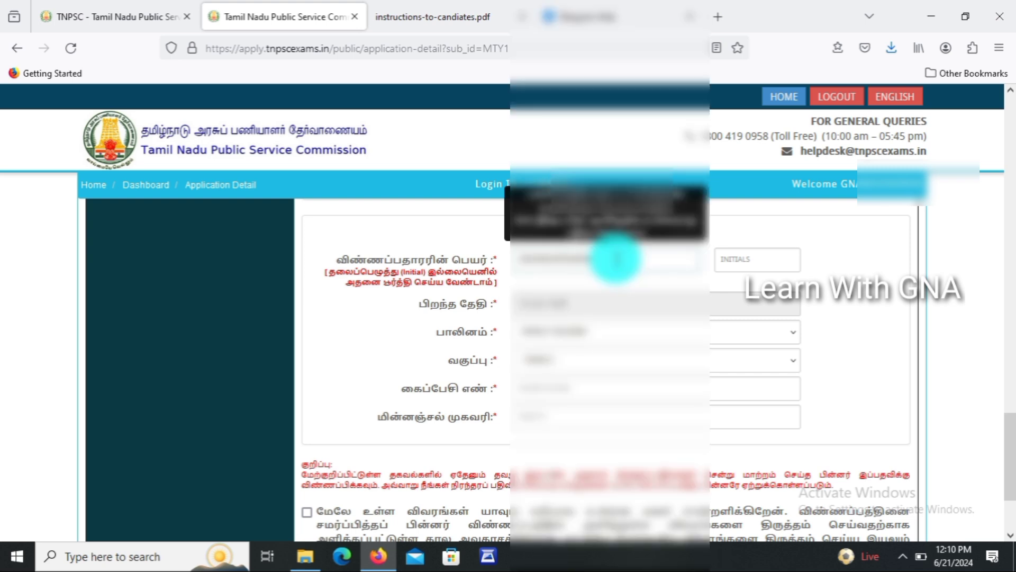
key(Tab)
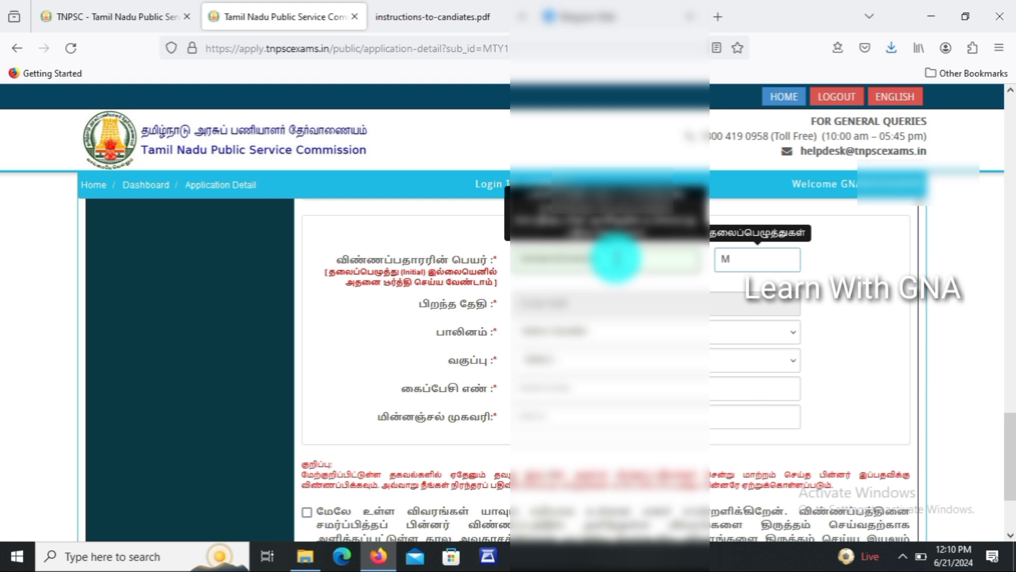
click(553, 304)
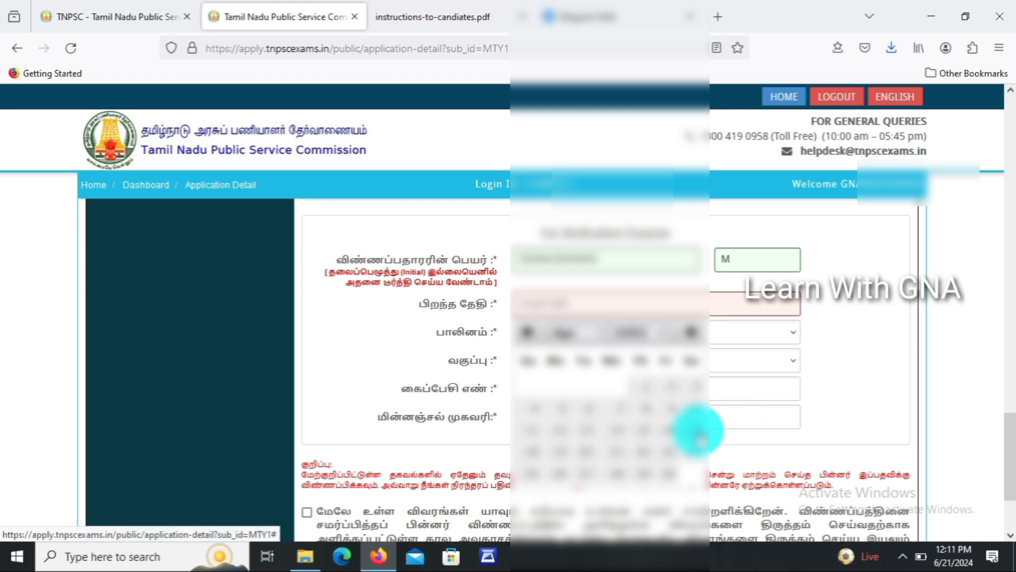
click(698, 430)
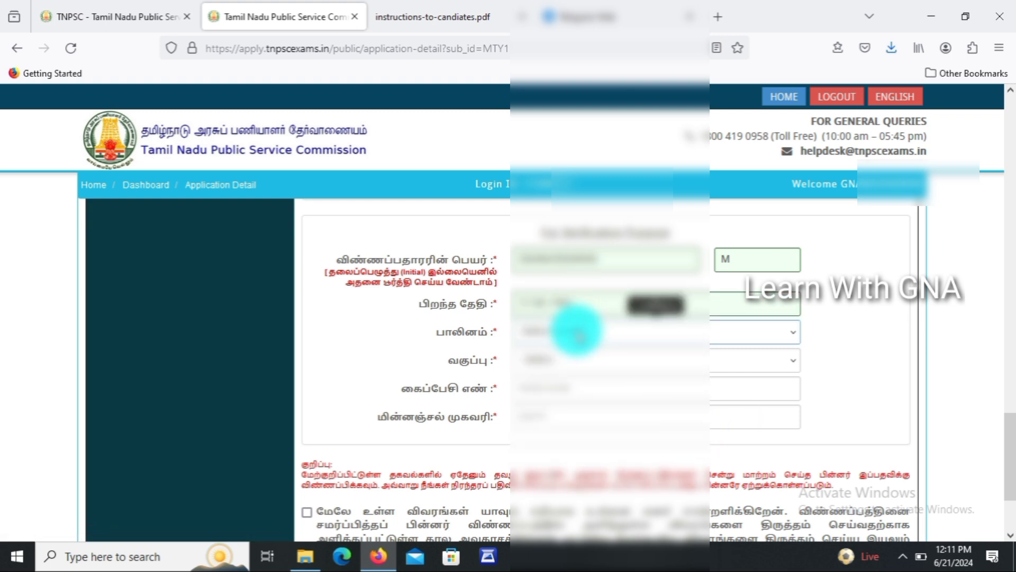
click(580, 333)
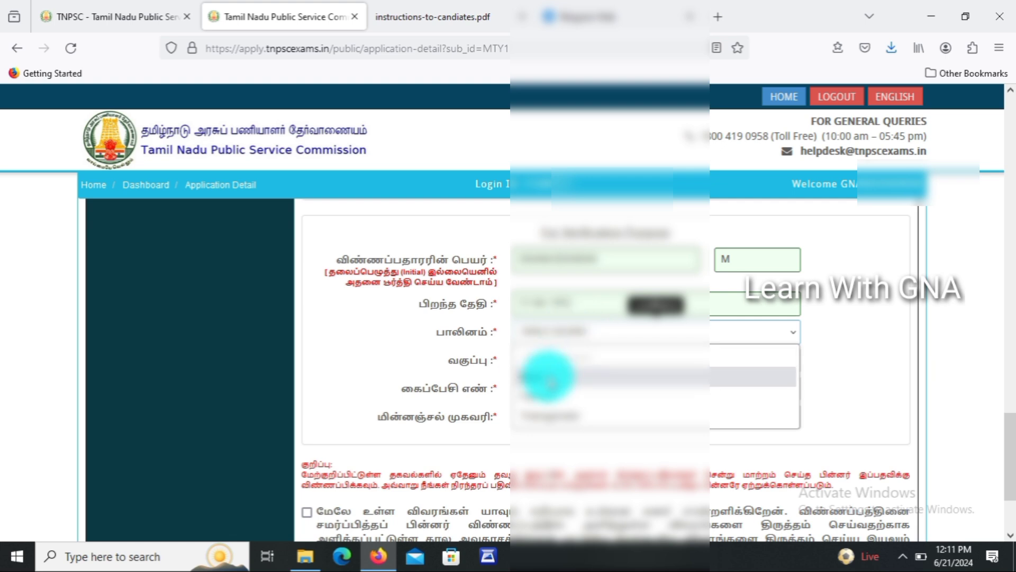
click(551, 378)
click(552, 362)
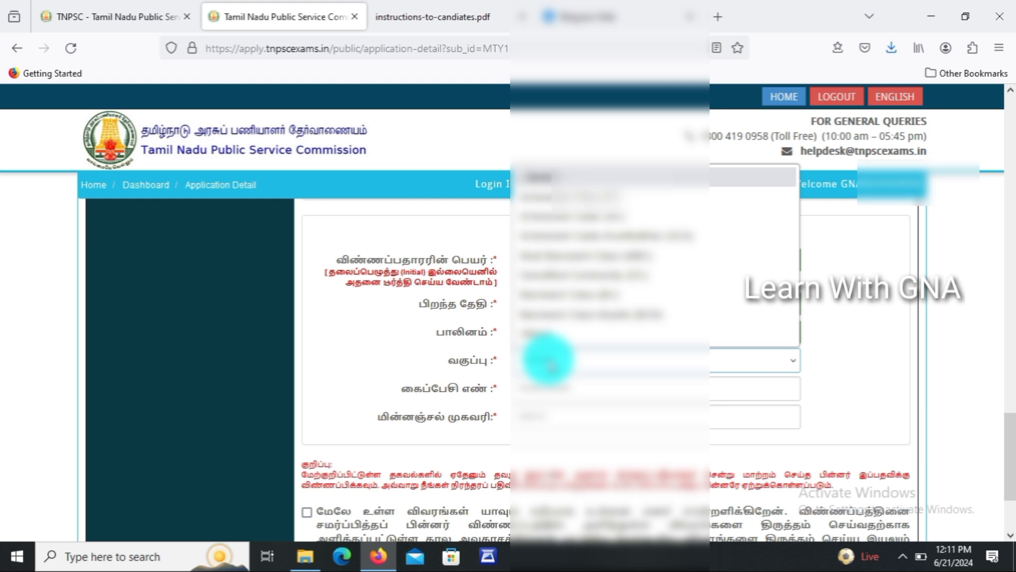
click(597, 217)
Fill in the mobile number and e-mail, tick the declaration, and save the applicant details.
click(536, 390)
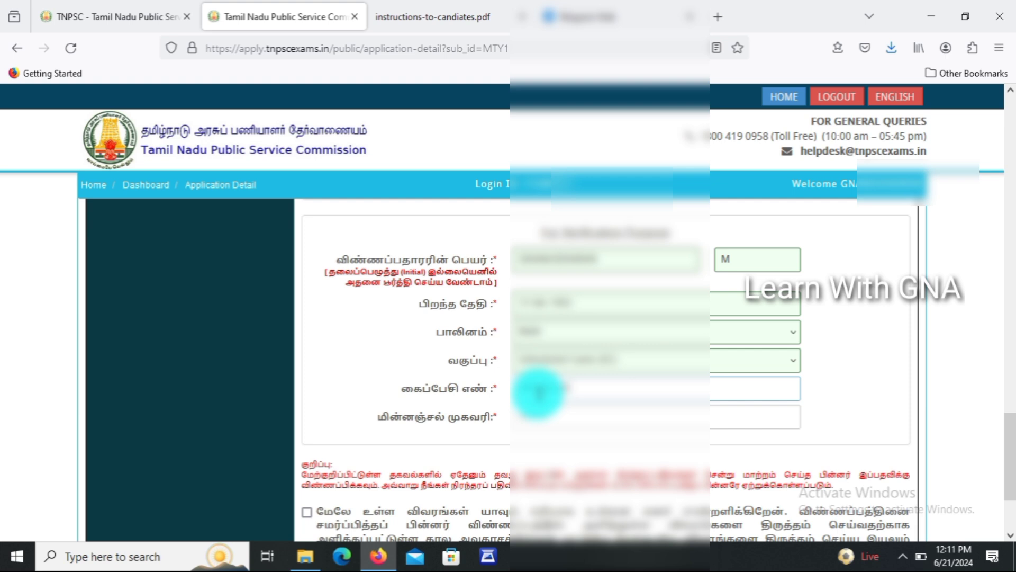
text(0)
key(Tab)
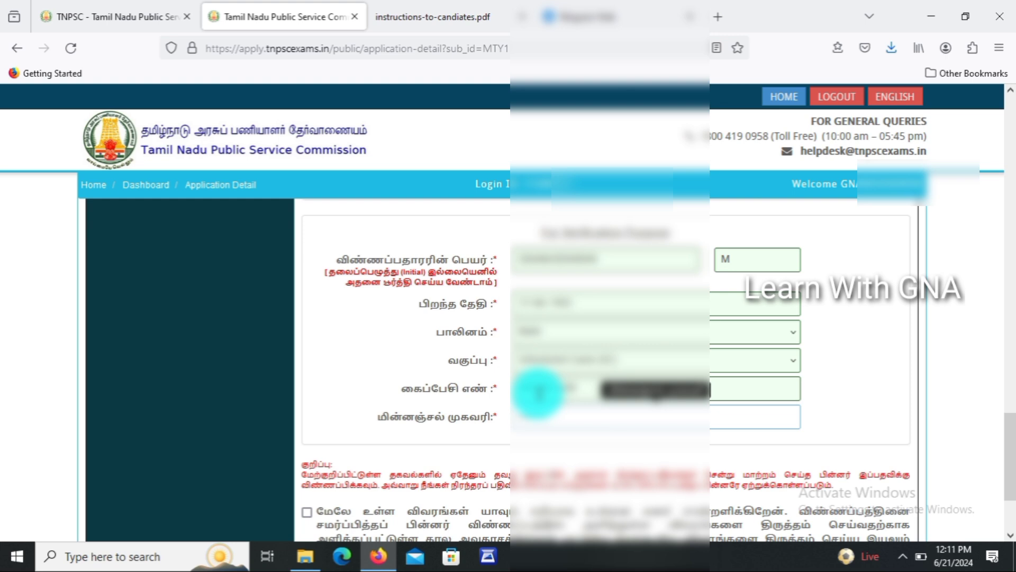
text(gna)
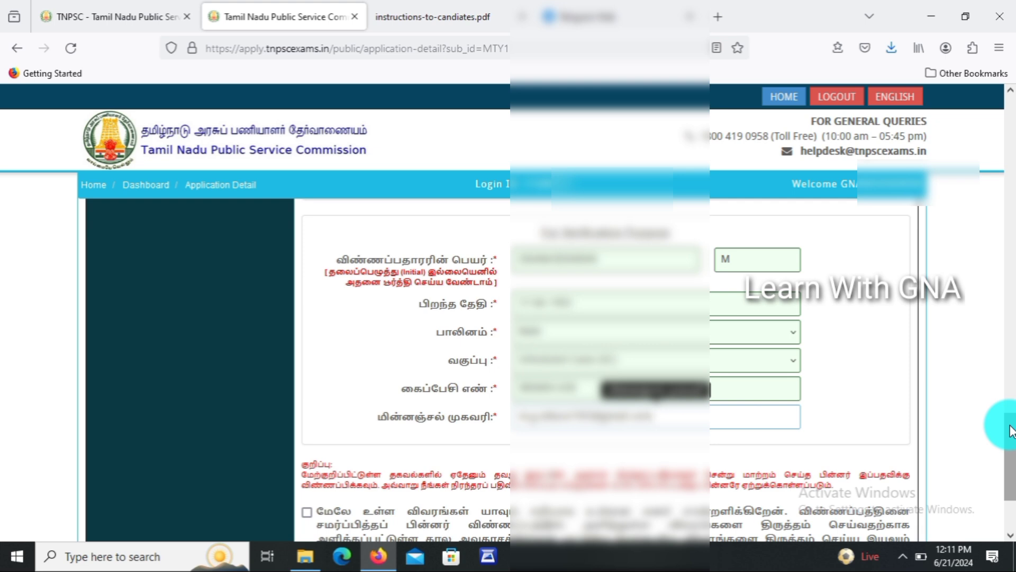
scroll(1011, 430, down, 3)
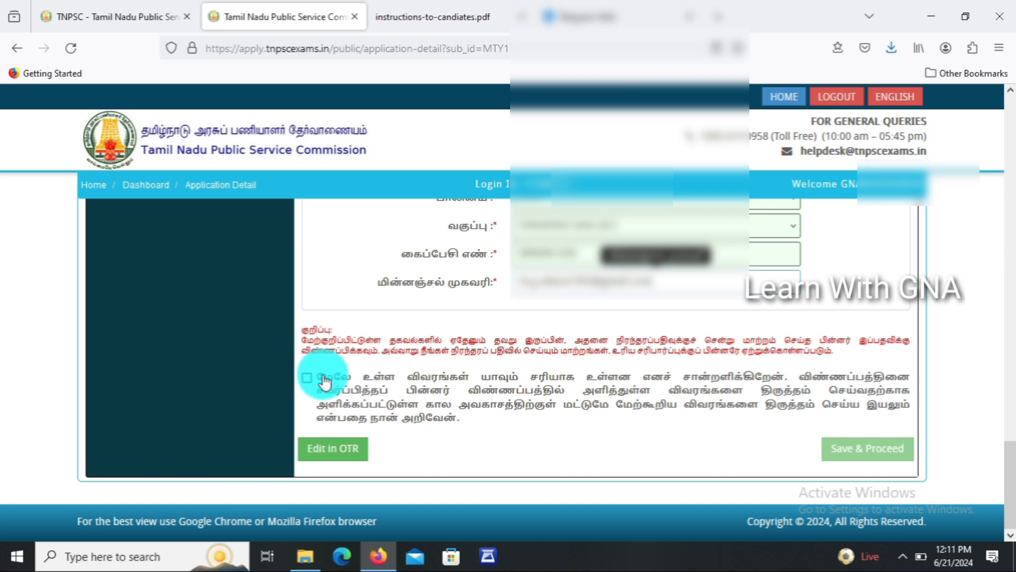
click(308, 378)
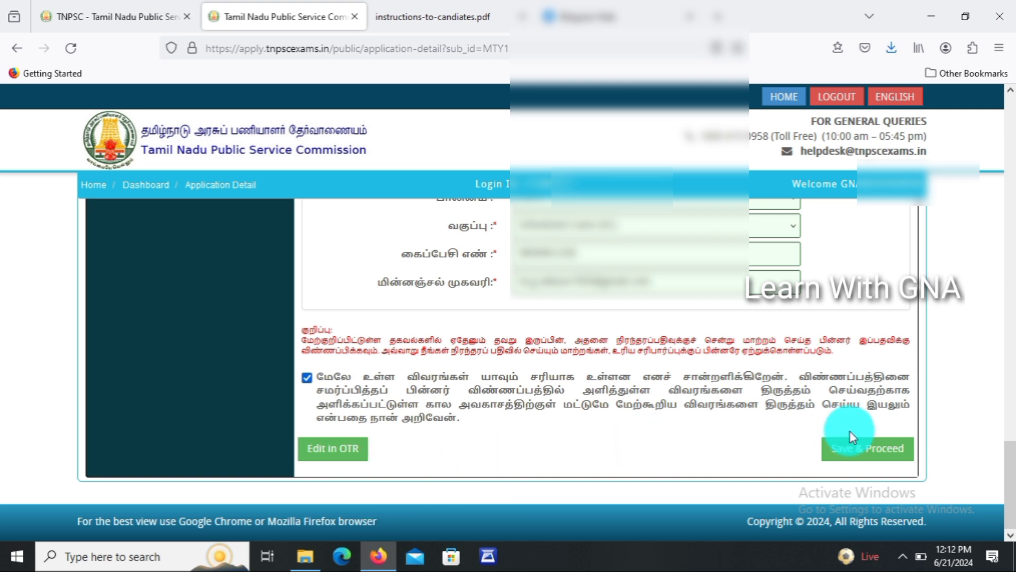
click(851, 458)
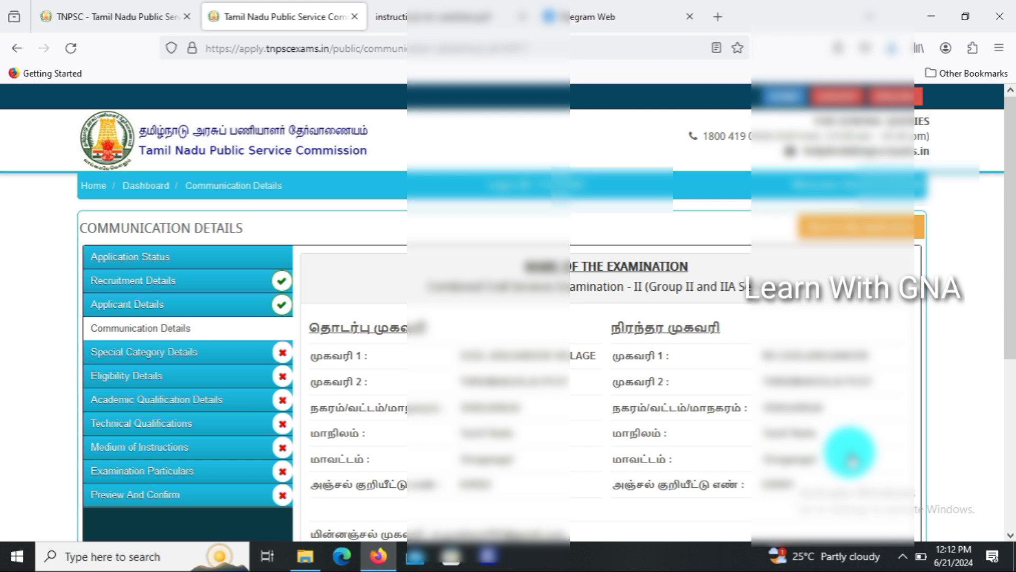
Tick the communication details declaration and save them with Save & Proceed.
scroll(850, 454, down, 5)
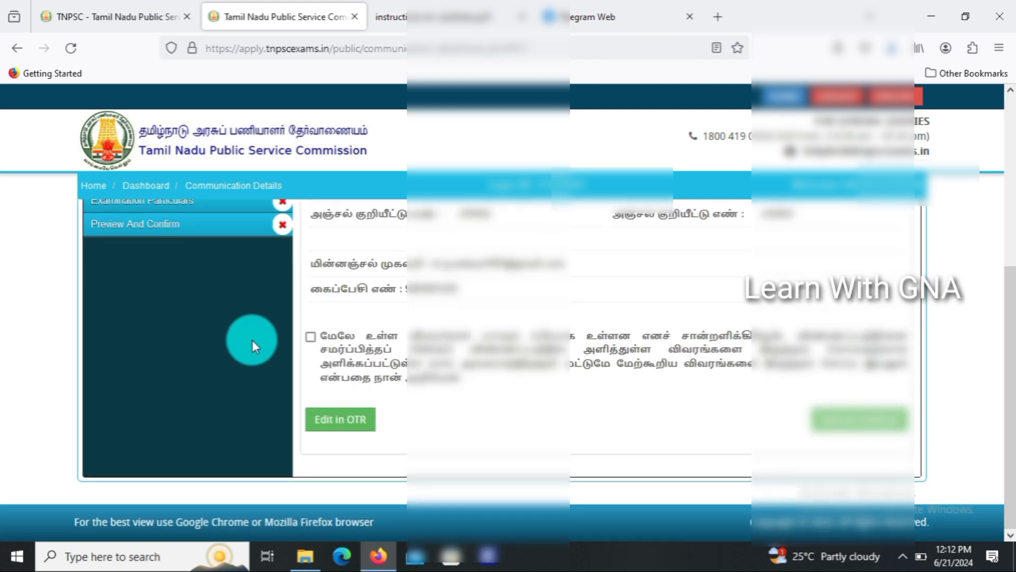
click(311, 338)
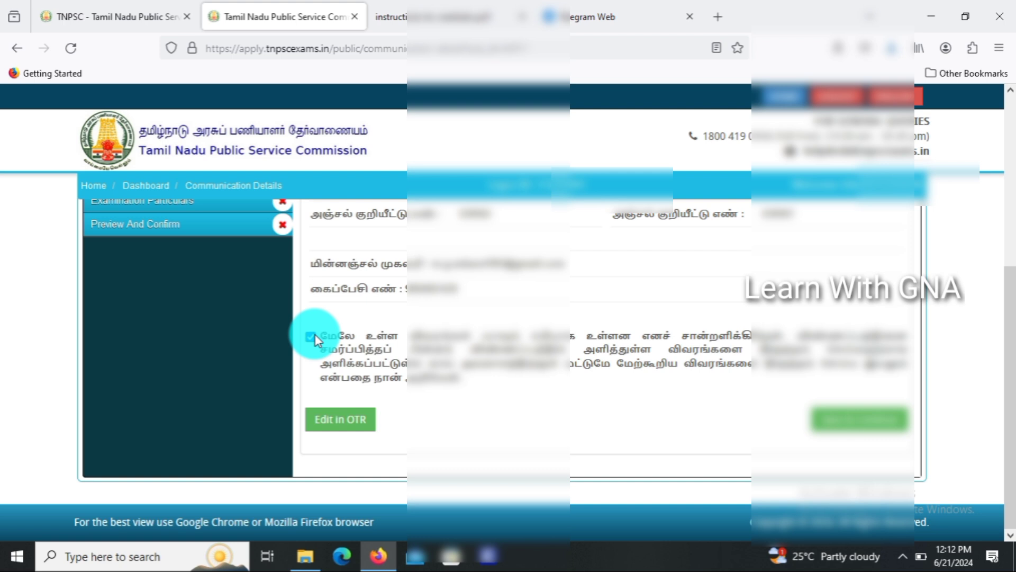
click(900, 425)
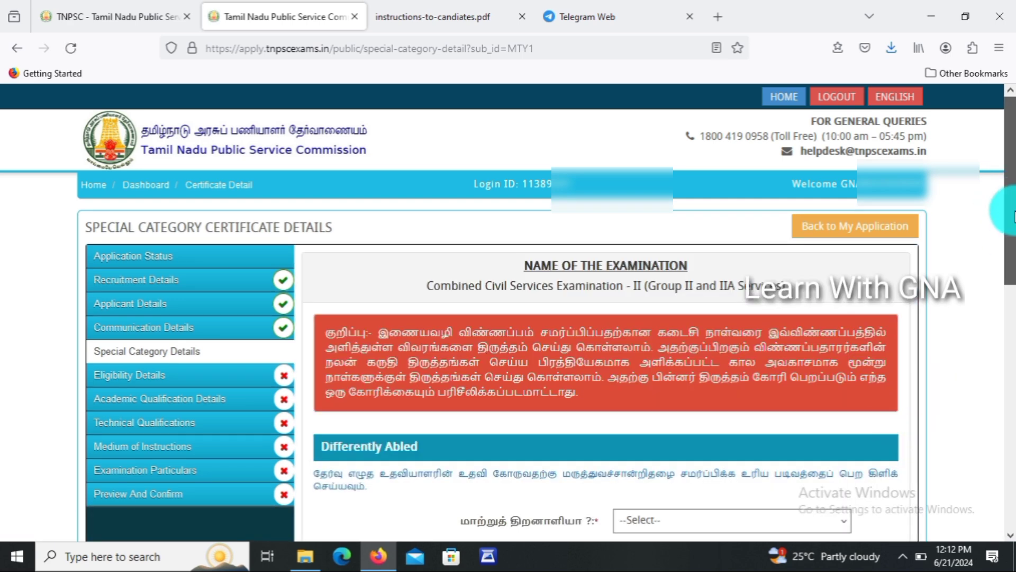
Answer No to Differently Abled and to the Tamil Eligibility Test exemption question.
drag(1010, 212, 1015, 292)
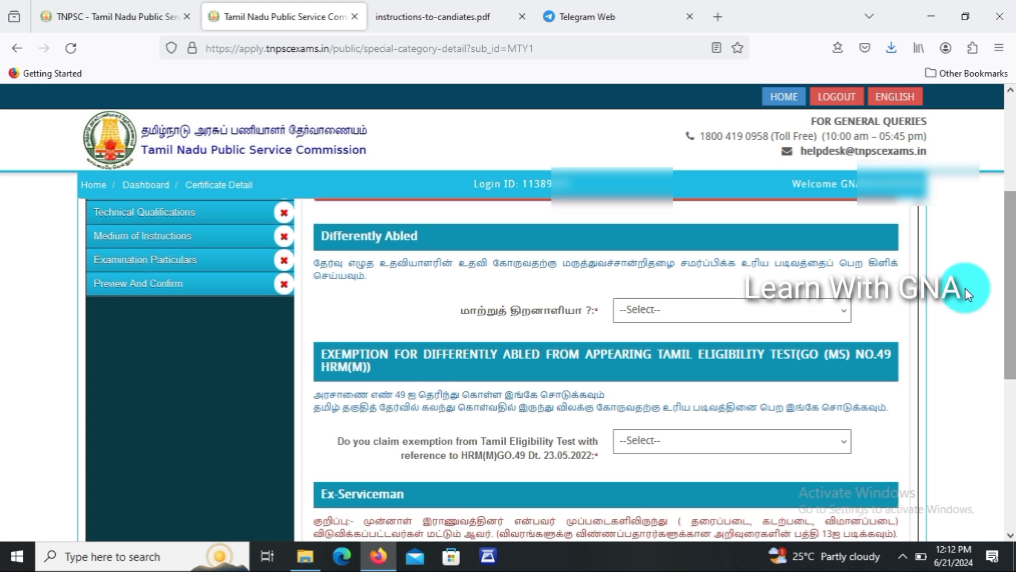
click(702, 316)
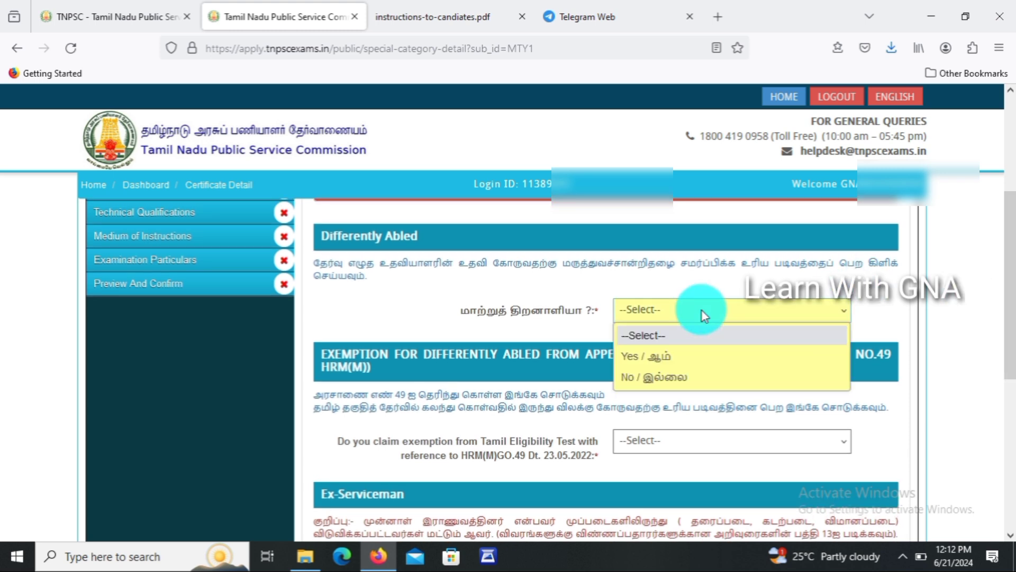
click(688, 382)
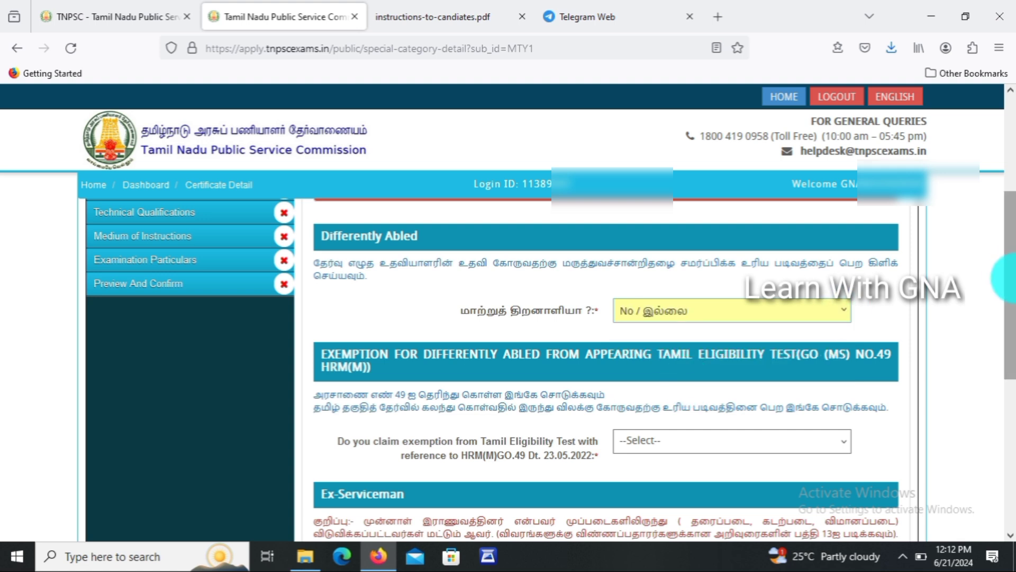
scroll(1011, 278, down, 3)
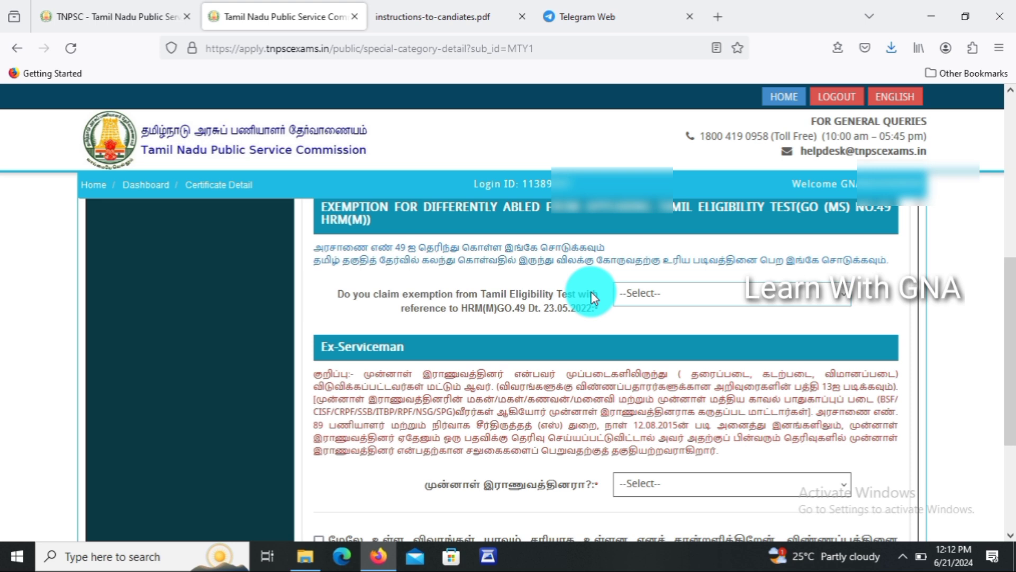
click(714, 293)
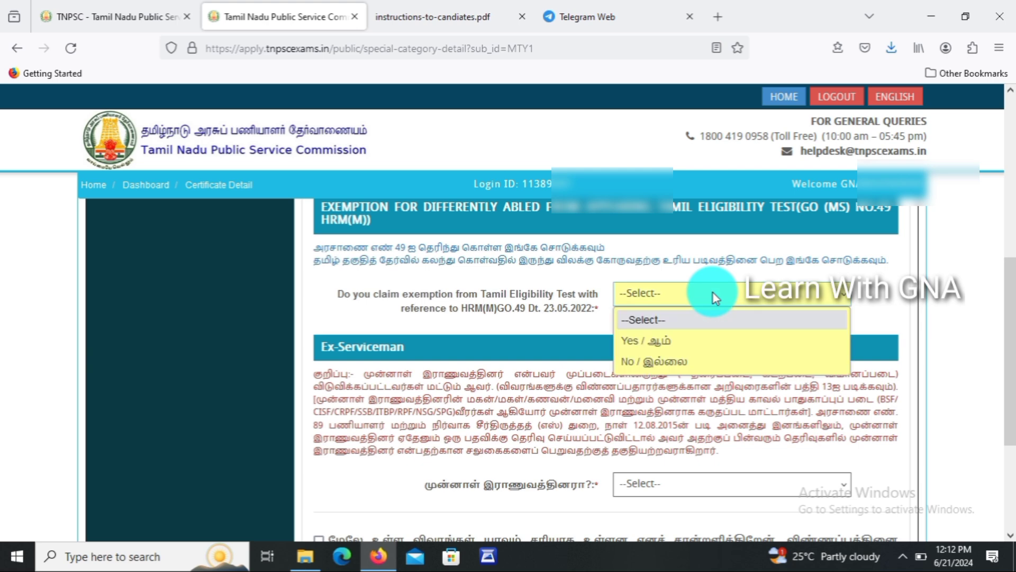
click(688, 339)
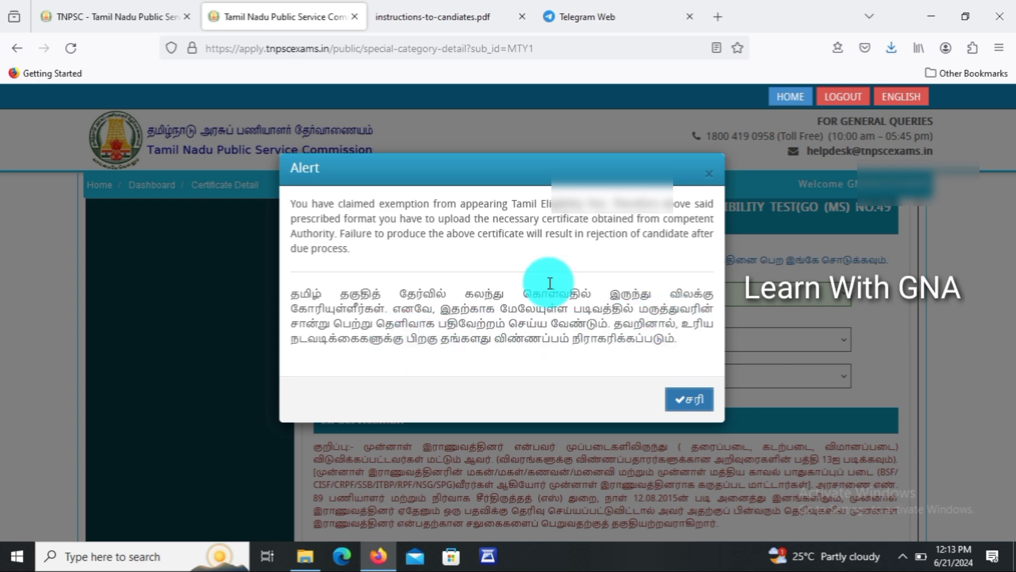
click(711, 174)
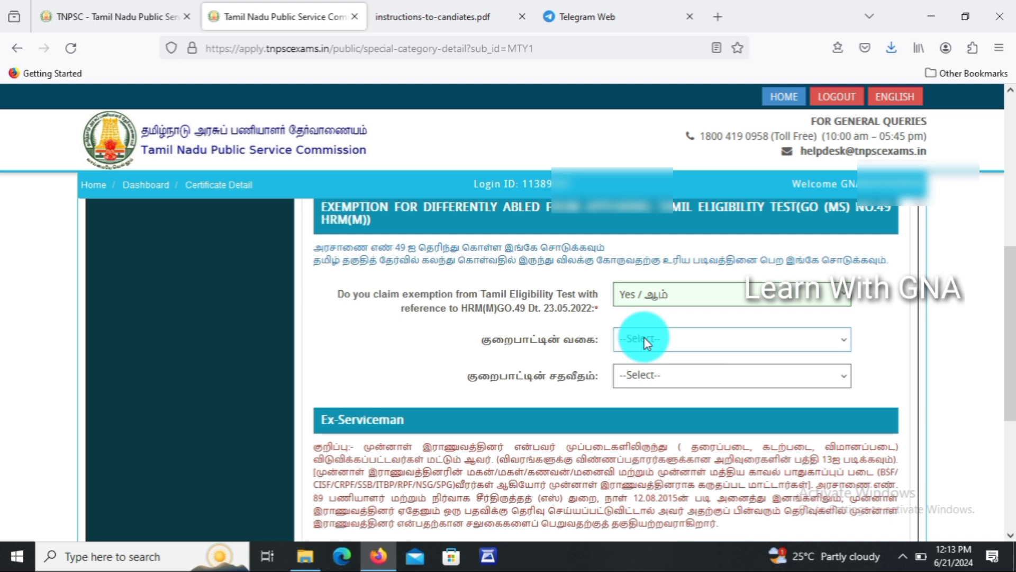
click(668, 294)
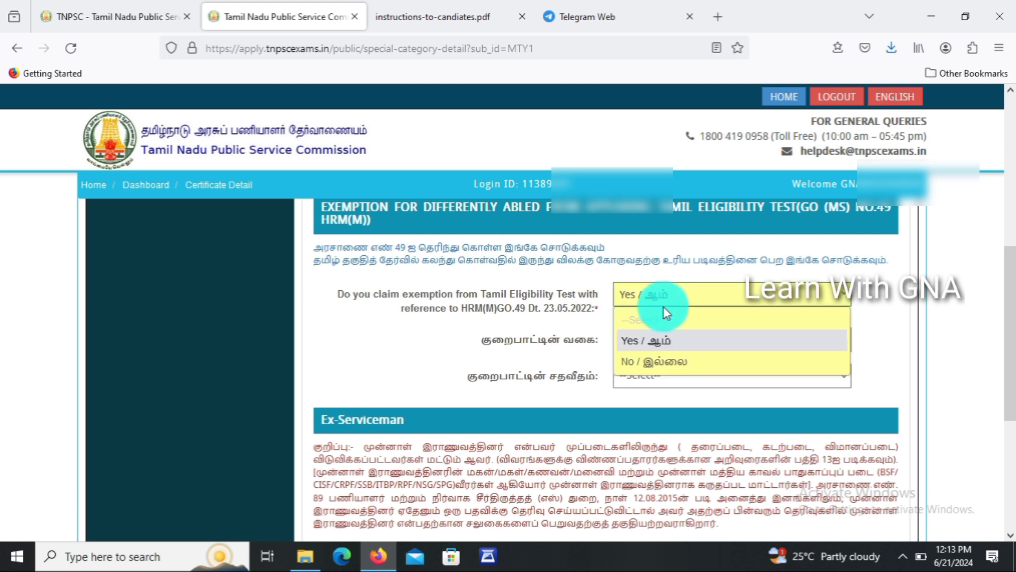
click(662, 360)
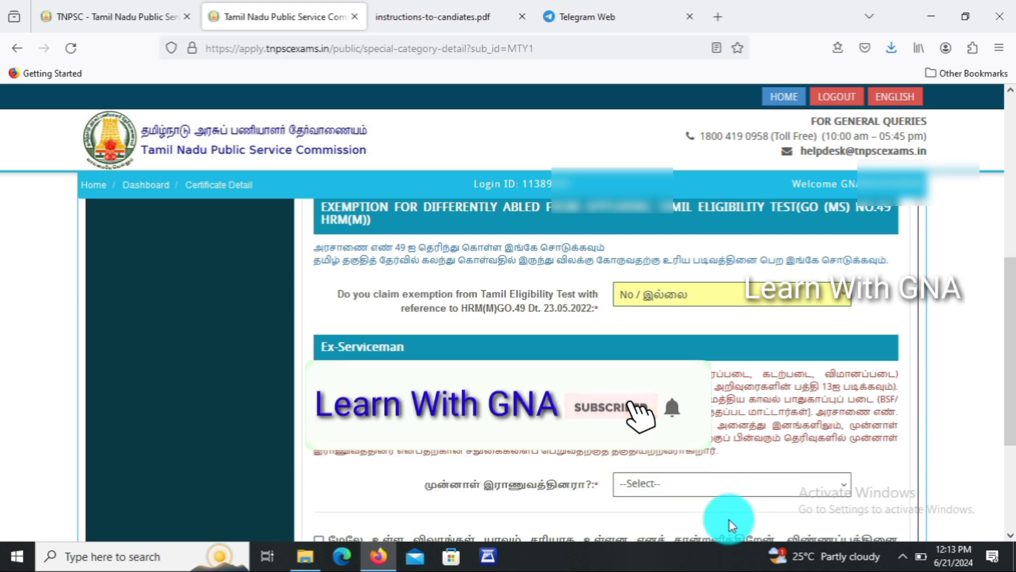
Answer No to Ex-Serviceman, tick the declaration, and save the special category details.
click(722, 483)
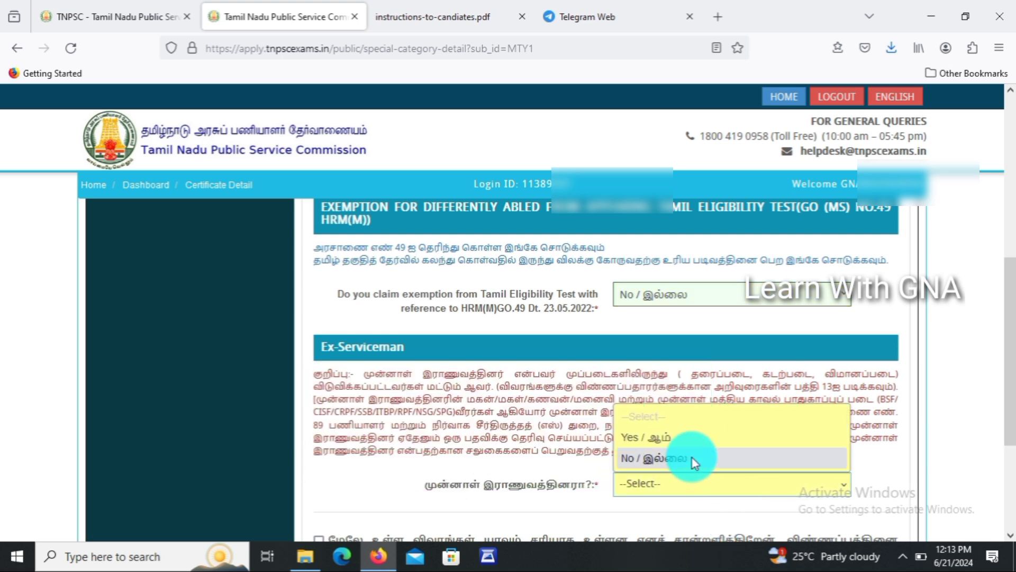
click(692, 458)
scroll(1010, 312, down, 3)
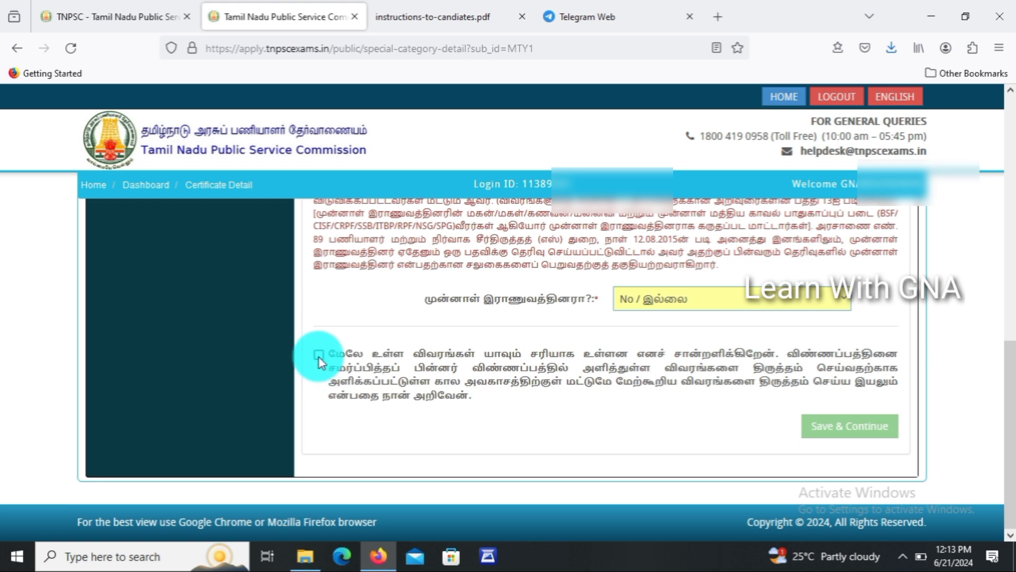
click(319, 354)
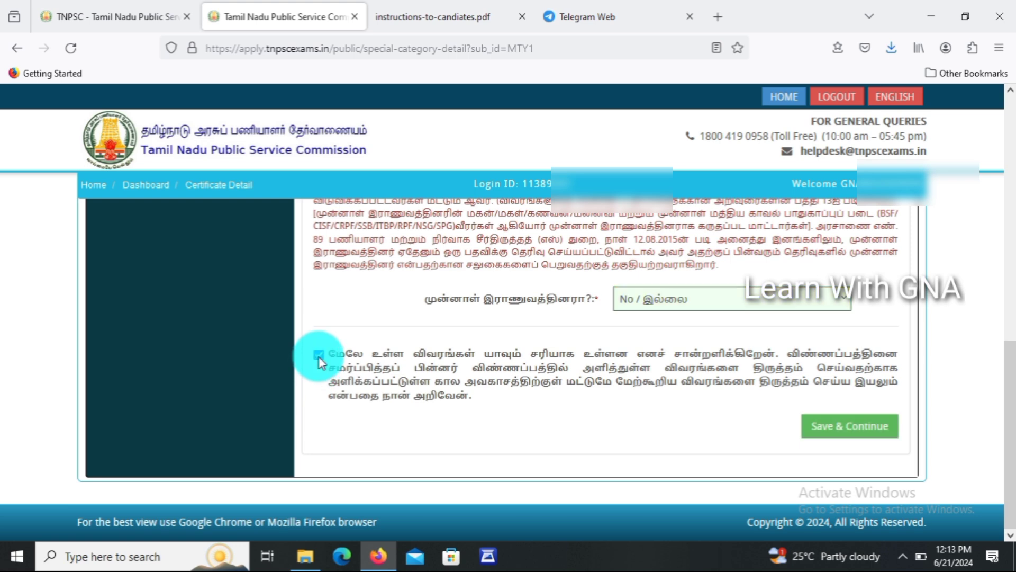
click(838, 435)
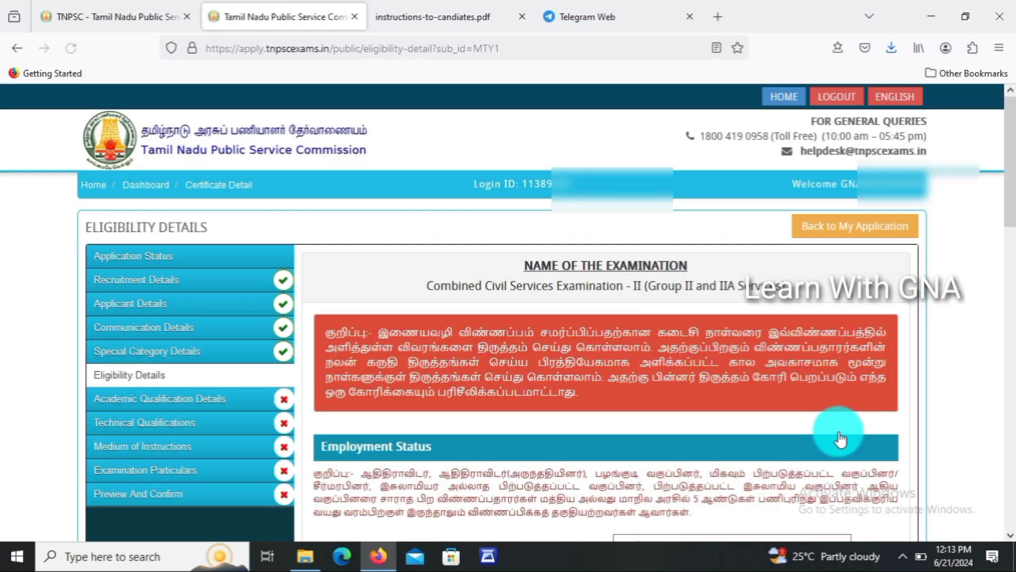
Answer No to government employee, set status UNEMPLOYED, and answer No to debarment and criminal case.
scroll(1011, 169, down, 1)
drag(1010, 164, 1011, 233)
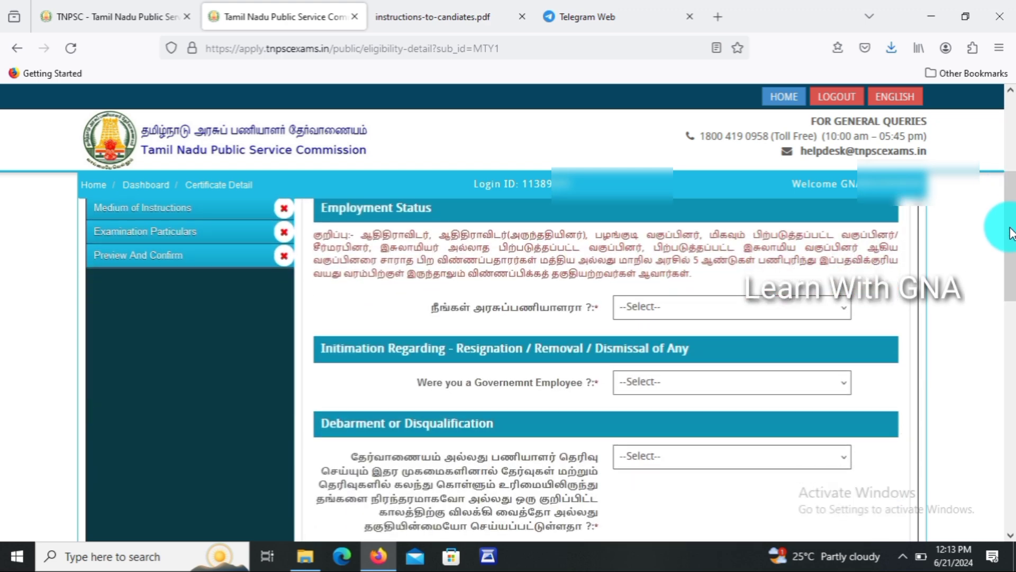
click(687, 306)
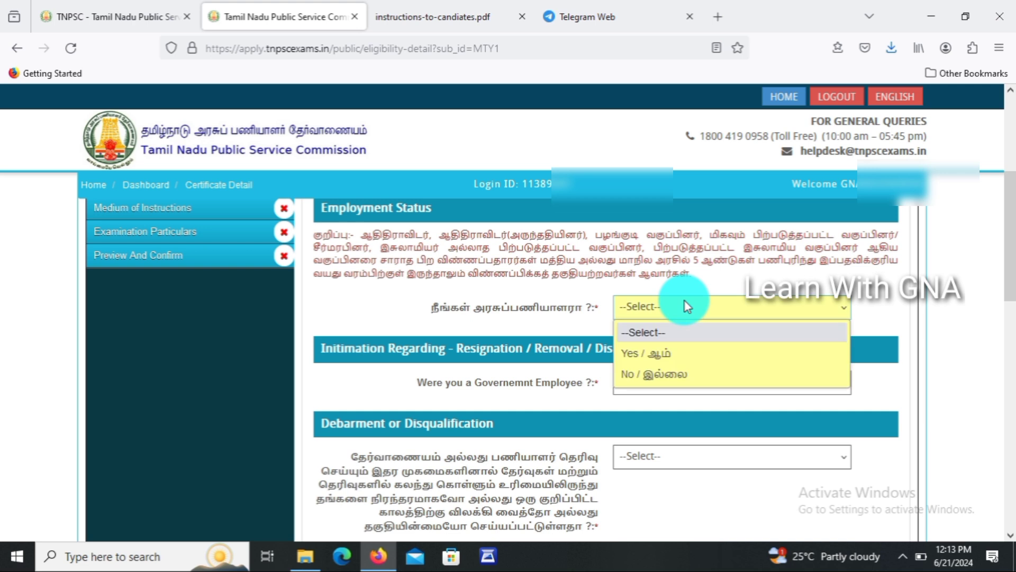
click(665, 383)
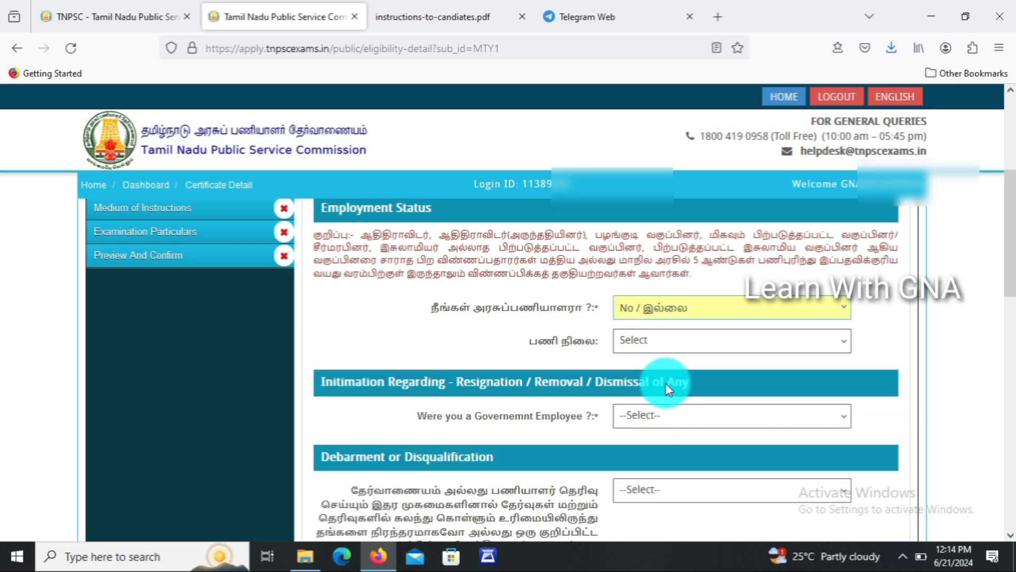
click(652, 341)
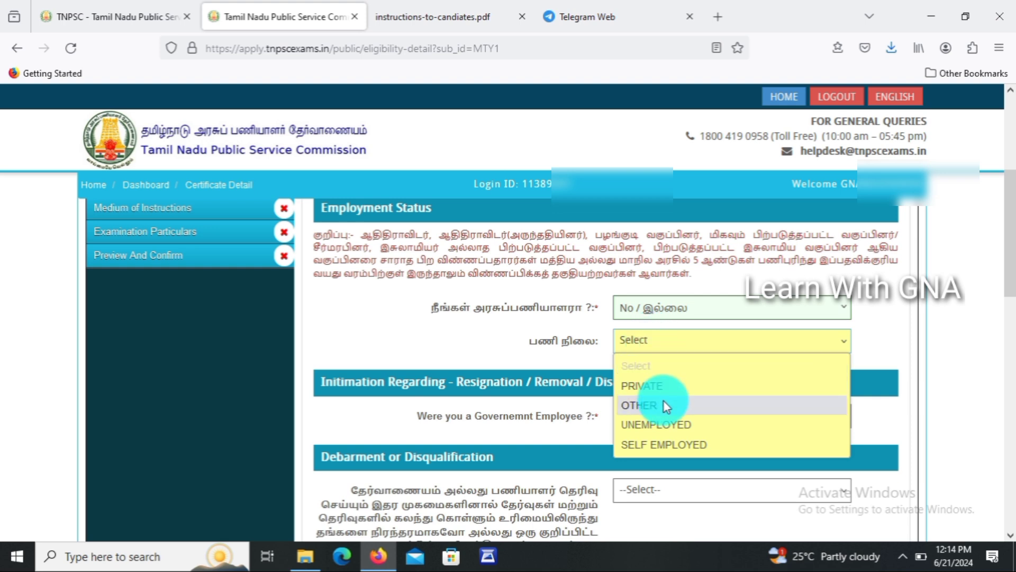
click(667, 423)
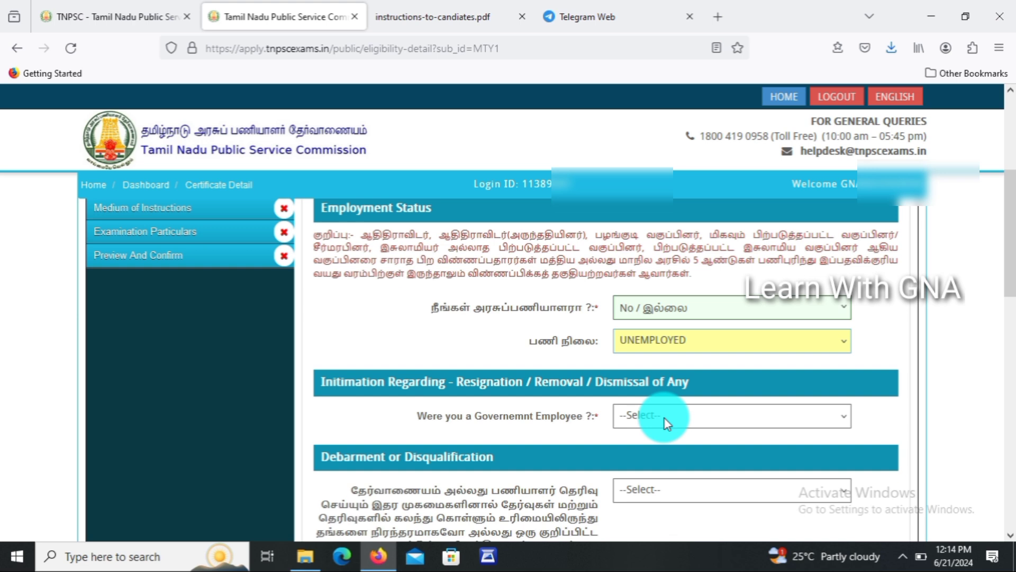
click(665, 418)
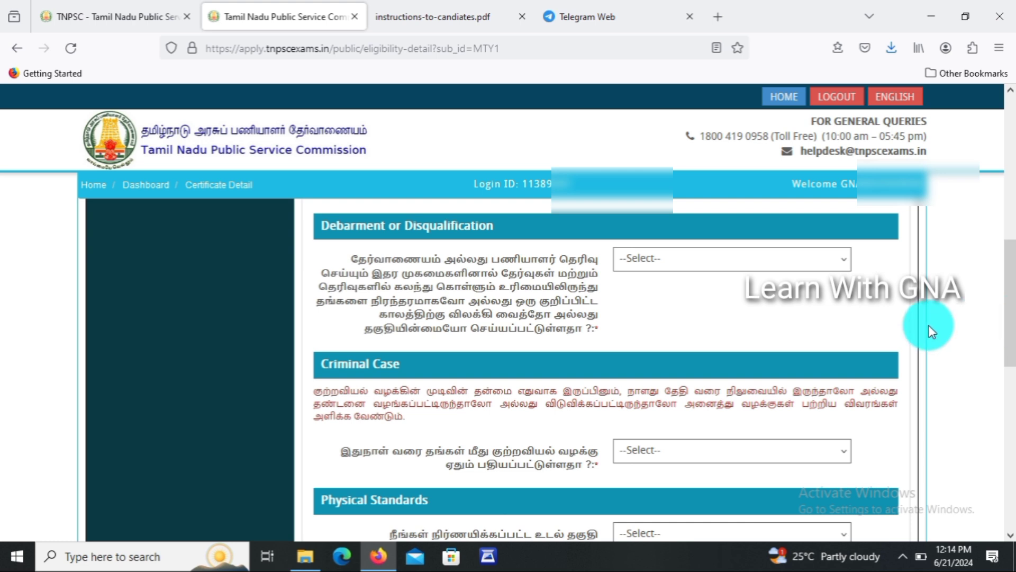
click(777, 258)
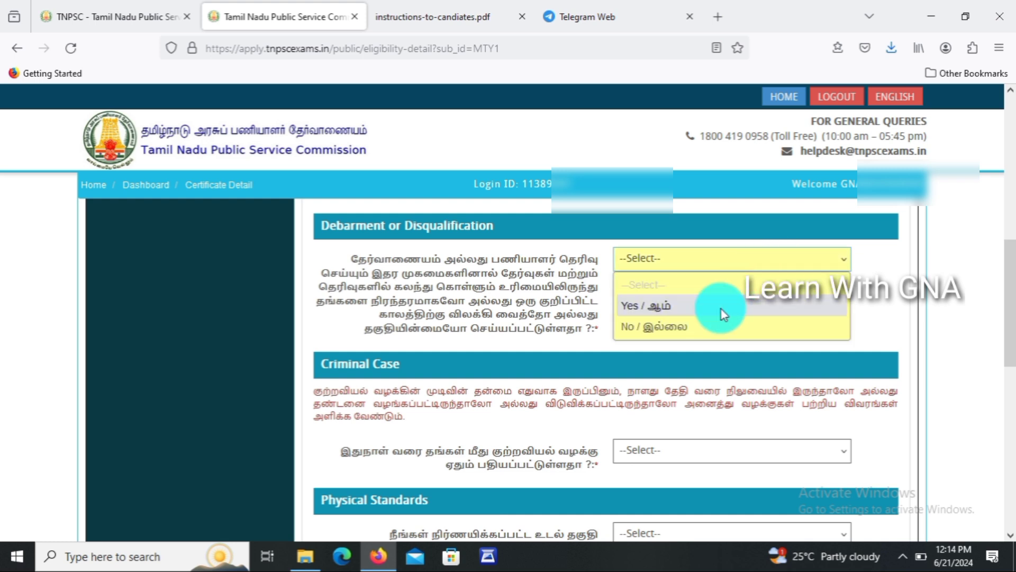
click(700, 337)
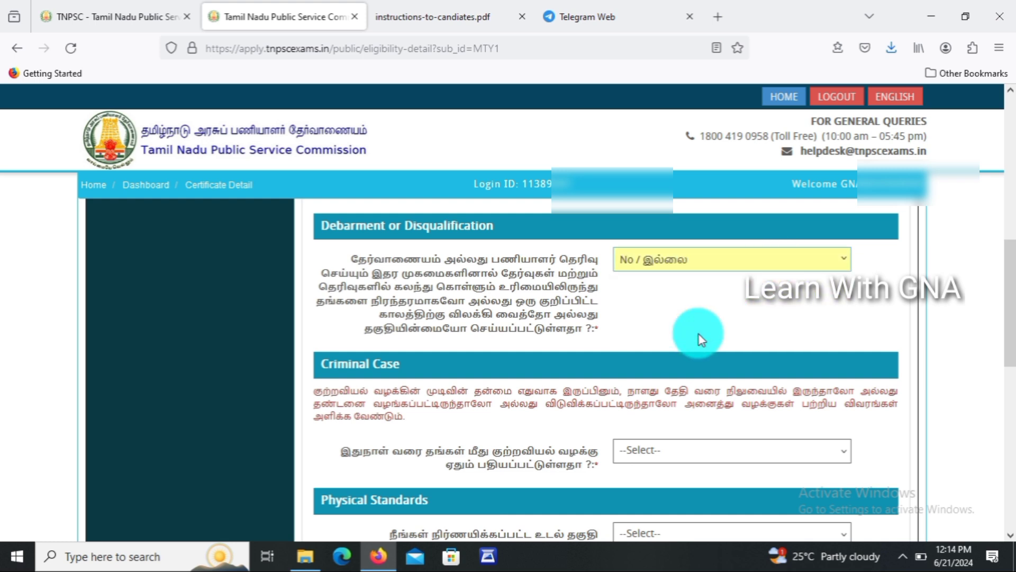
click(685, 447)
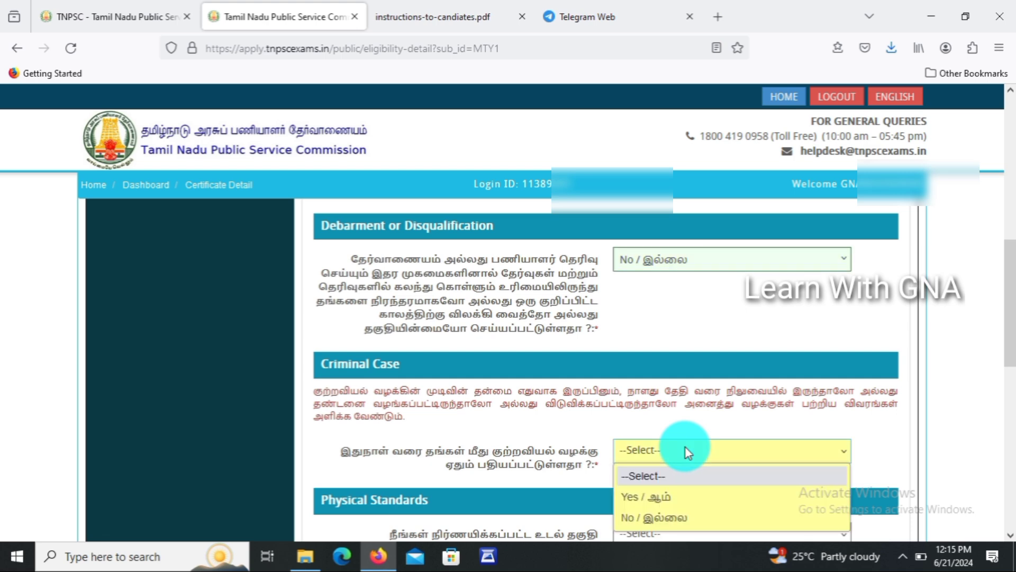
click(672, 513)
Answer Yes to meeting the physical standards after dismissing the ineligibility warning.
drag(1009, 268, 1008, 356)
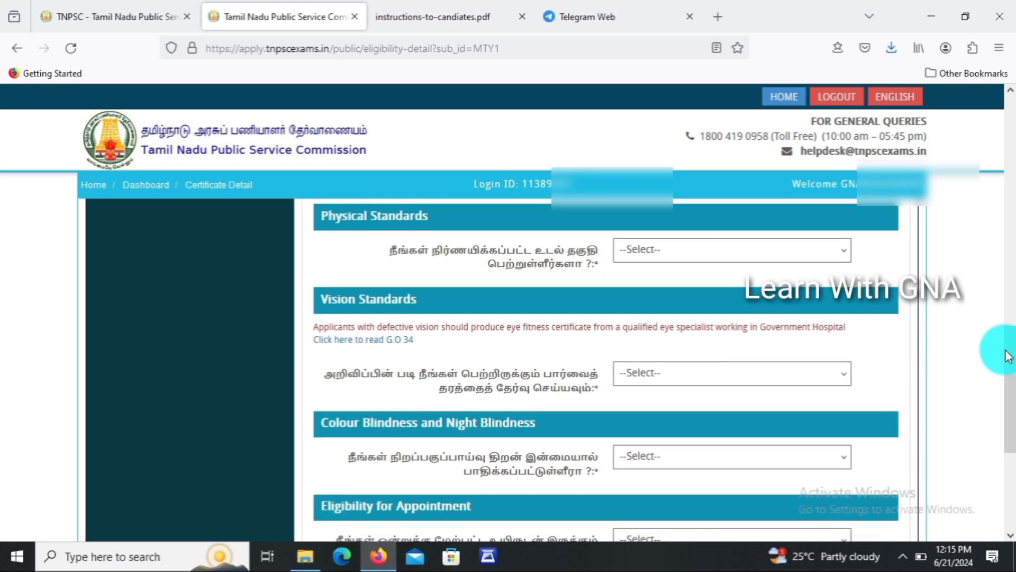
click(660, 259)
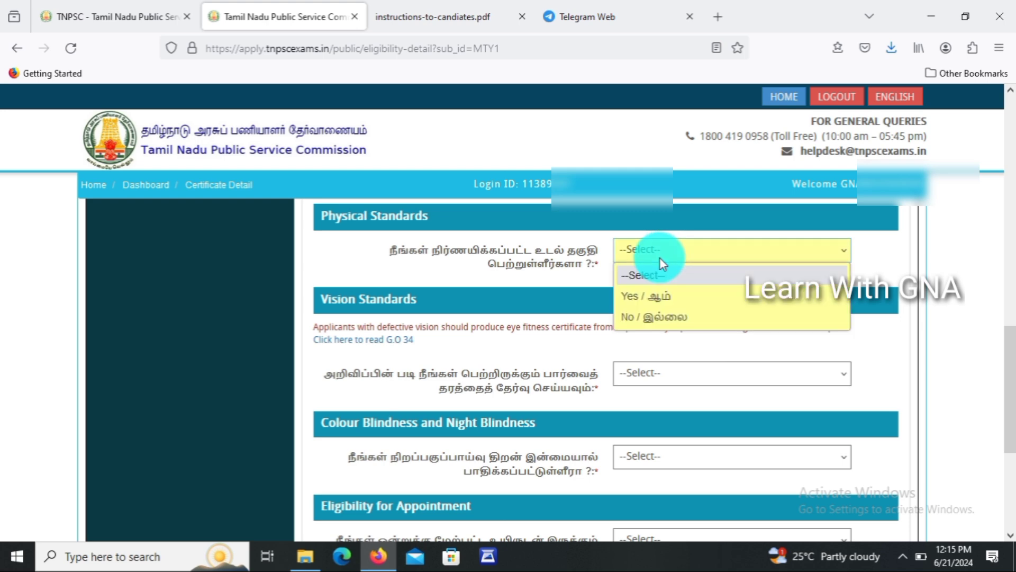
click(655, 313)
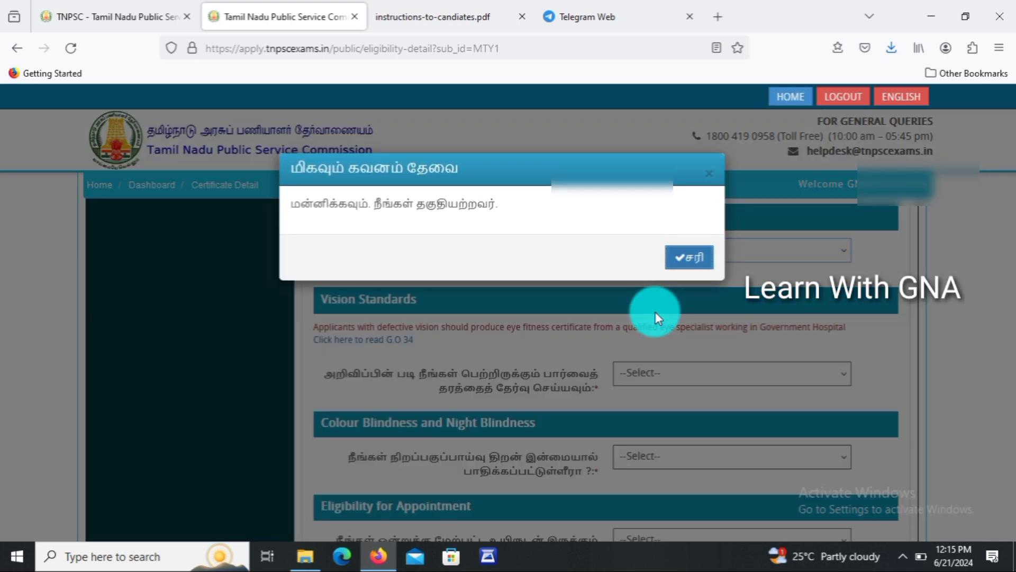
click(708, 181)
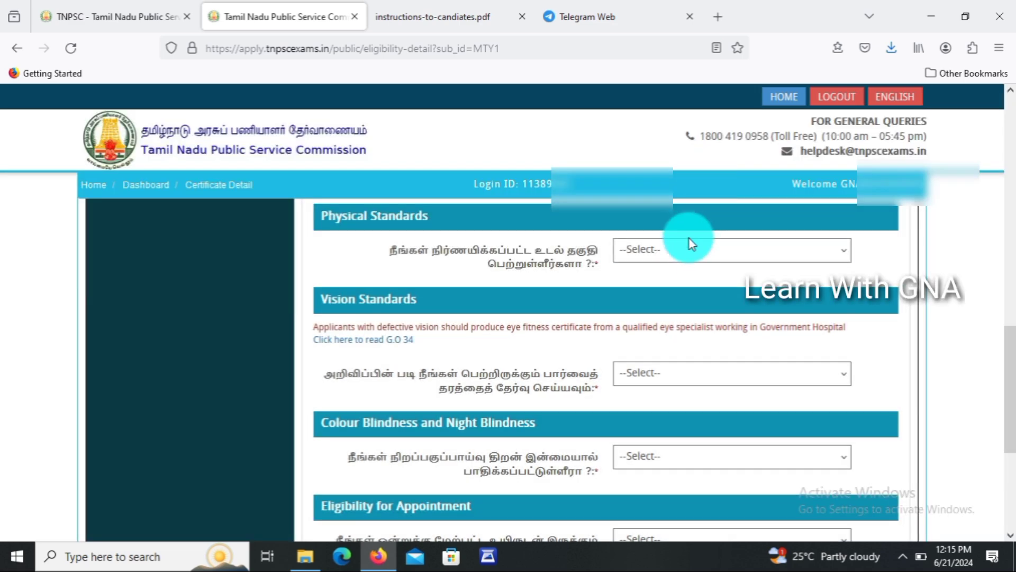
click(690, 244)
click(671, 300)
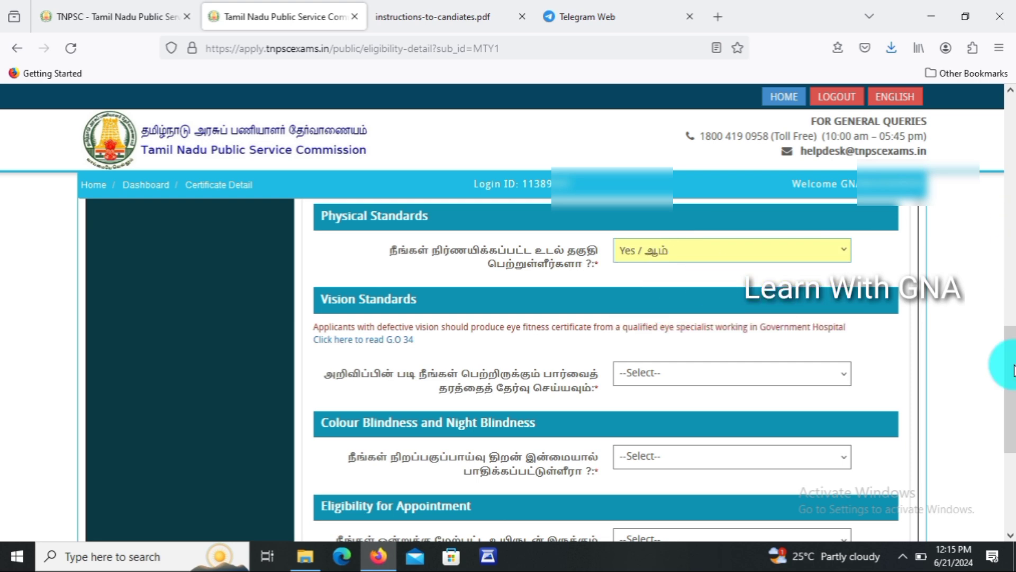
mouse_move(1011, 413)
mouse_down()
mouse_move(1011, 466)
mouse_move(1012, 431)
mouse_up()
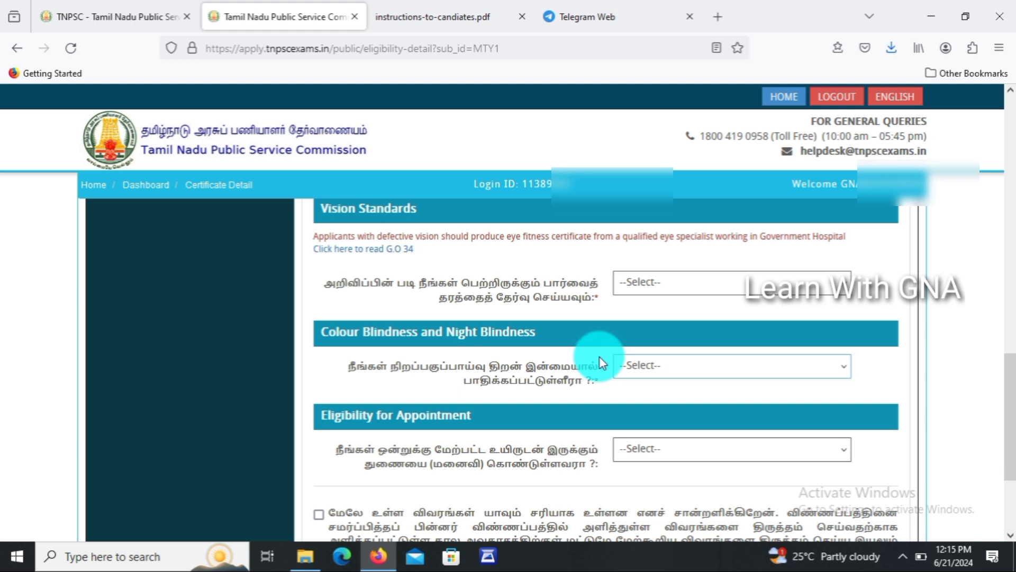
Answer No to colour blindness and multiple spouses, accept the declaration, and save eligibility details.
click(675, 291)
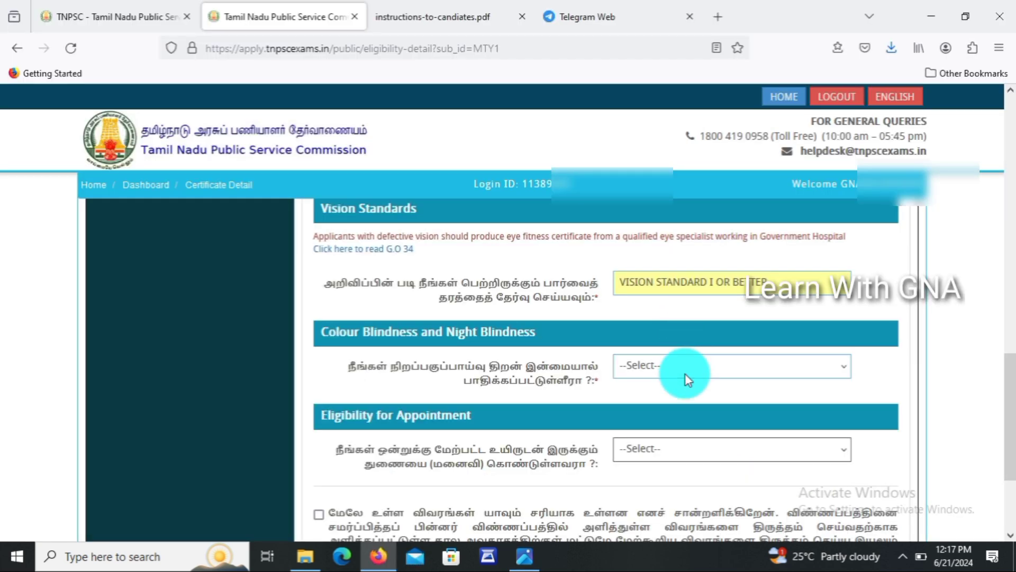
click(685, 373)
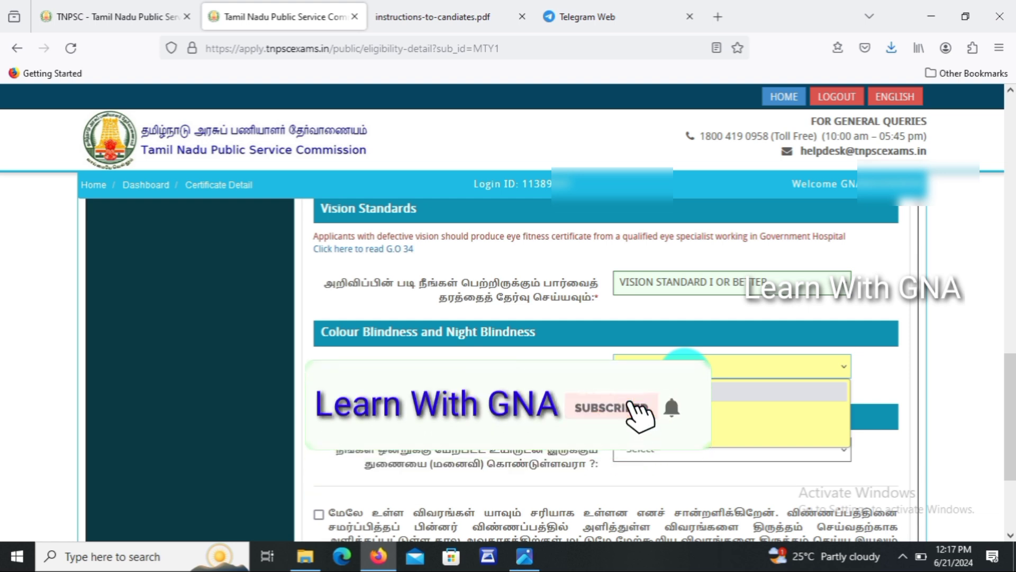
click(671, 428)
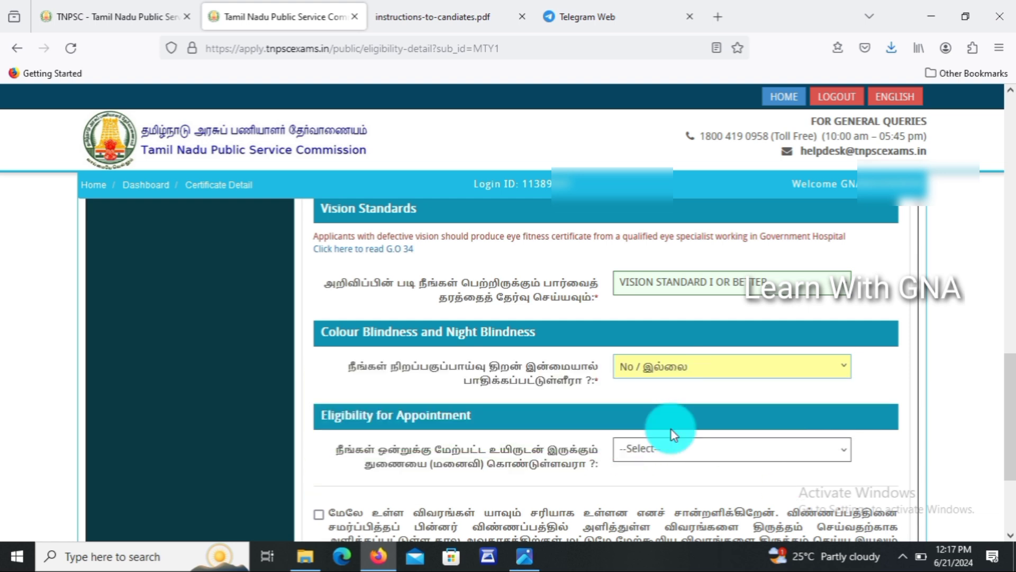
click(639, 452)
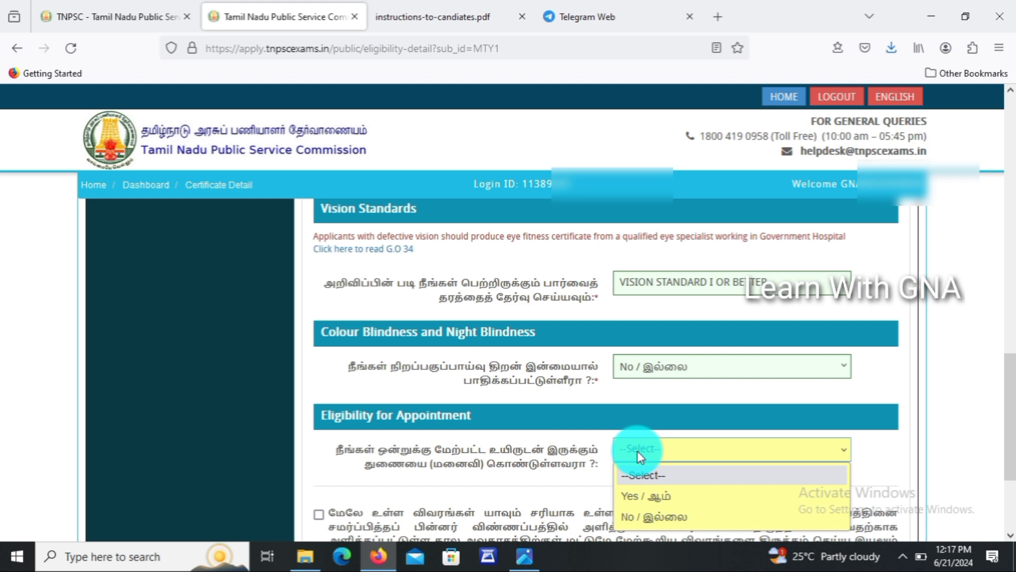
click(637, 516)
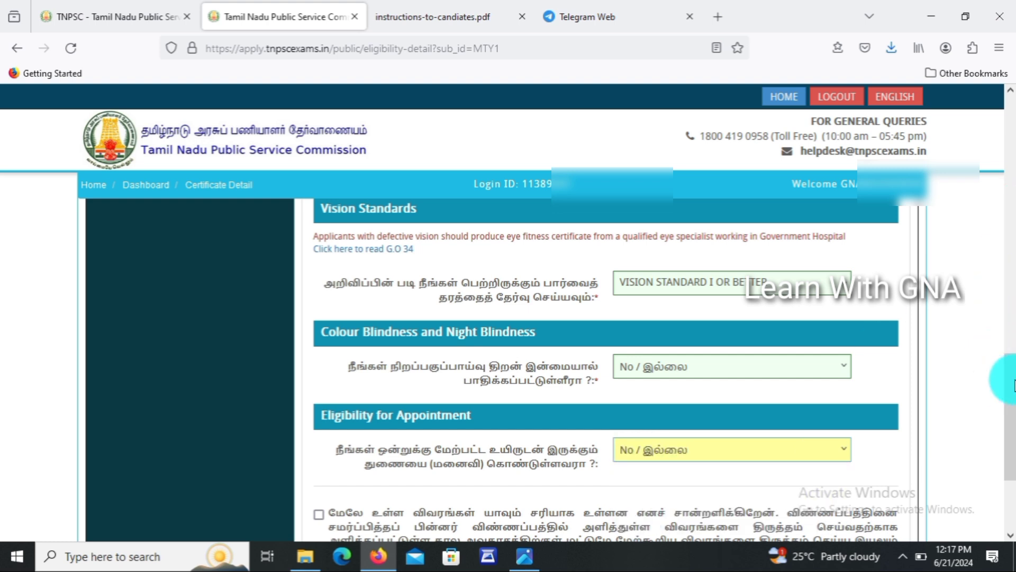
scroll(998, 402, down, 3)
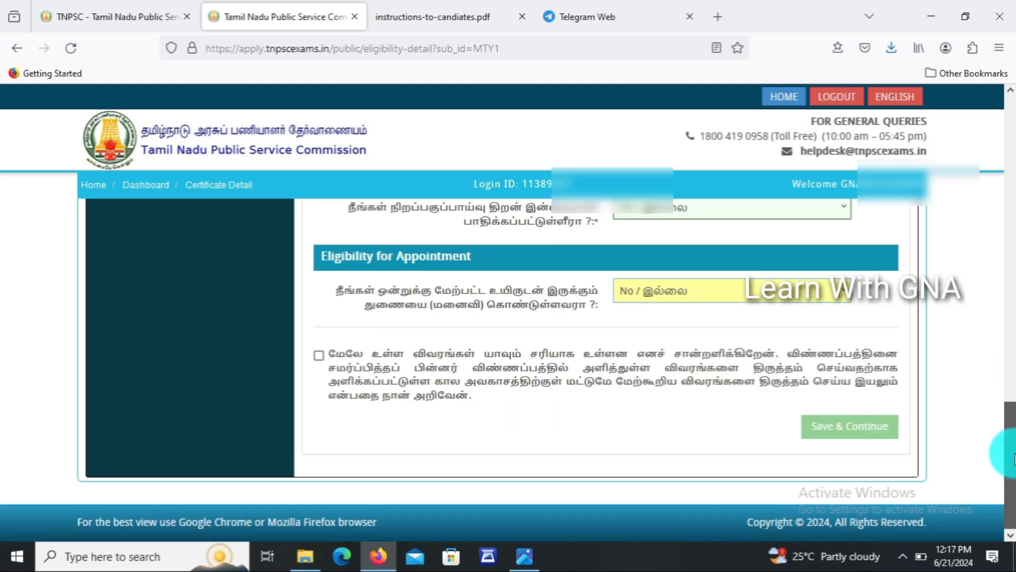
click(319, 355)
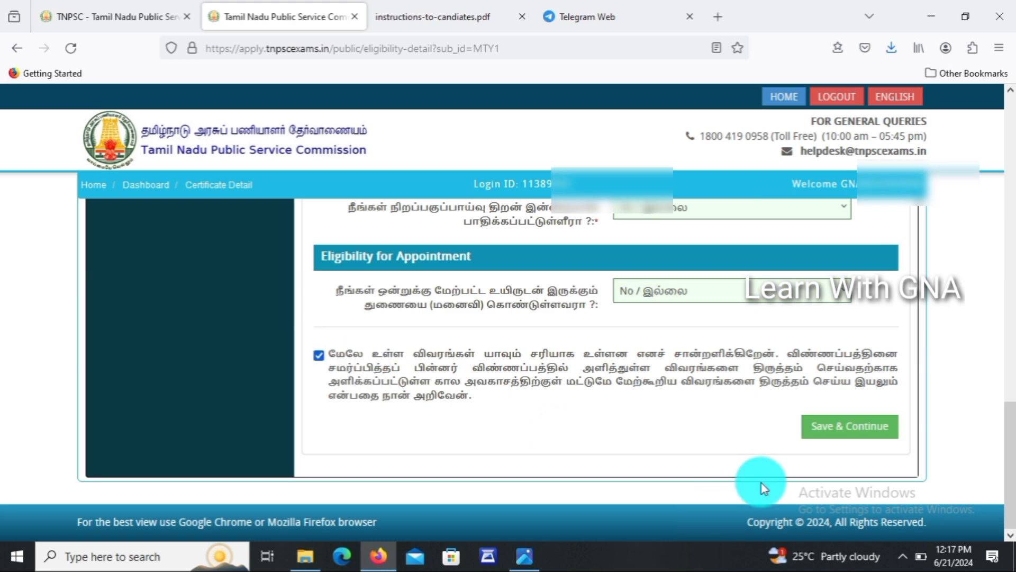
click(879, 425)
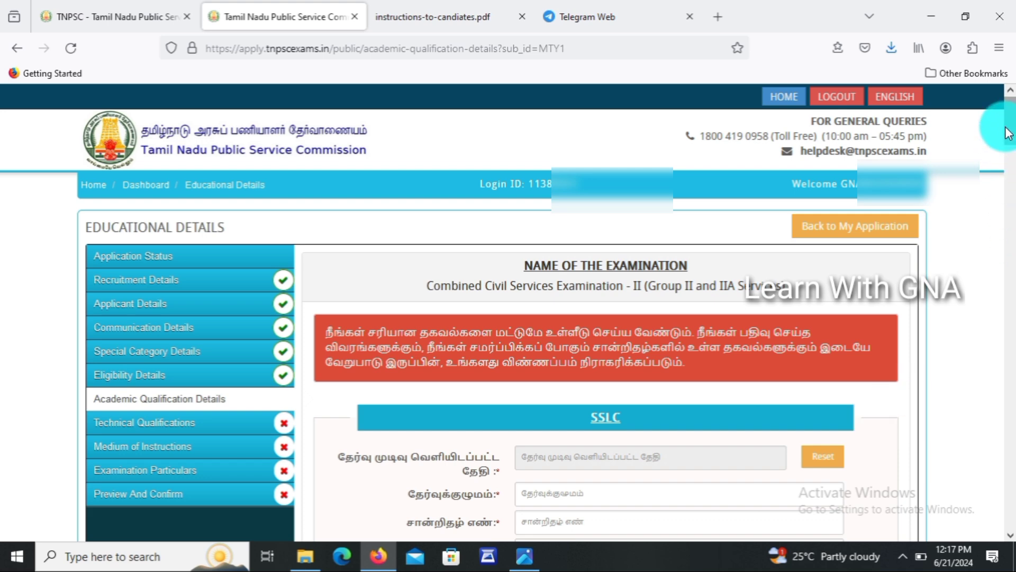
Pick the SSLC result date, day 30, from the calendar's year and month lists.
scroll(1007, 164, down, 2)
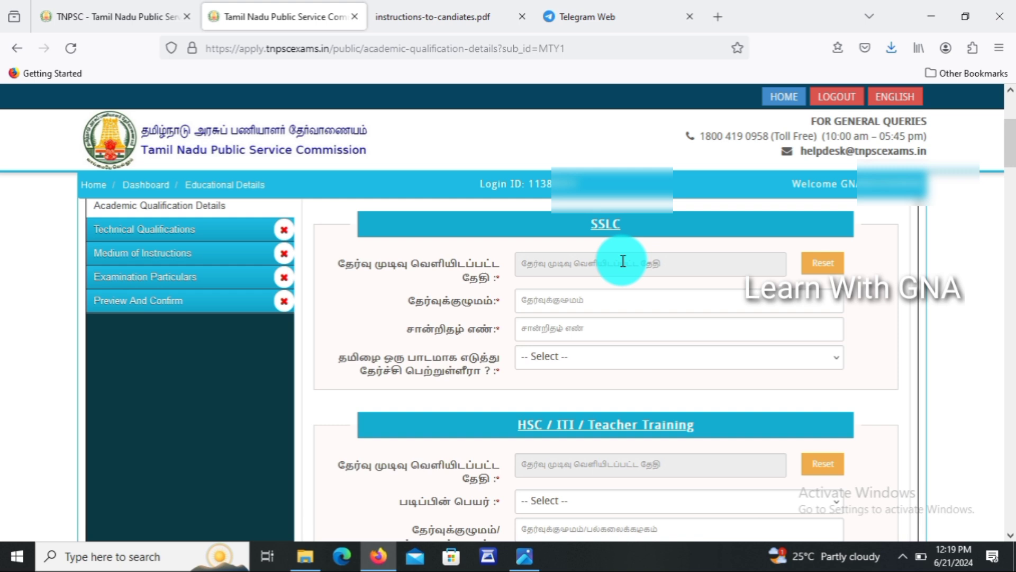
click(623, 261)
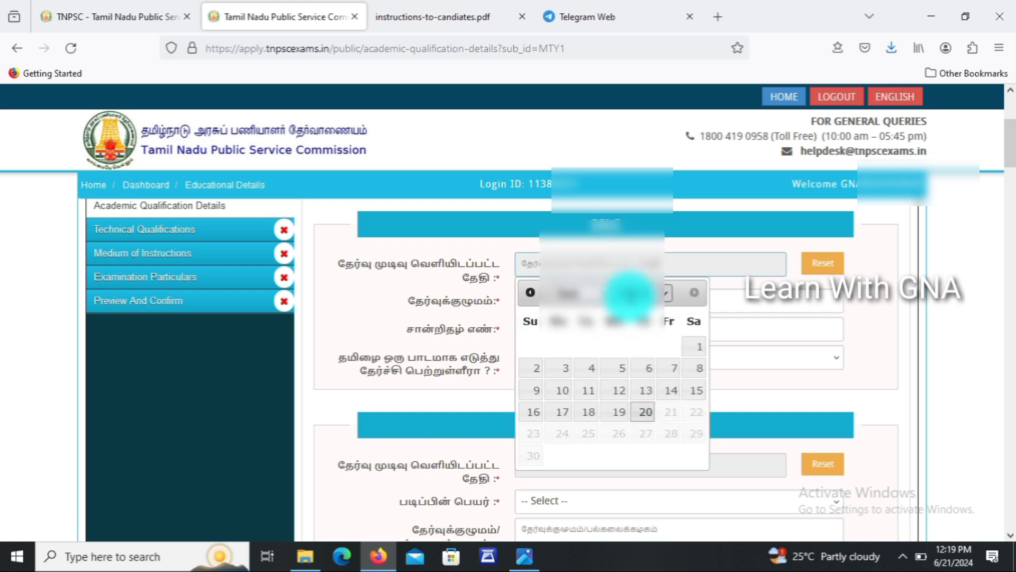
click(630, 294)
scroll(630, 293, up, 3)
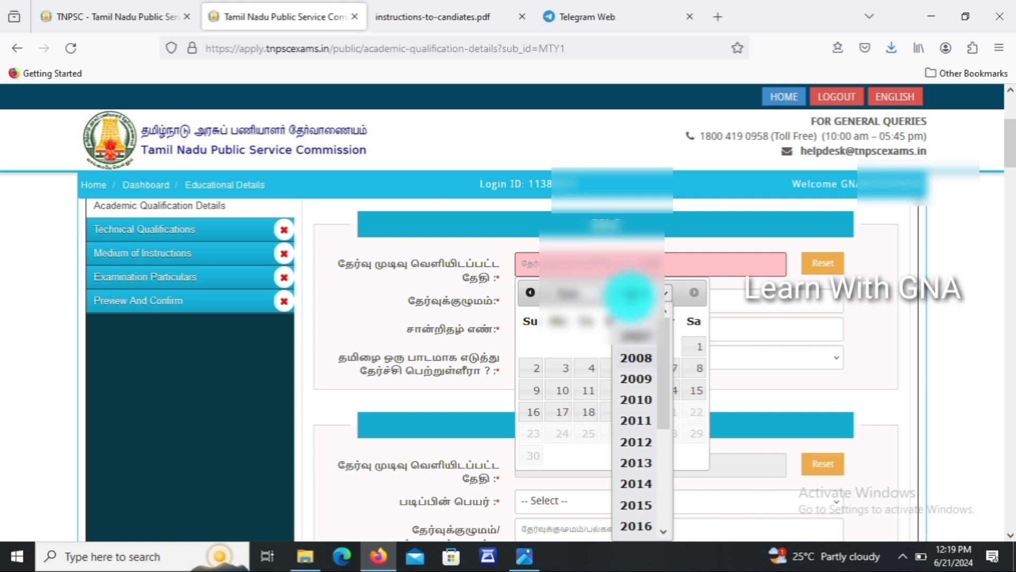
click(636, 357)
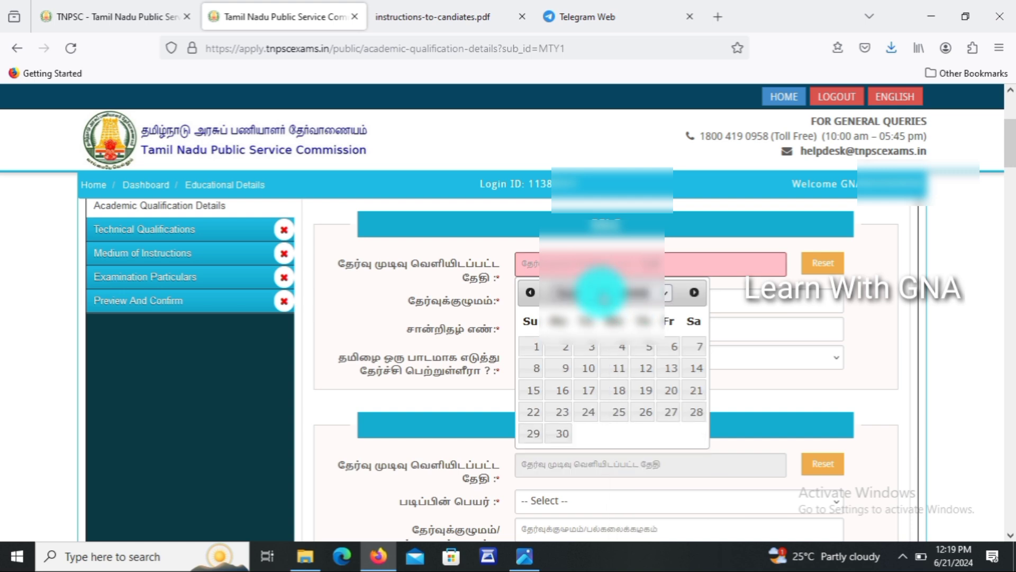
click(602, 294)
click(580, 398)
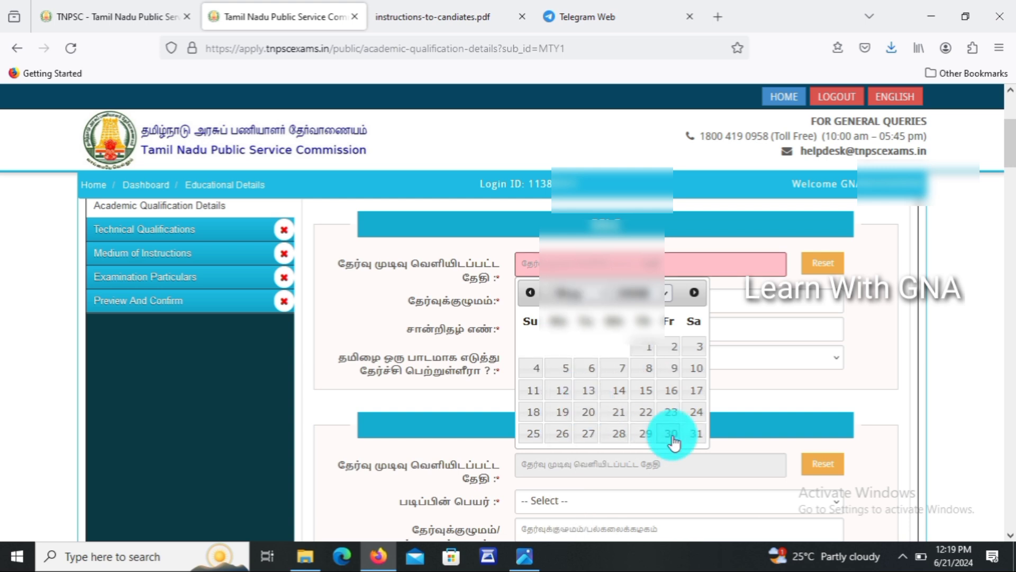
click(672, 434)
Enter State Board as the SSLC board, add the certificate number, and answer Yes to Tamil.
click(585, 298)
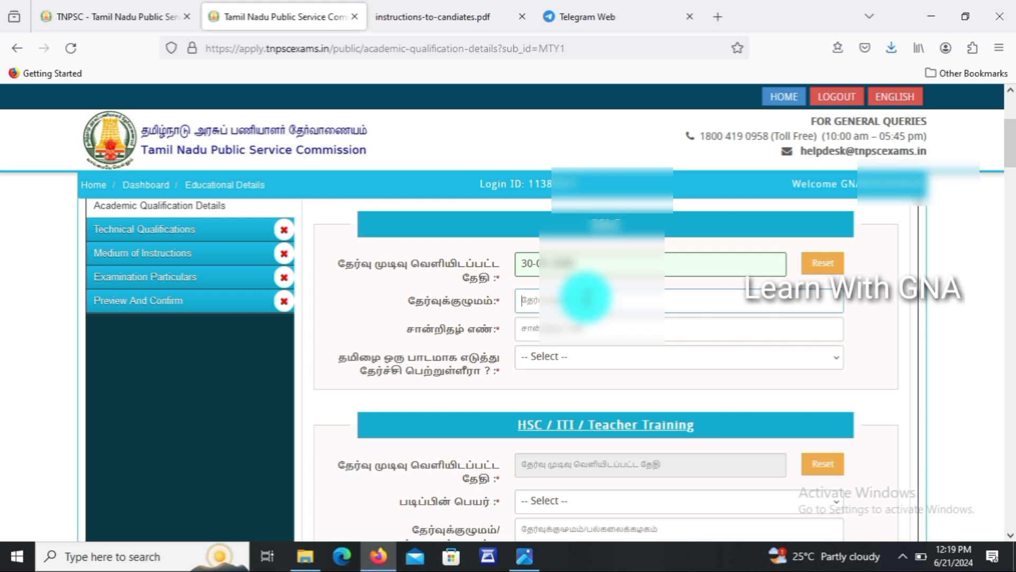
text(S)
key(BackSpace)
text(STATE BOAR)
key(Tab)
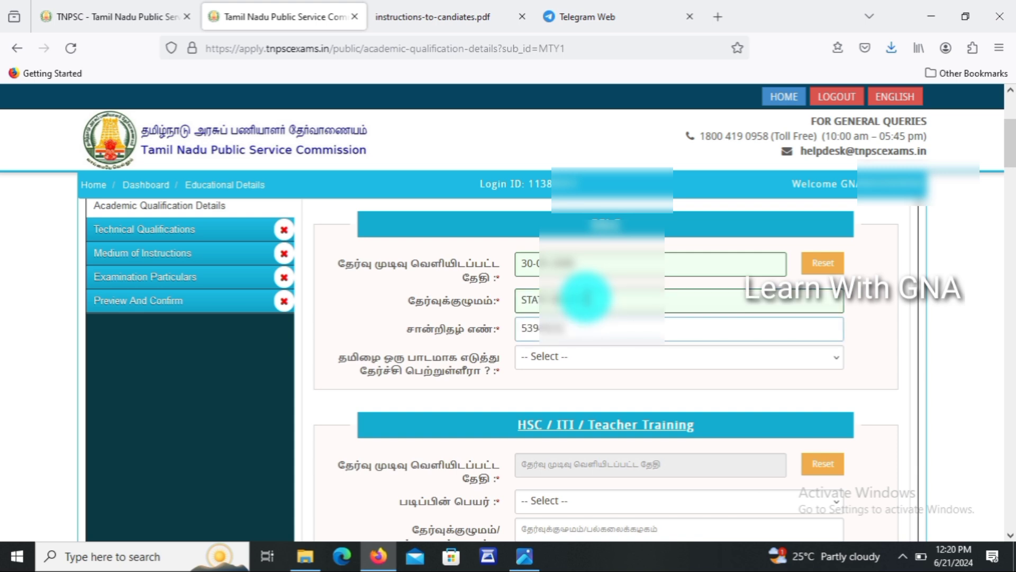
click(567, 357)
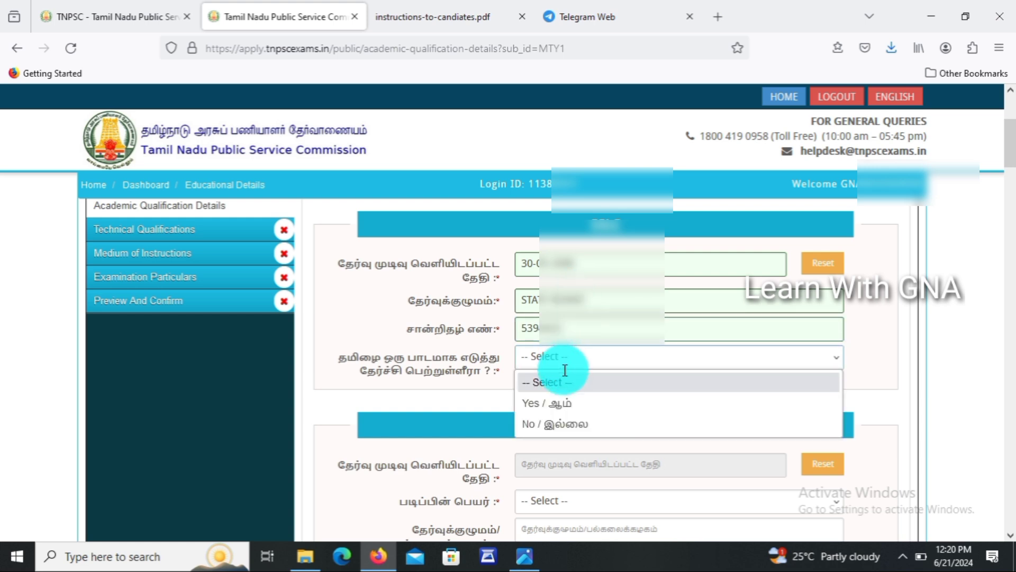
click(562, 405)
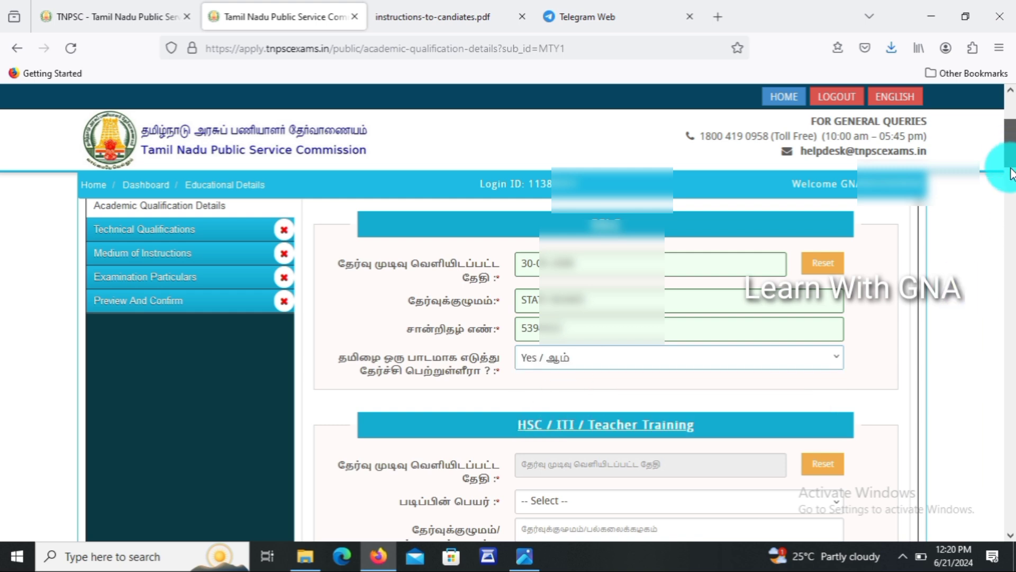
drag(1009, 158, 1013, 177)
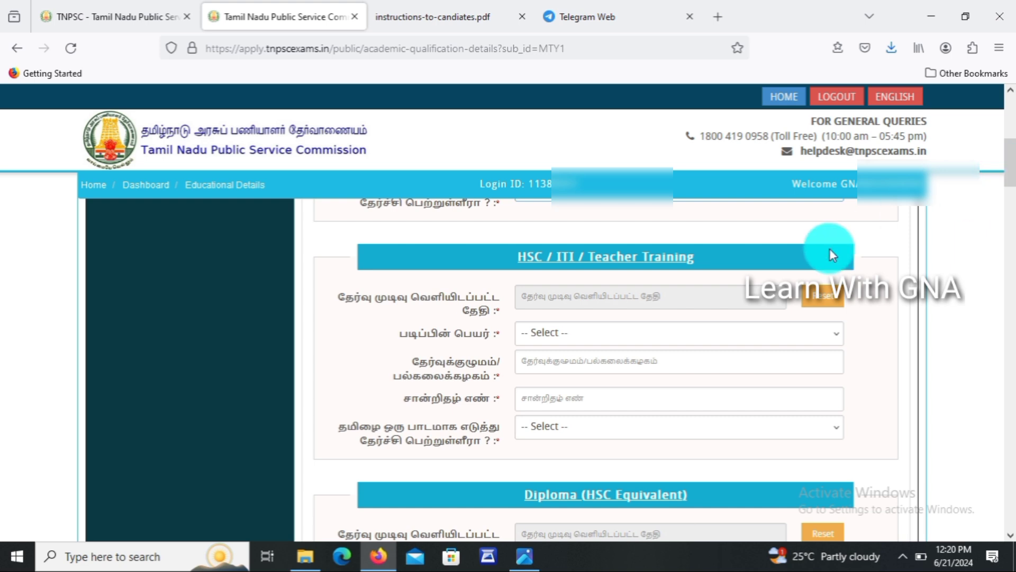
Set the HSC result date to 14-05-2010 and choose the HSC course.
click(653, 297)
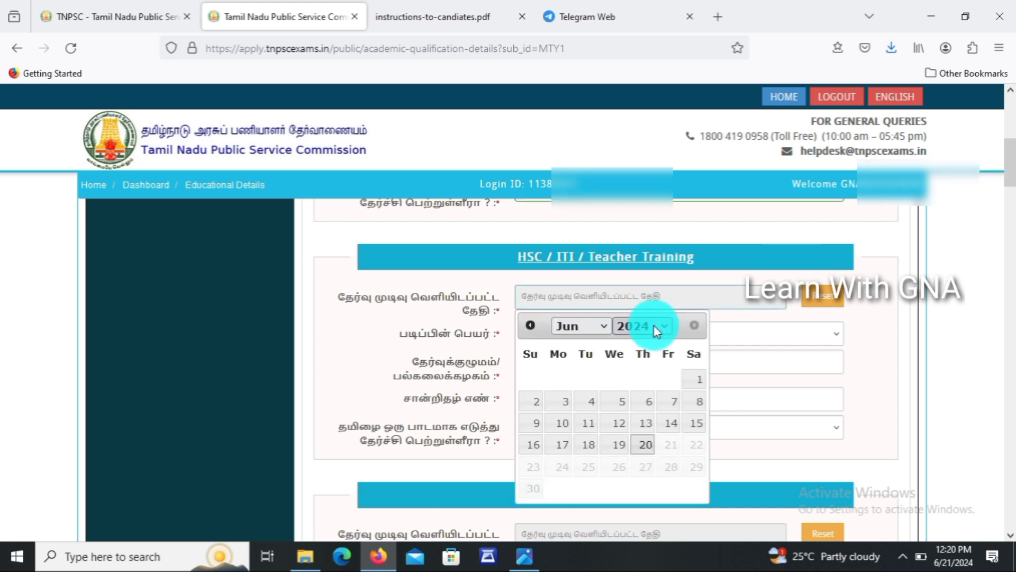
click(657, 326)
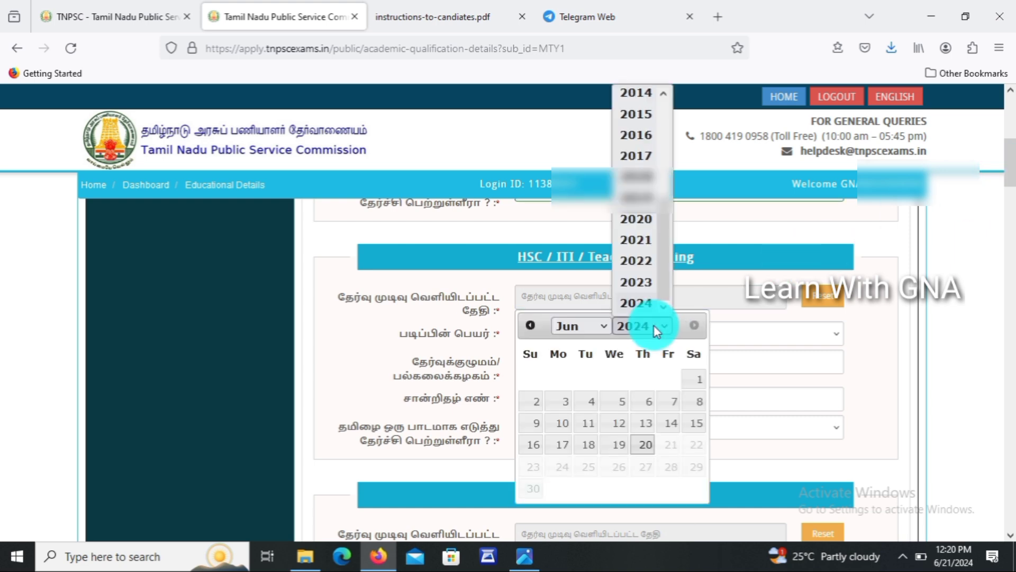
text(2010)
key(Return)
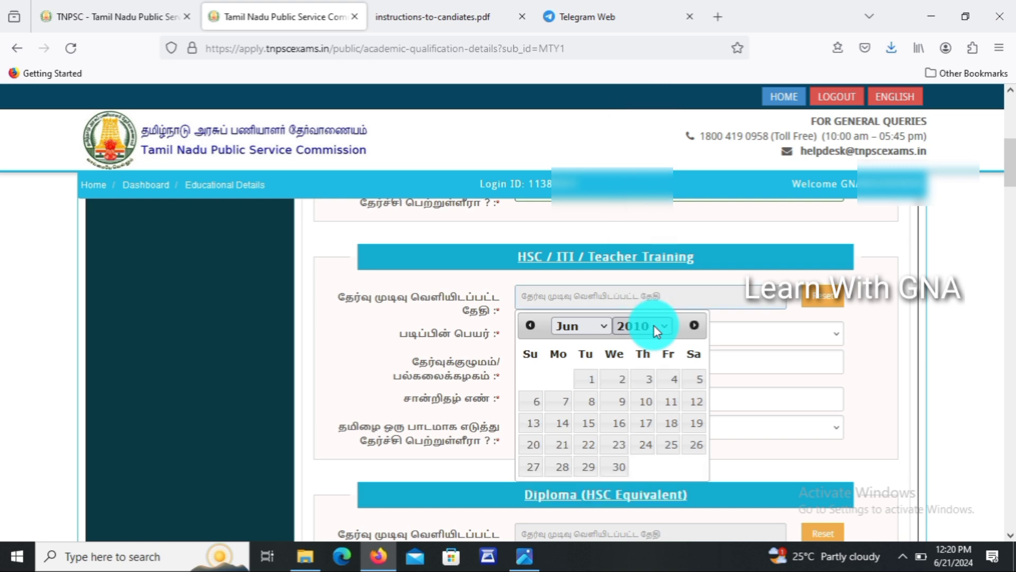
click(599, 325)
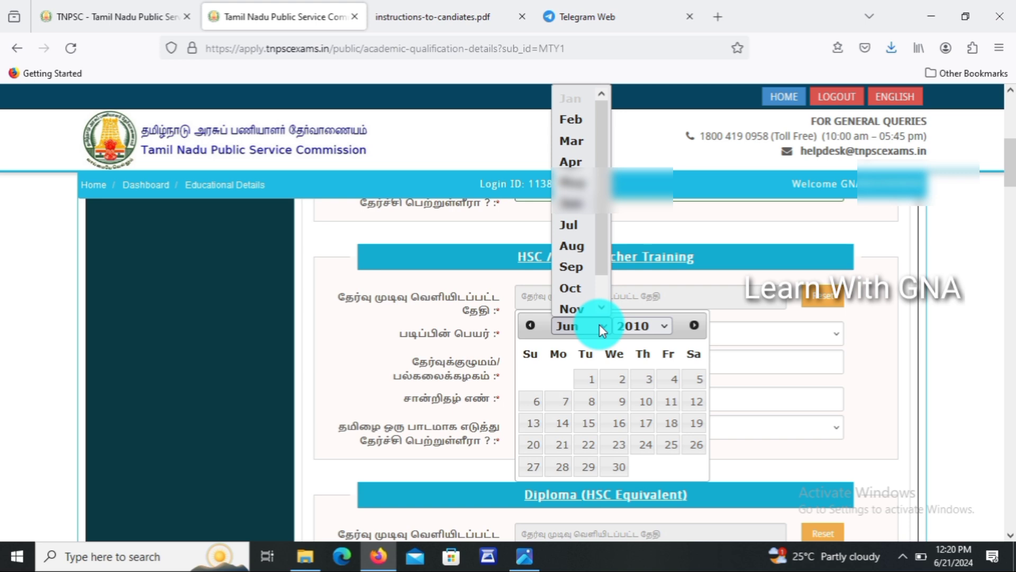
click(576, 185)
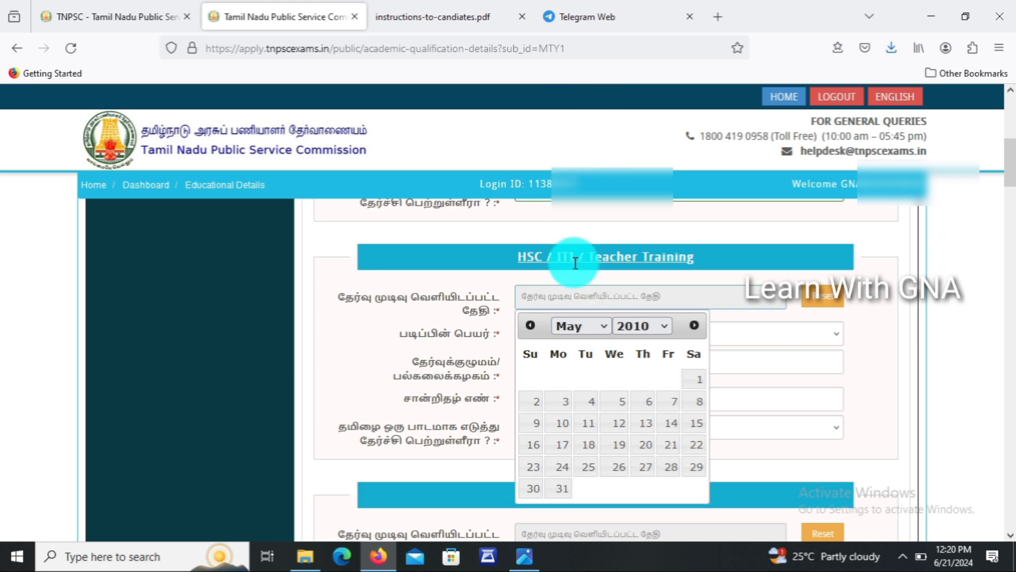
click(667, 432)
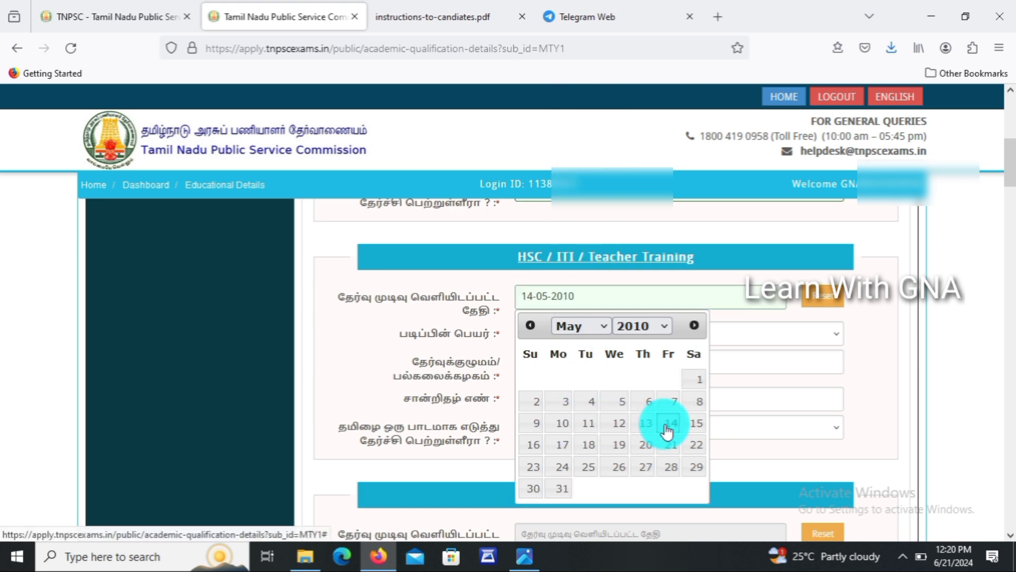
click(585, 337)
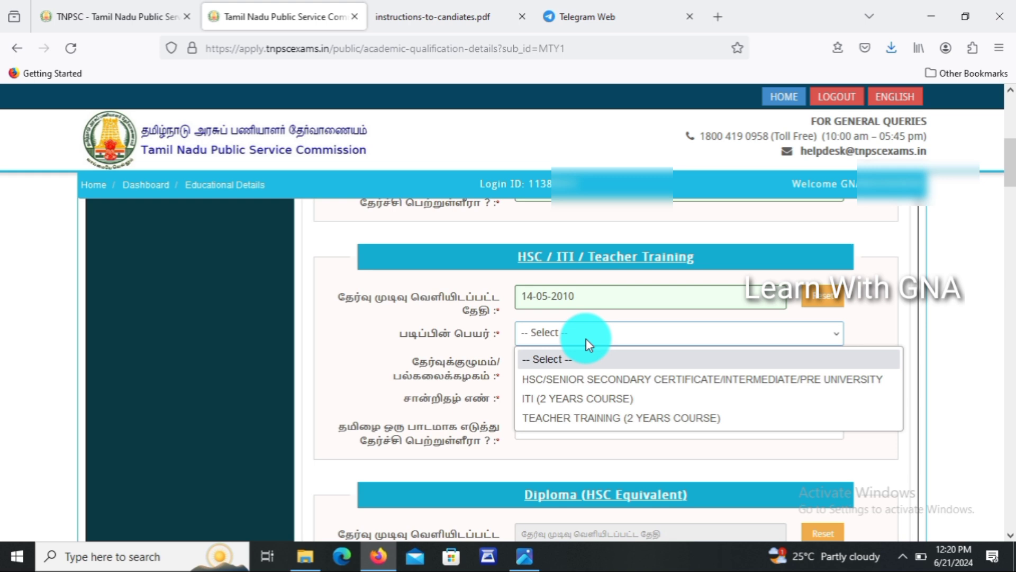
click(590, 377)
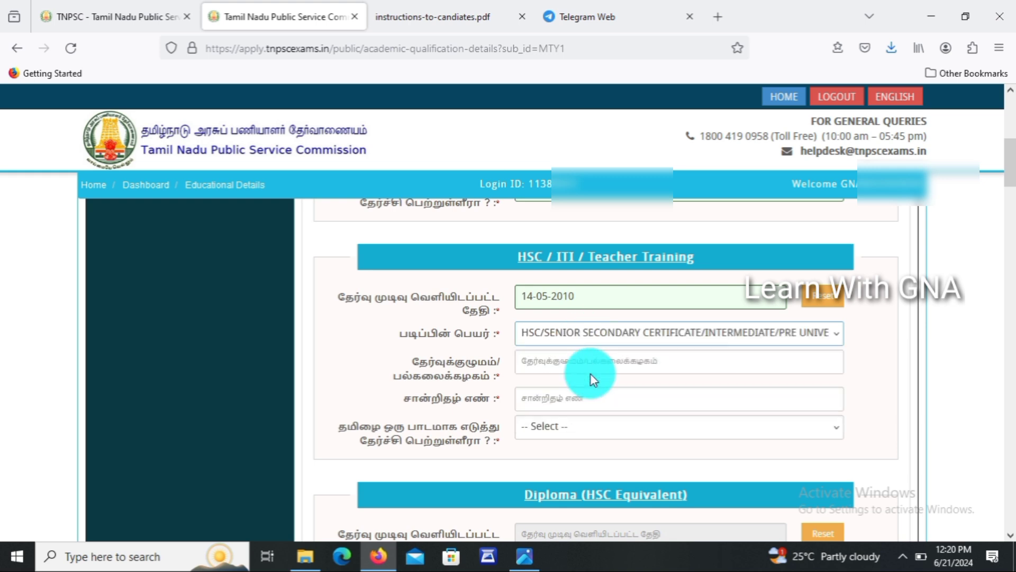
Enter STATE BOARD and the HSC certificate number, and answer Yes to studying Tamil.
click(586, 364)
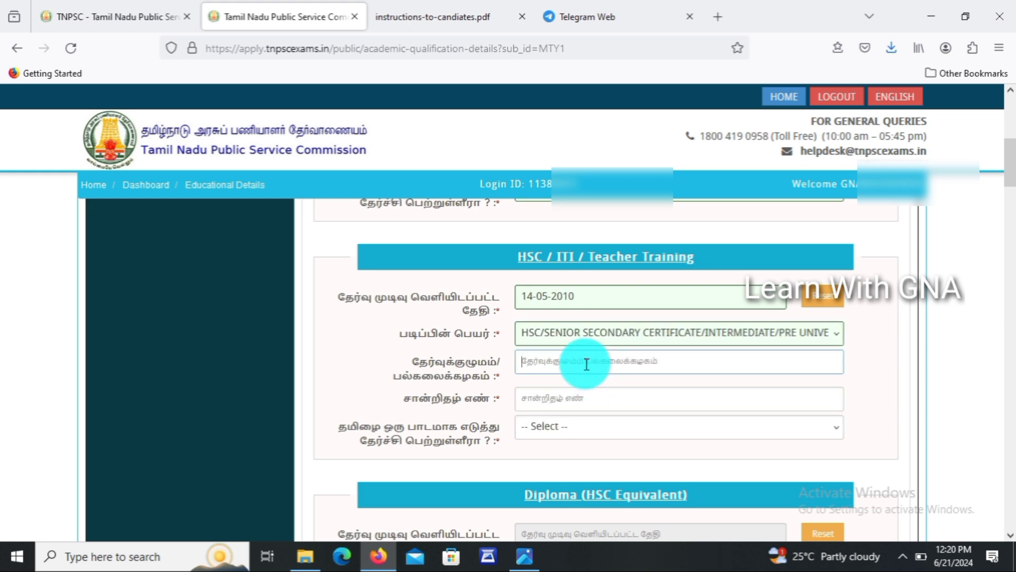
text(STATE)
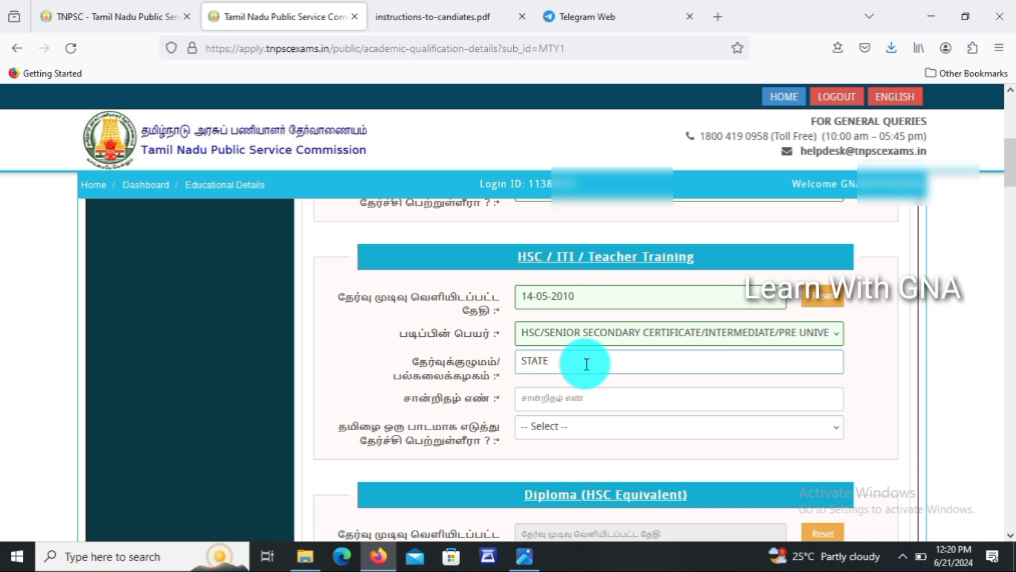
text( BOARD)
click(578, 390)
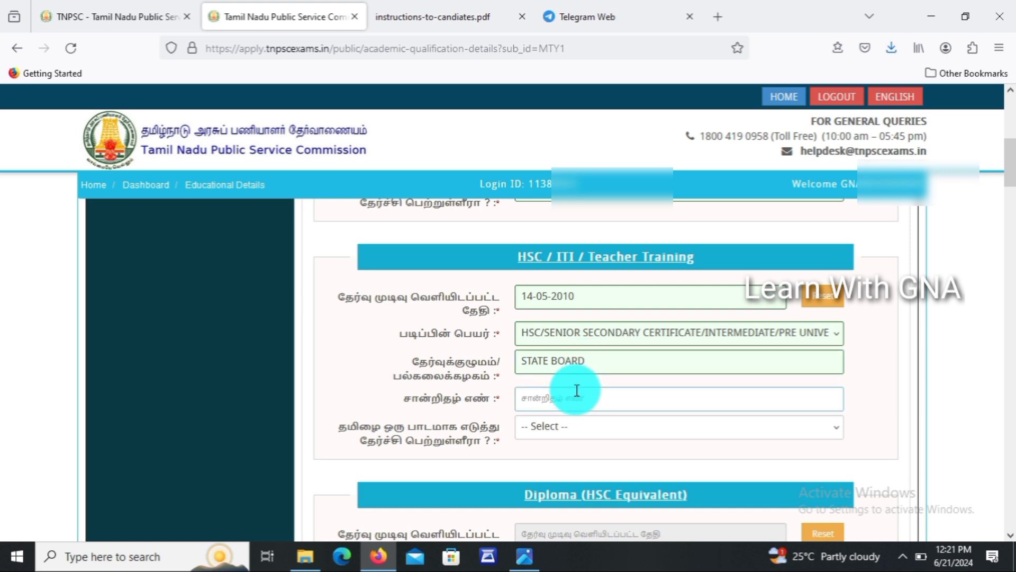
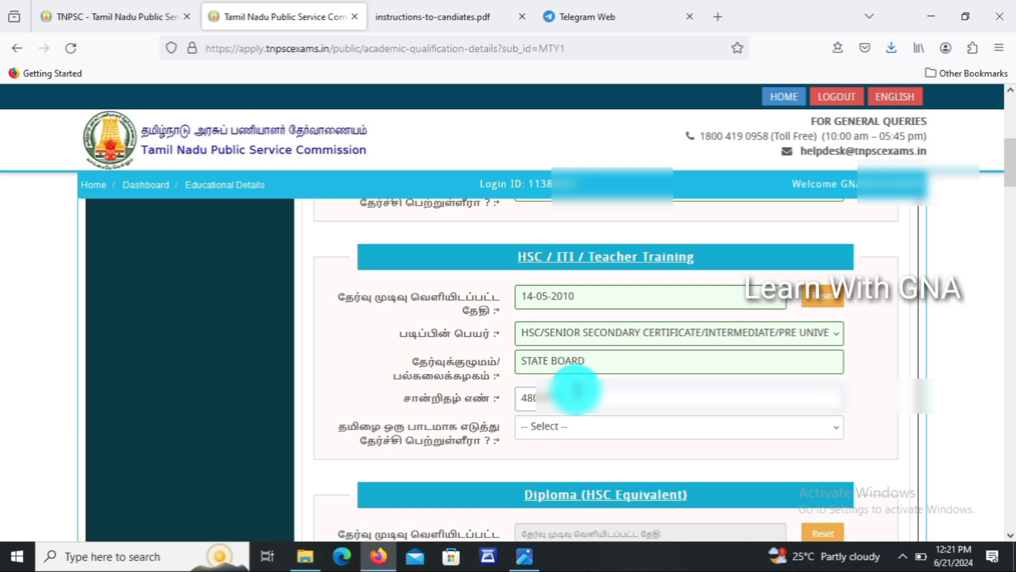
click(570, 433)
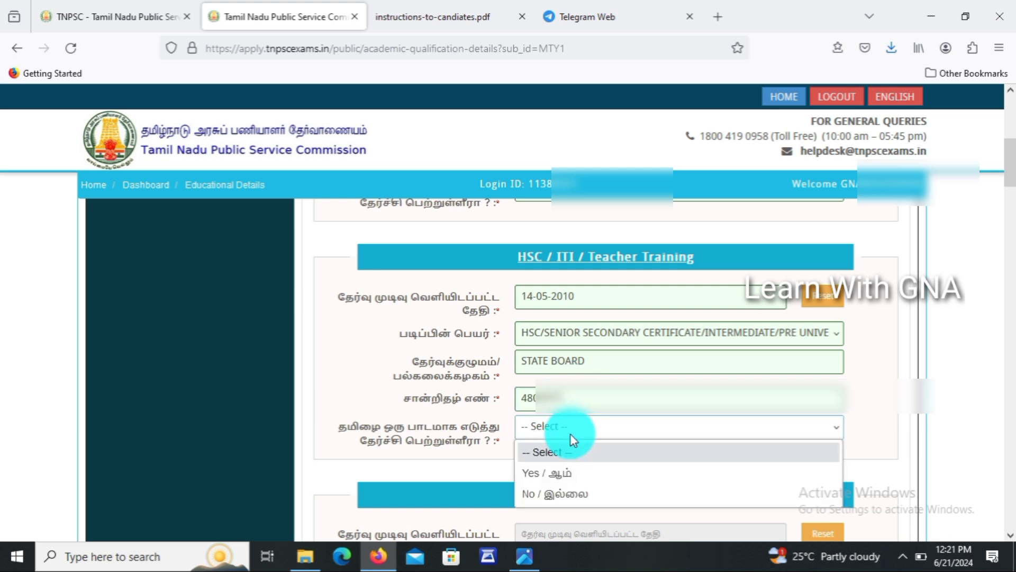
click(561, 469)
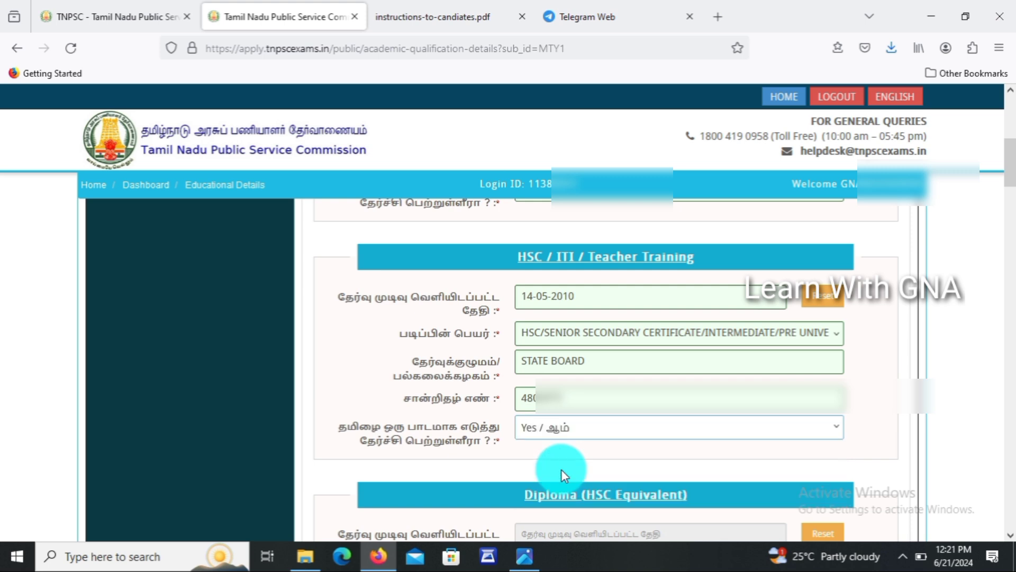
drag(1011, 182, 1014, 209)
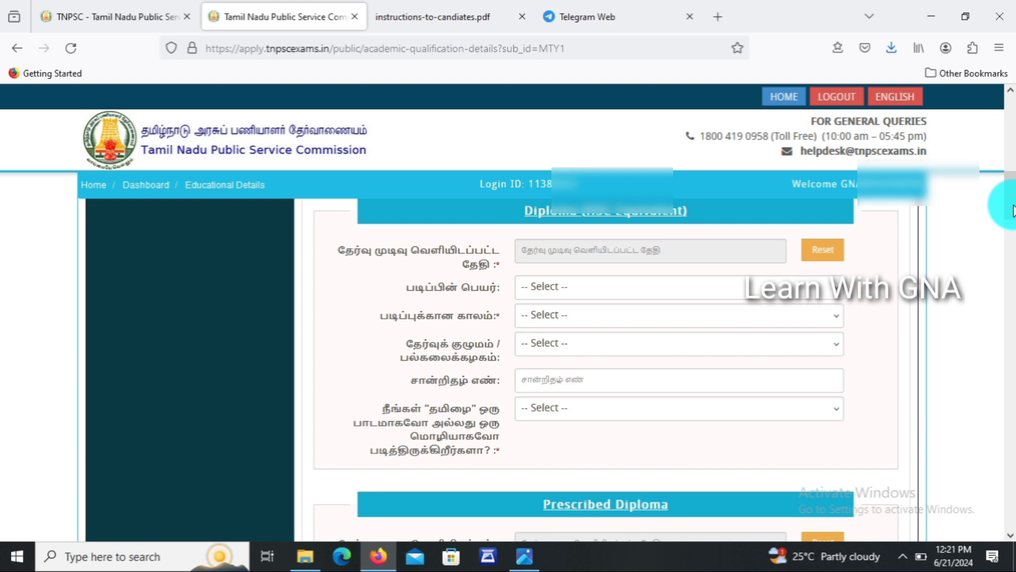
drag(1013, 210, 1012, 237)
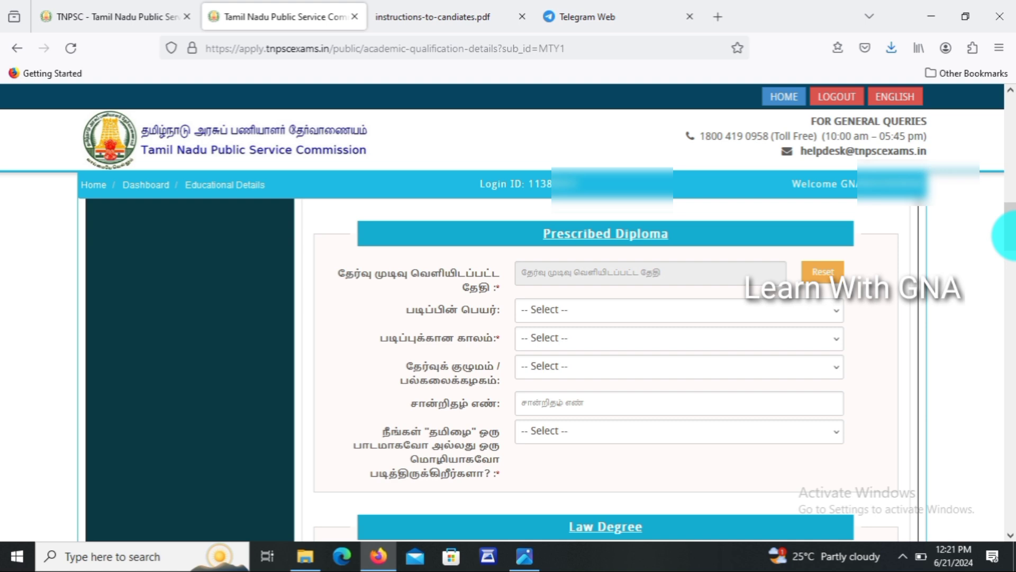
drag(1013, 237, 1013, 299)
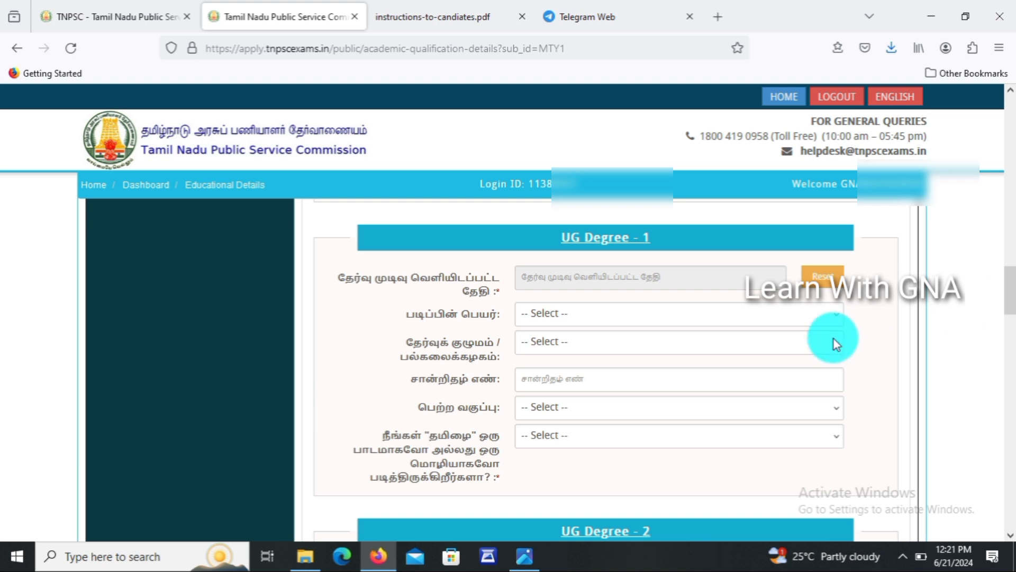
Set UG Degree 1 result date to 30-05-2014 and the course to B.E.
click(684, 278)
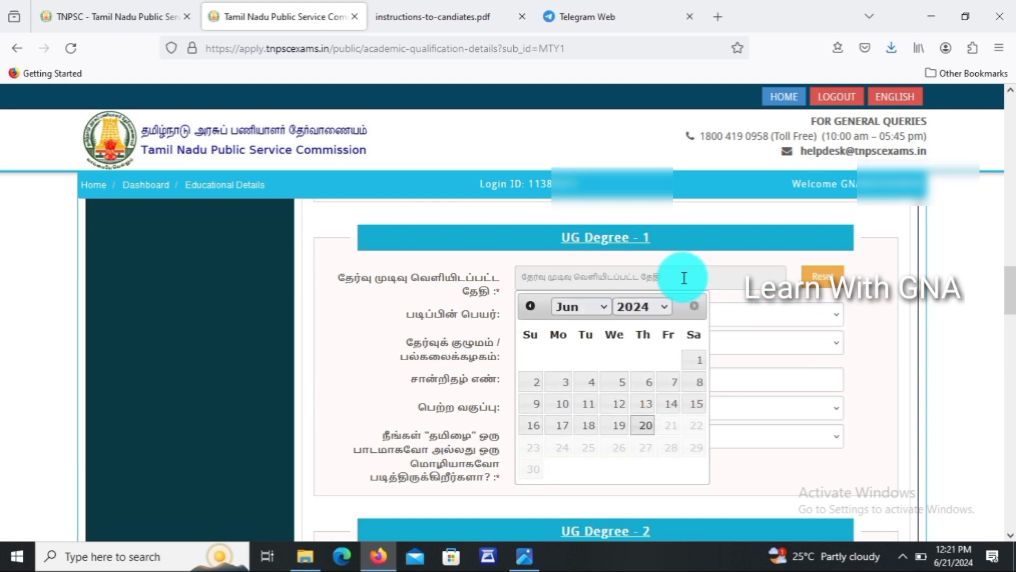
click(642, 307)
click(641, 333)
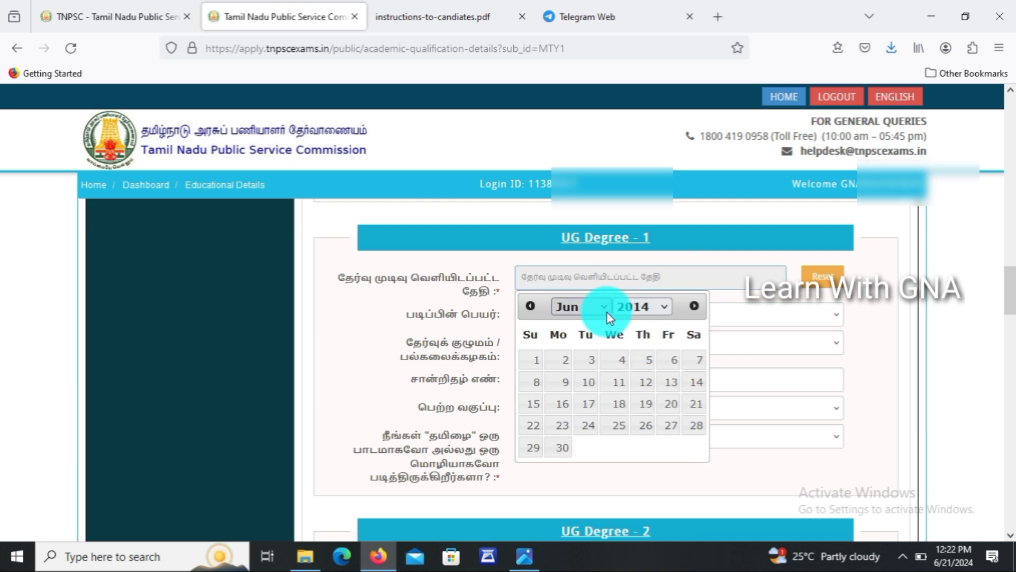
click(606, 311)
click(576, 414)
click(671, 447)
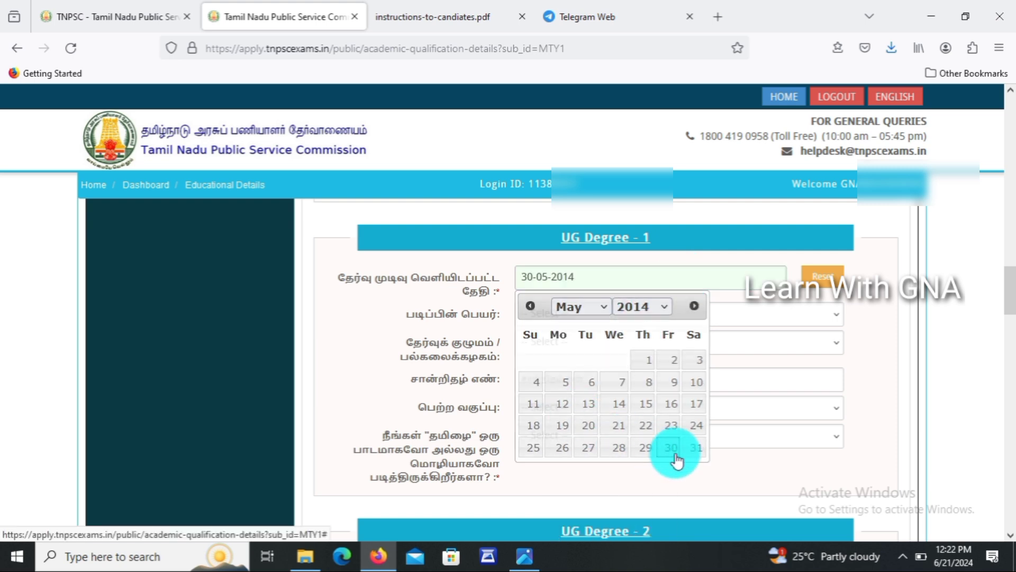
click(545, 318)
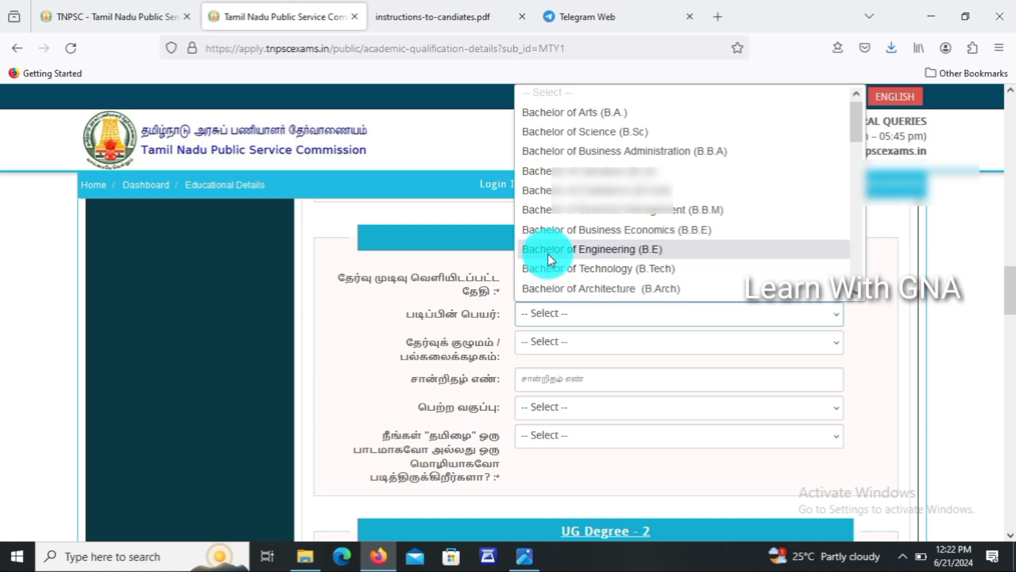
click(548, 249)
Choose Mechanical Engineering as the main subject and mark it a Prescribed Qualification.
click(548, 344)
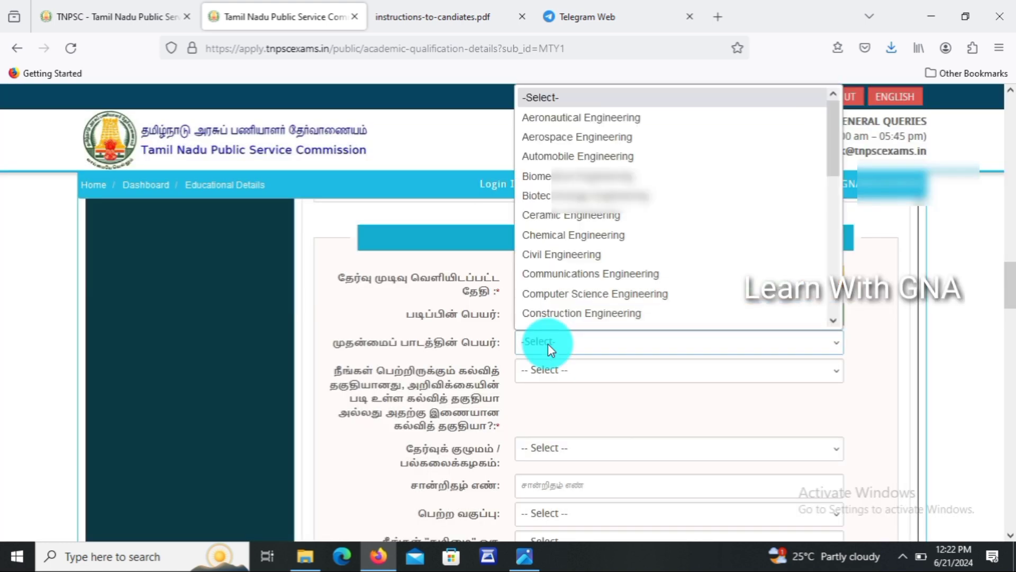
key(m)
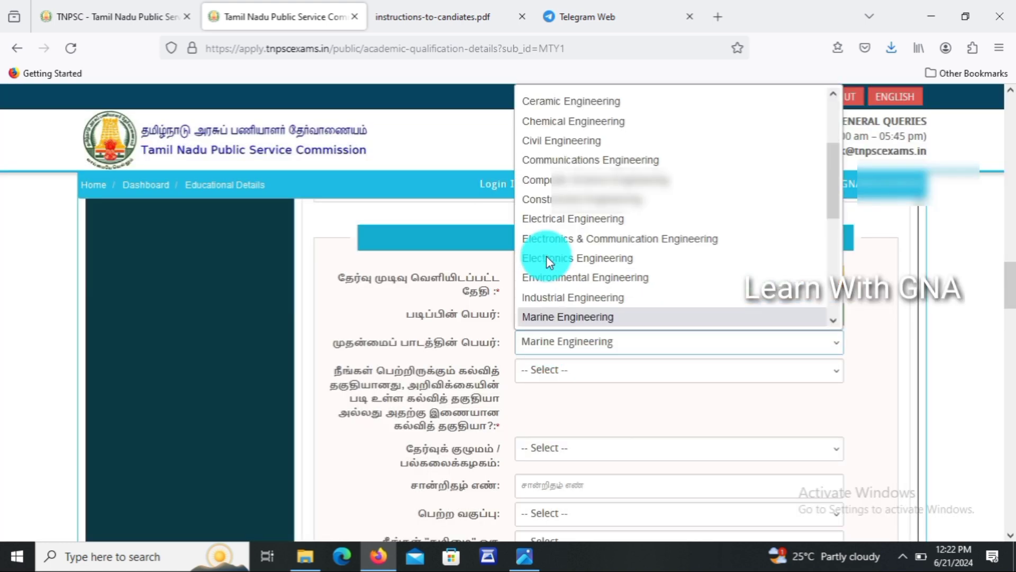
key(Down)
key(Return)
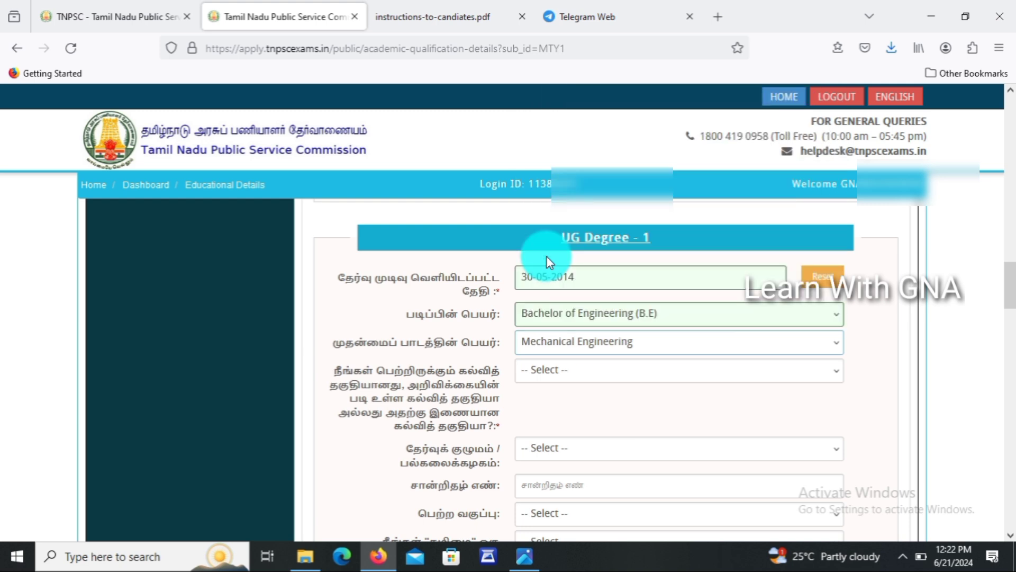
click(548, 371)
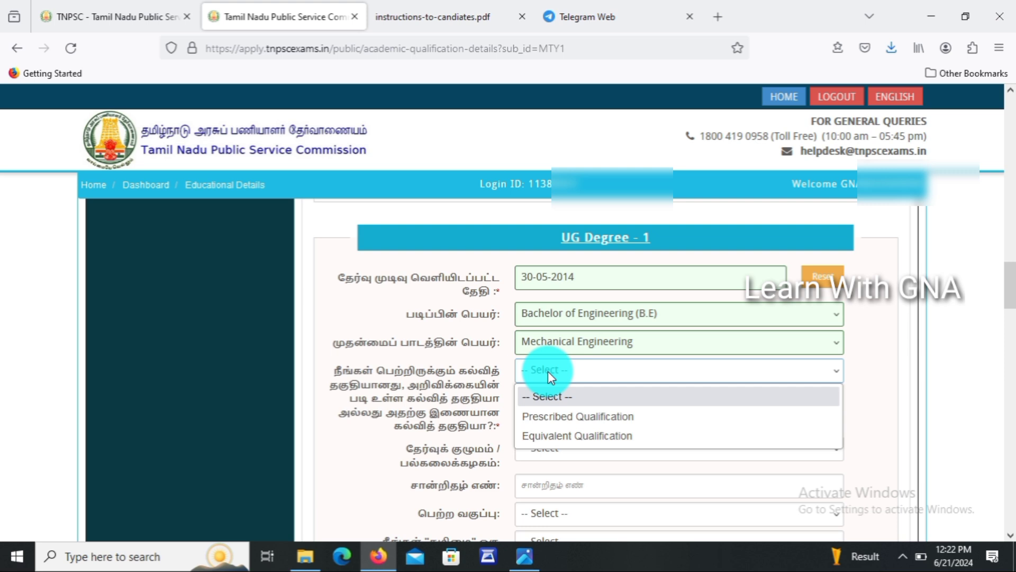
click(560, 417)
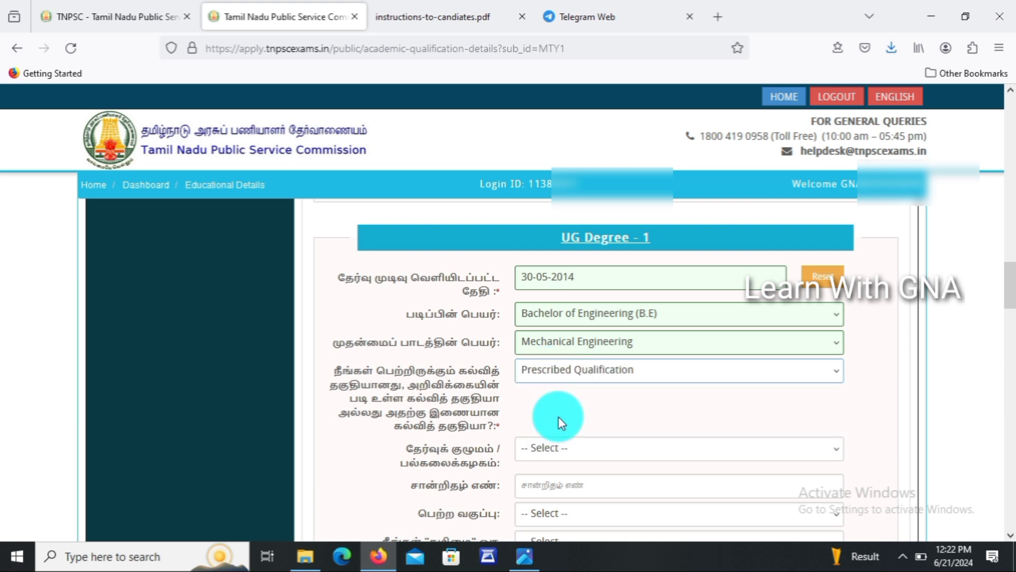
drag(1007, 290, 1010, 313)
Select Anna University, enter the certificate number, choose First Class, and answer No to Tamil.
click(681, 247)
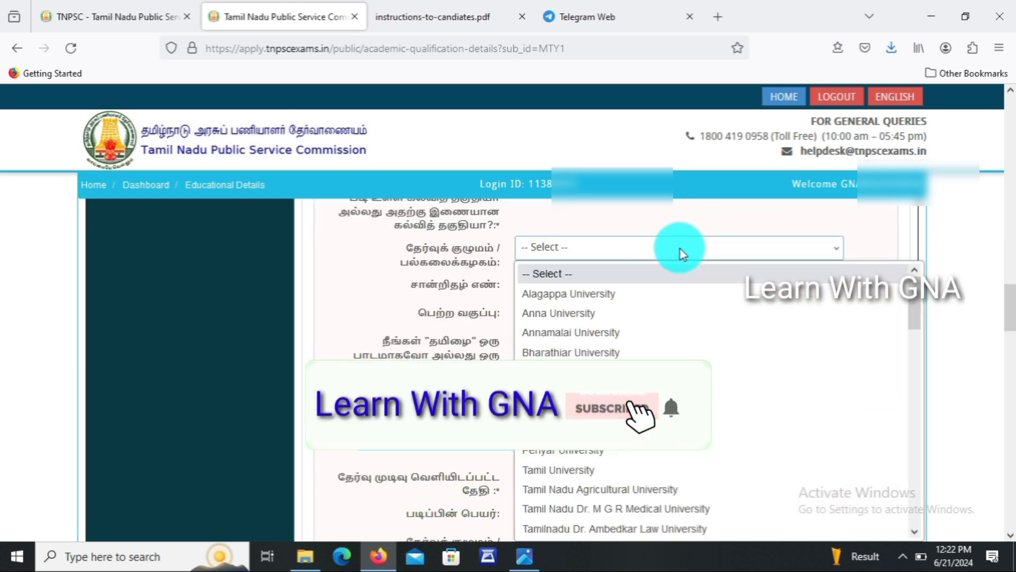
click(606, 313)
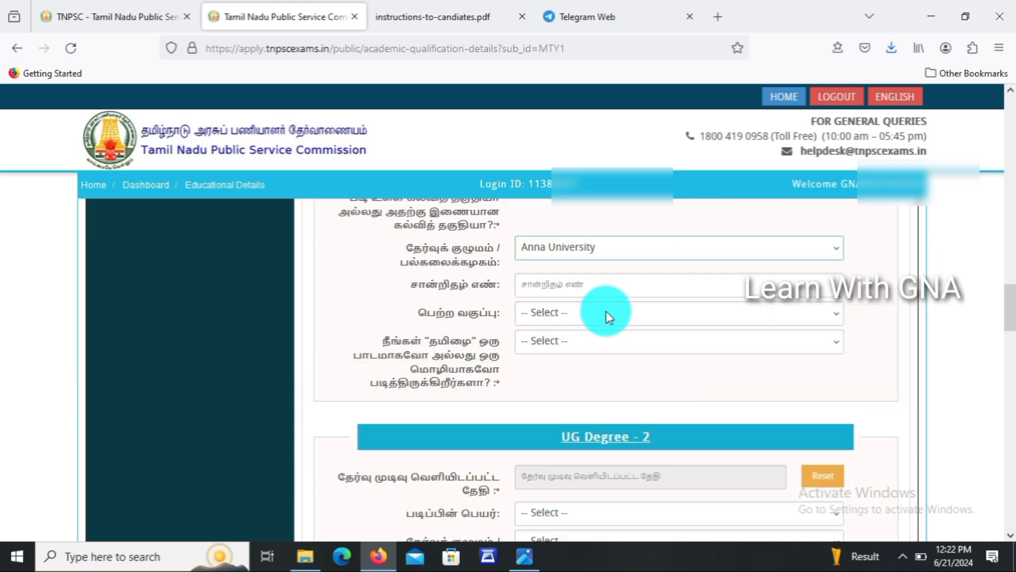
click(593, 287)
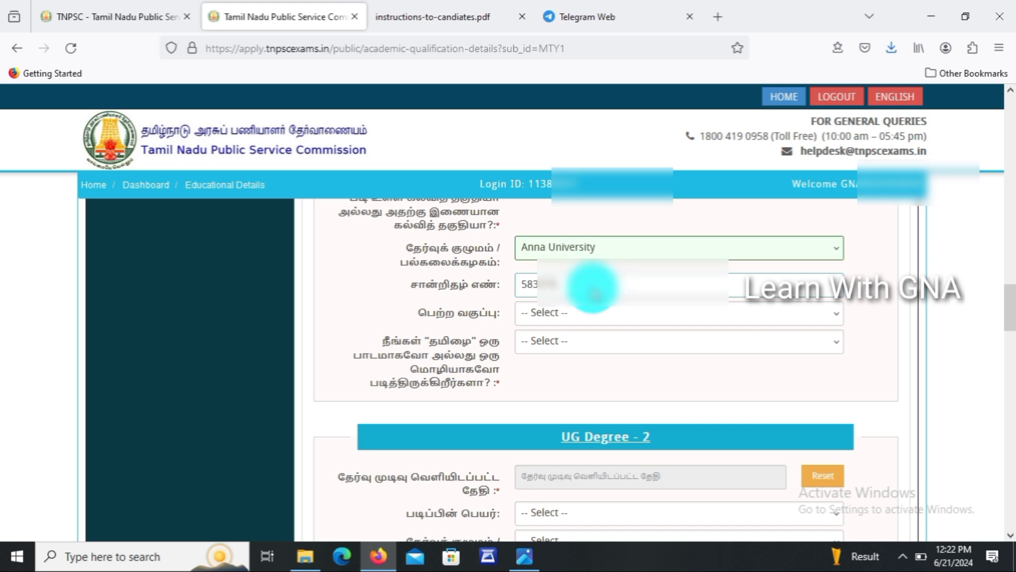
click(551, 309)
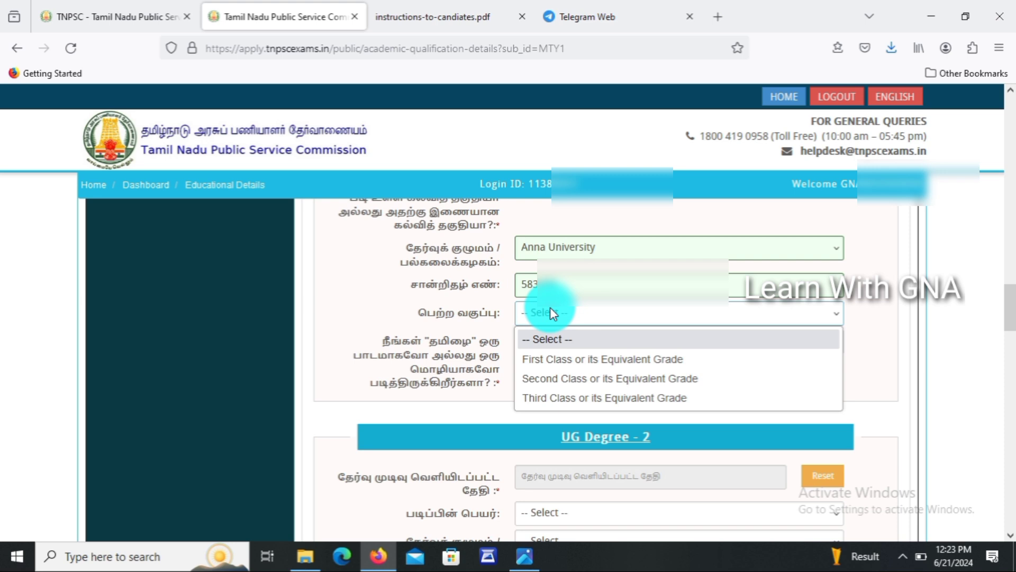
click(550, 359)
click(560, 342)
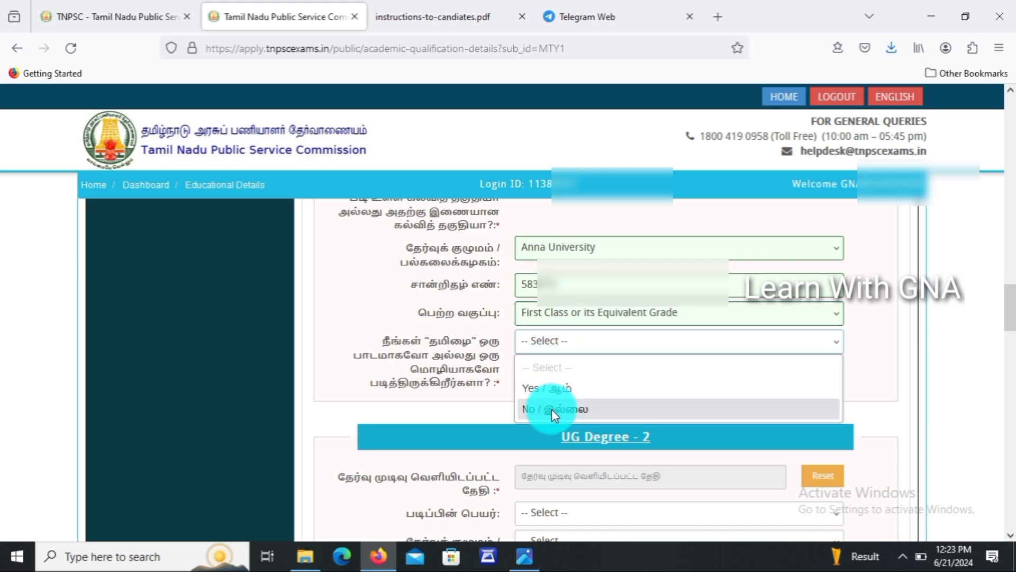
click(551, 410)
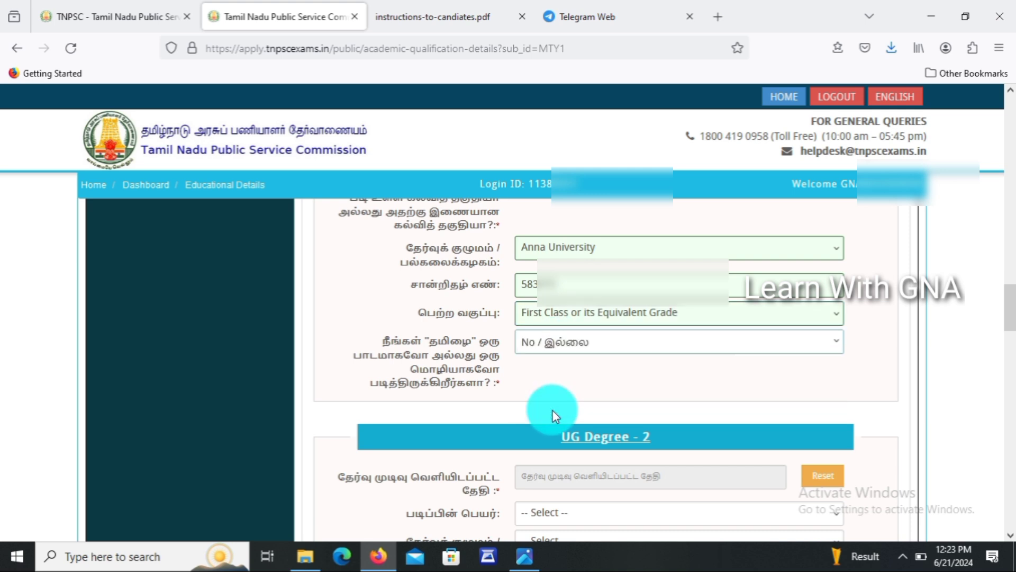
drag(1010, 315, 1015, 335)
Set UG Degree 2 to B.A. History from Alagappa University, dated 21-04-2022.
click(593, 290)
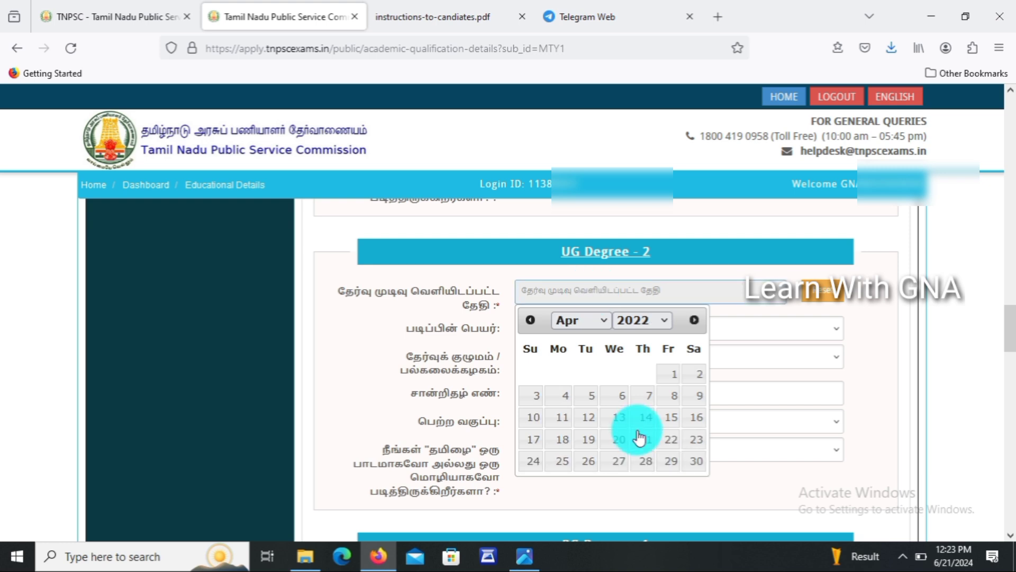
click(643, 439)
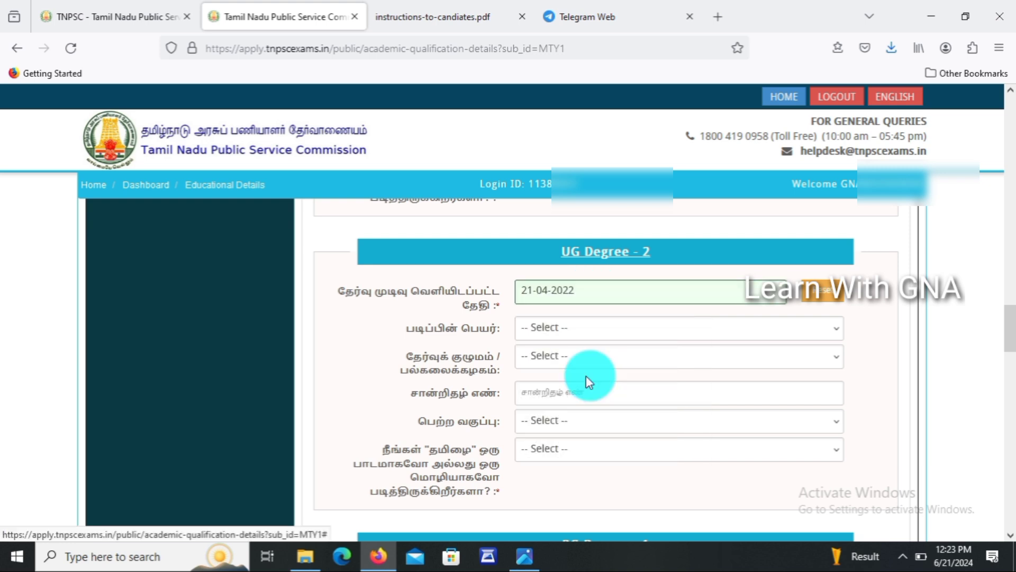
click(577, 328)
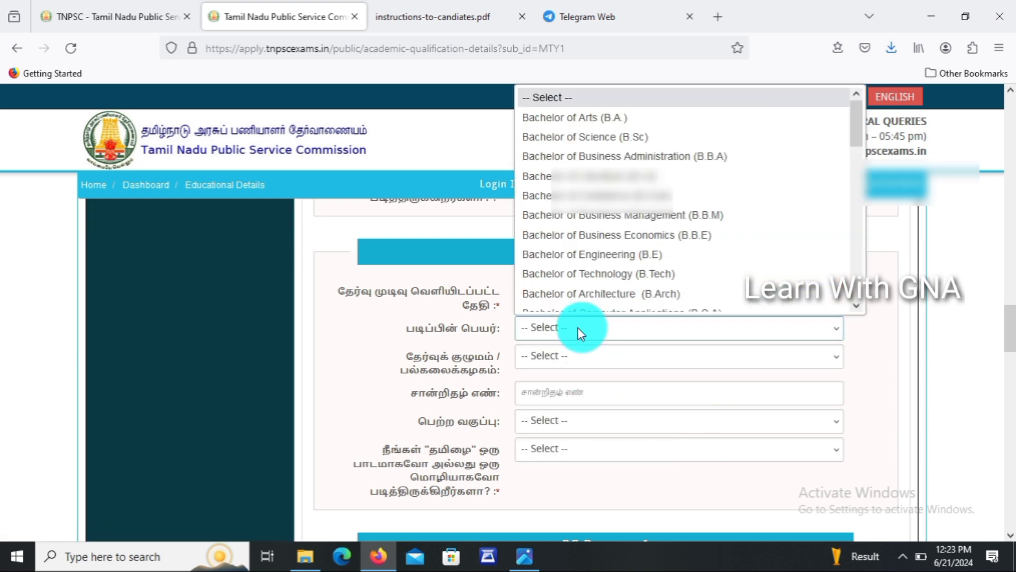
click(557, 116)
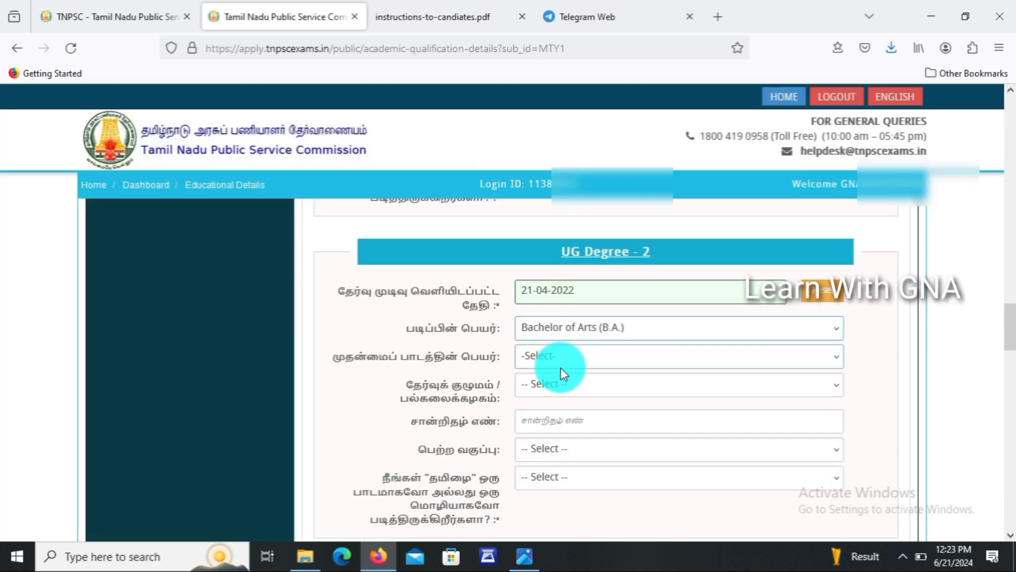
click(561, 367)
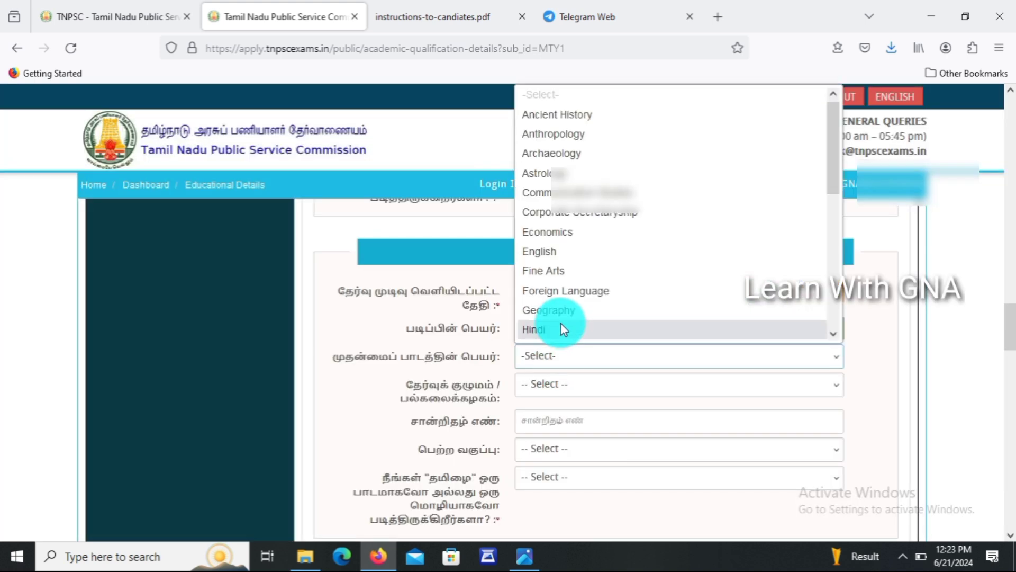
key(Down)
key(Down)
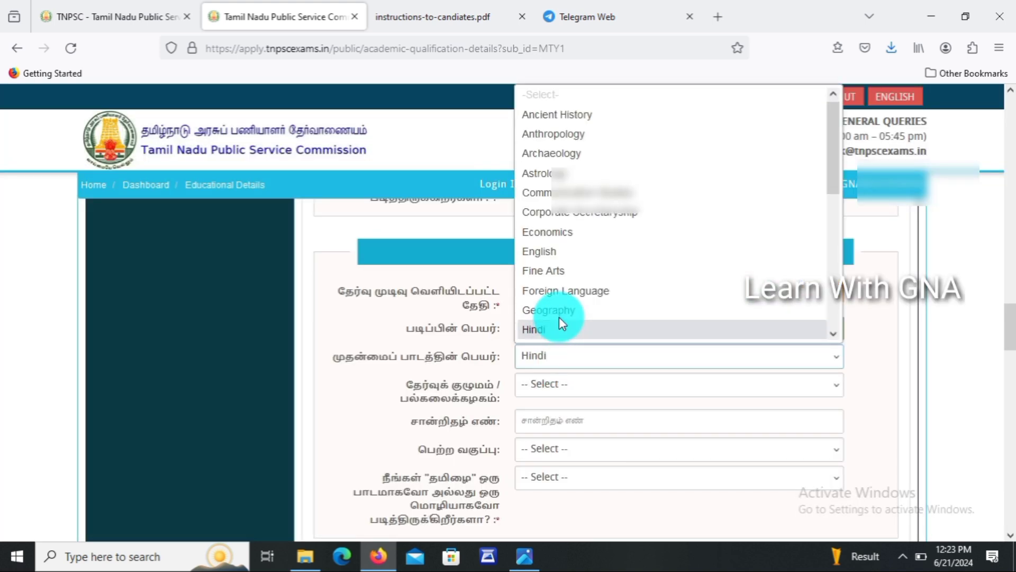
key(Return)
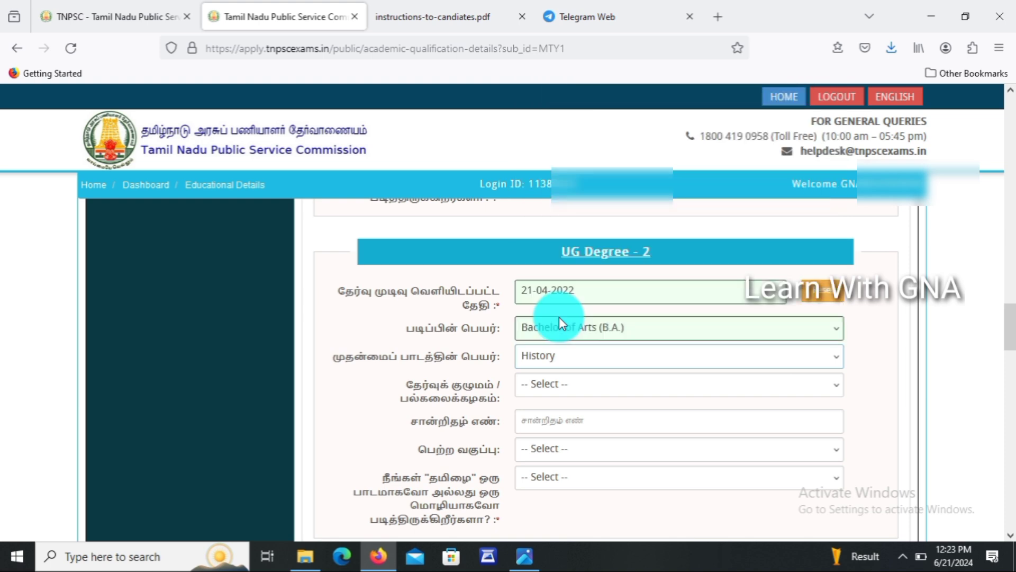
click(561, 391)
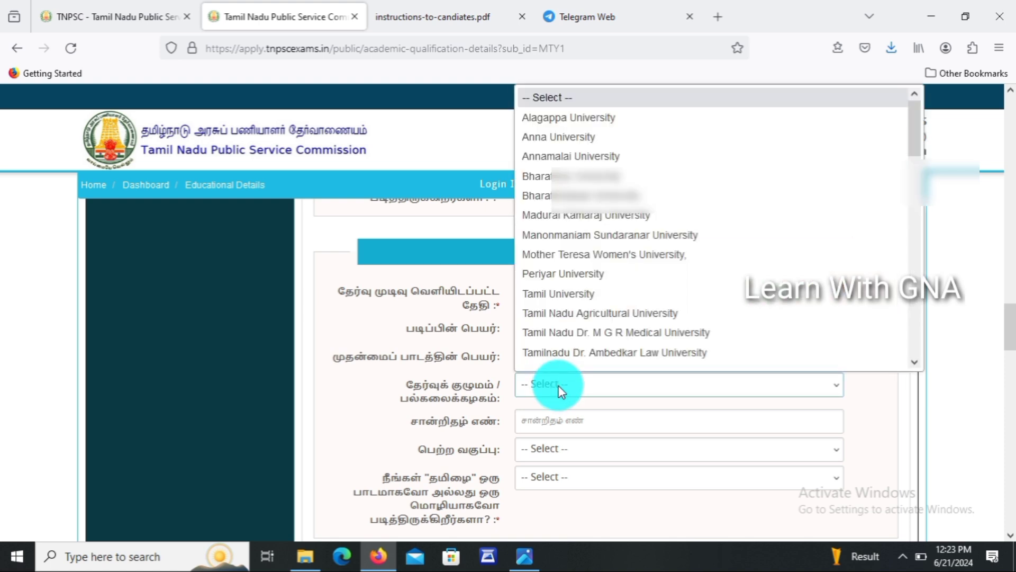
click(579, 117)
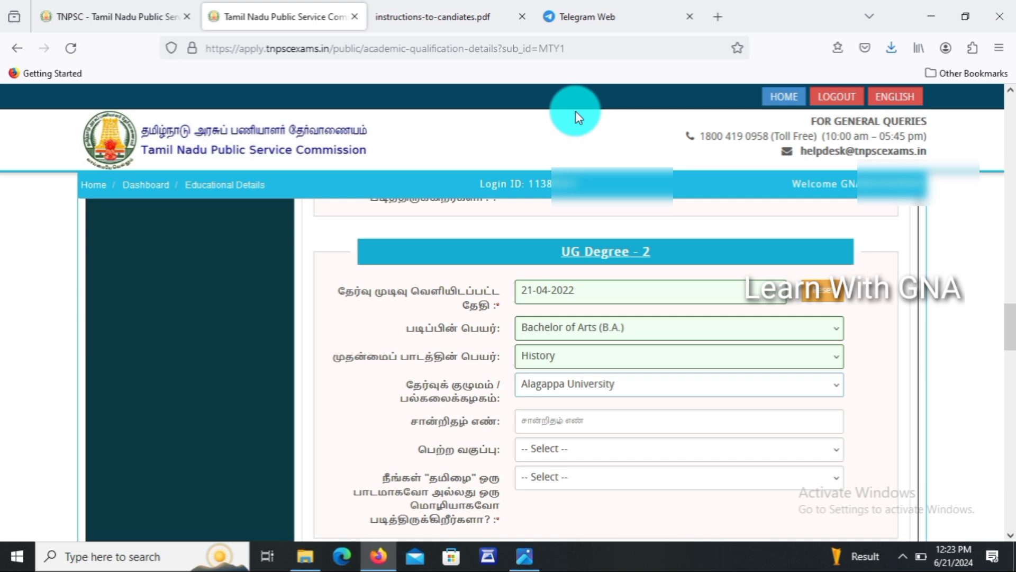
Fill the second degree's certificate number, First Class grade, and Yes for studying Tamil.
click(550, 421)
click(547, 449)
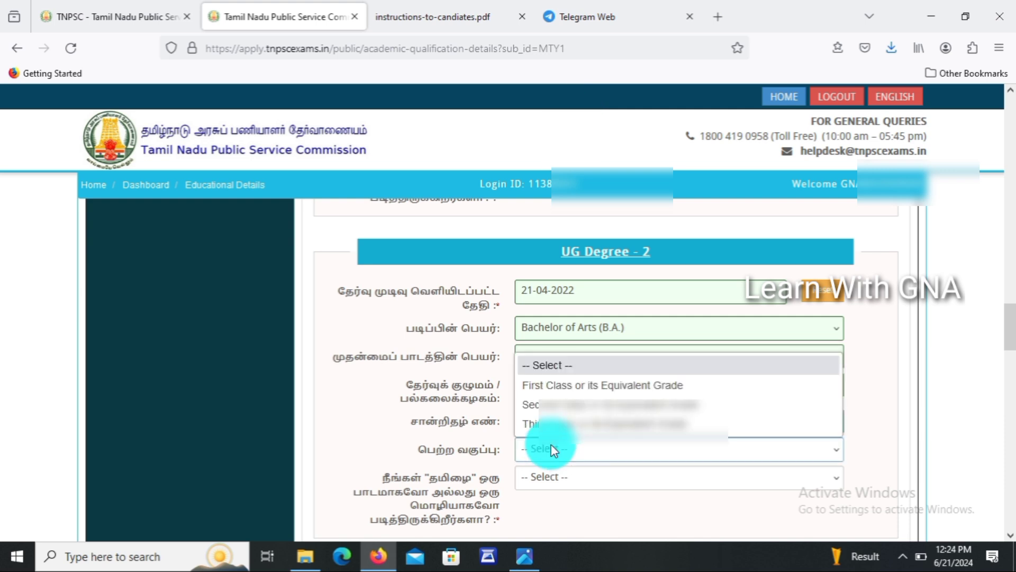
click(561, 385)
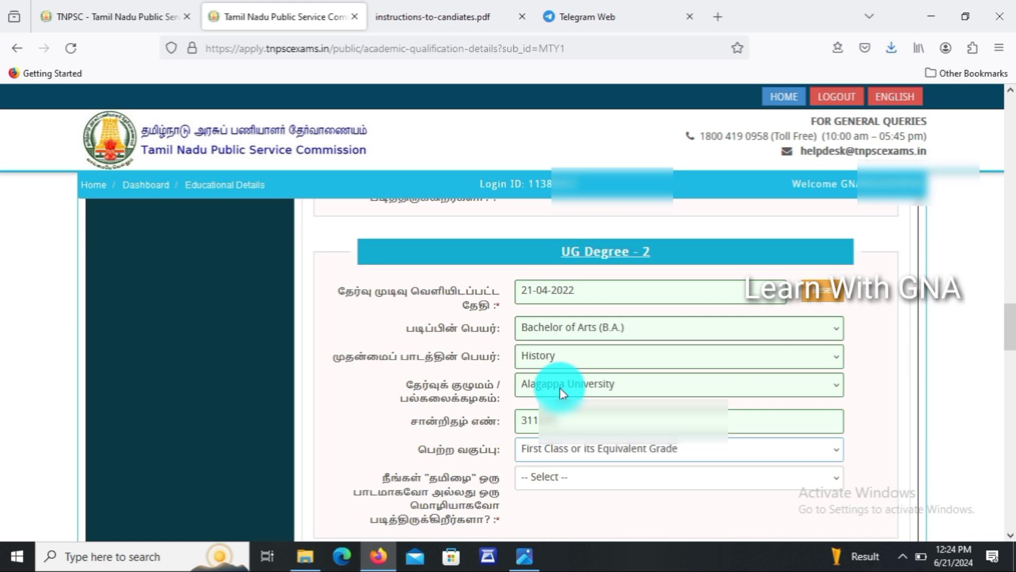
click(554, 476)
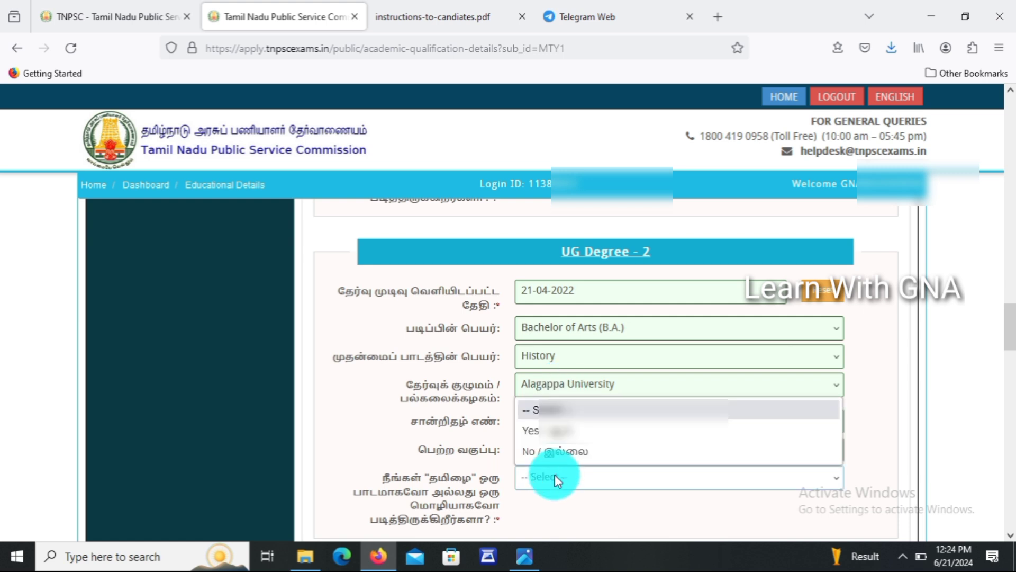
click(562, 432)
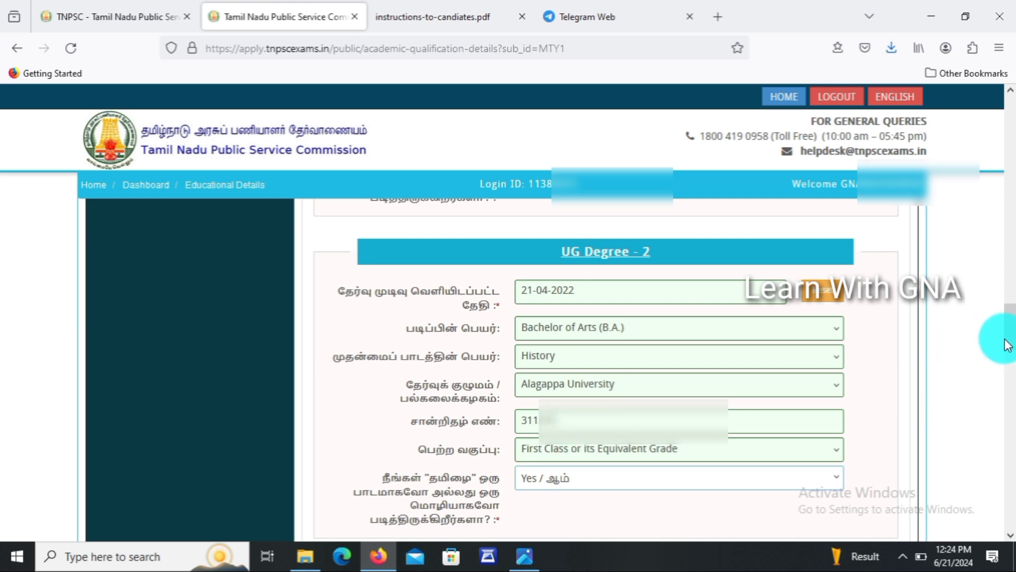
drag(1007, 345, 1012, 413)
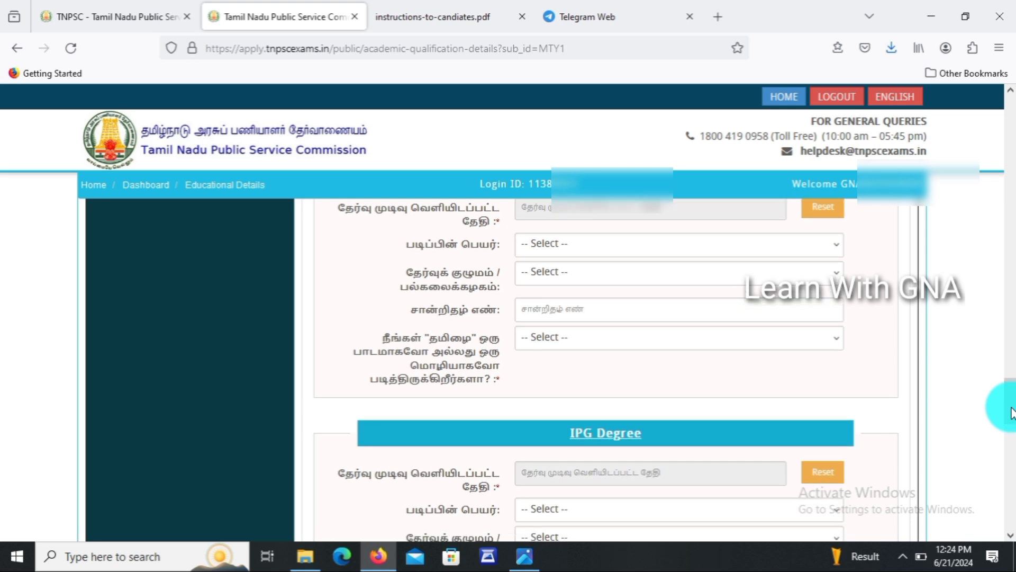
Answer No to co-operative training, accept the declaration, save and confirm the academic details.
drag(1012, 413, 1010, 514)
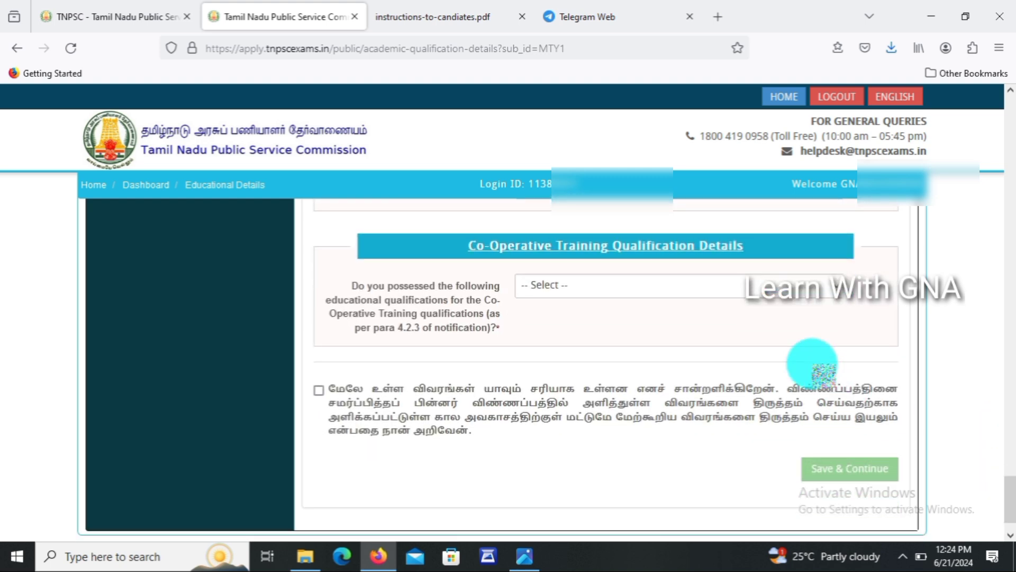
click(778, 292)
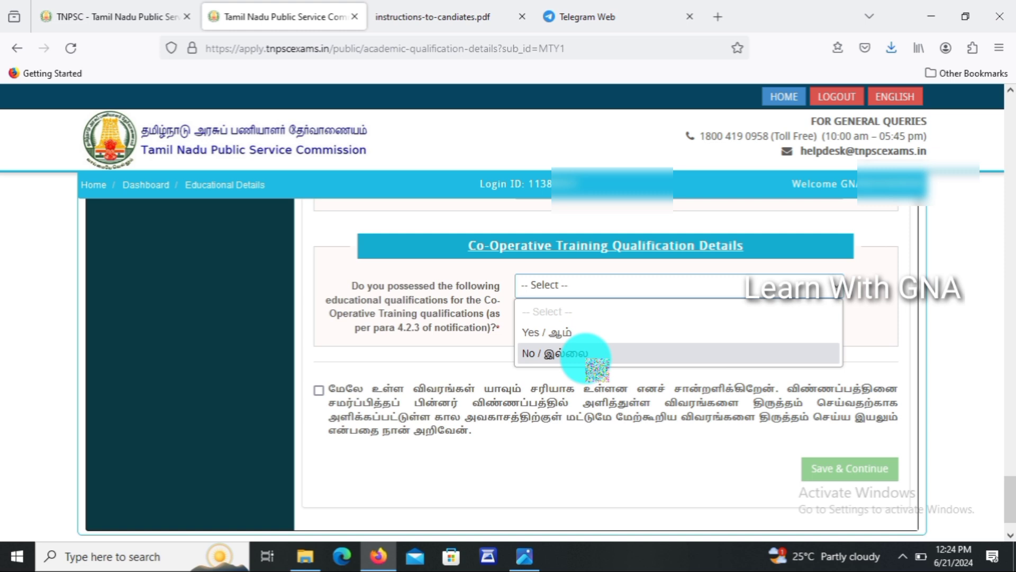
click(588, 355)
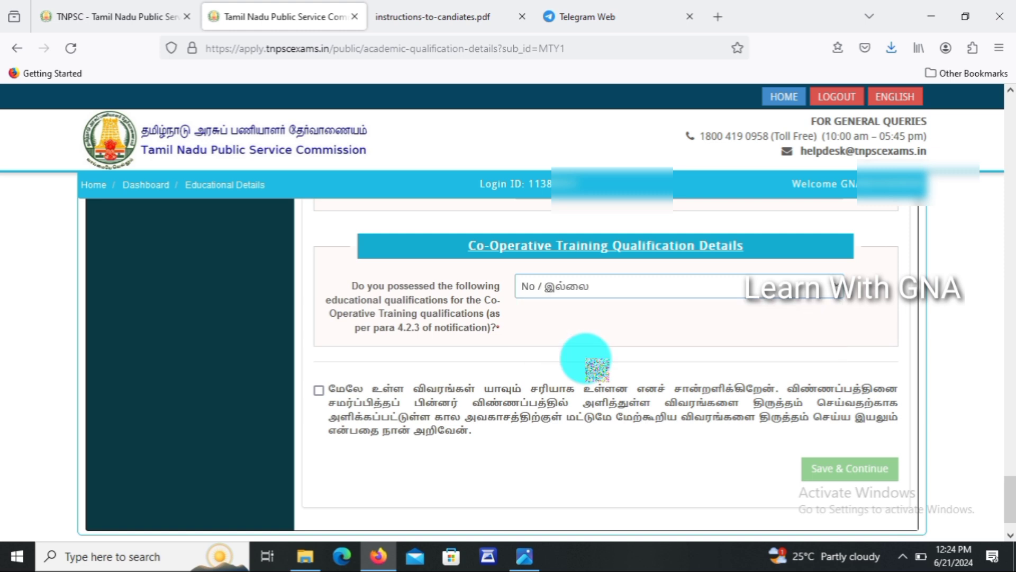
click(320, 391)
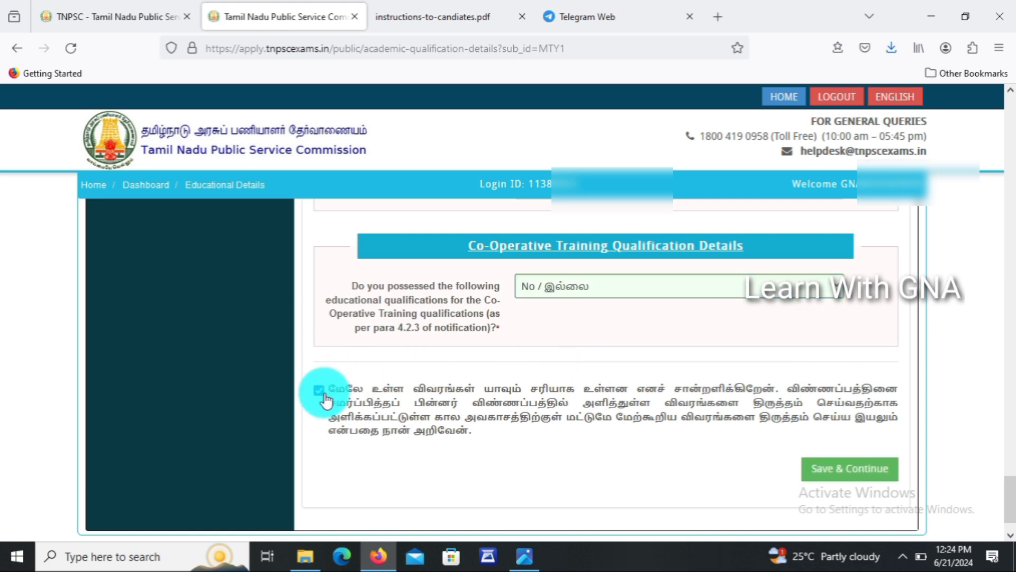
click(846, 461)
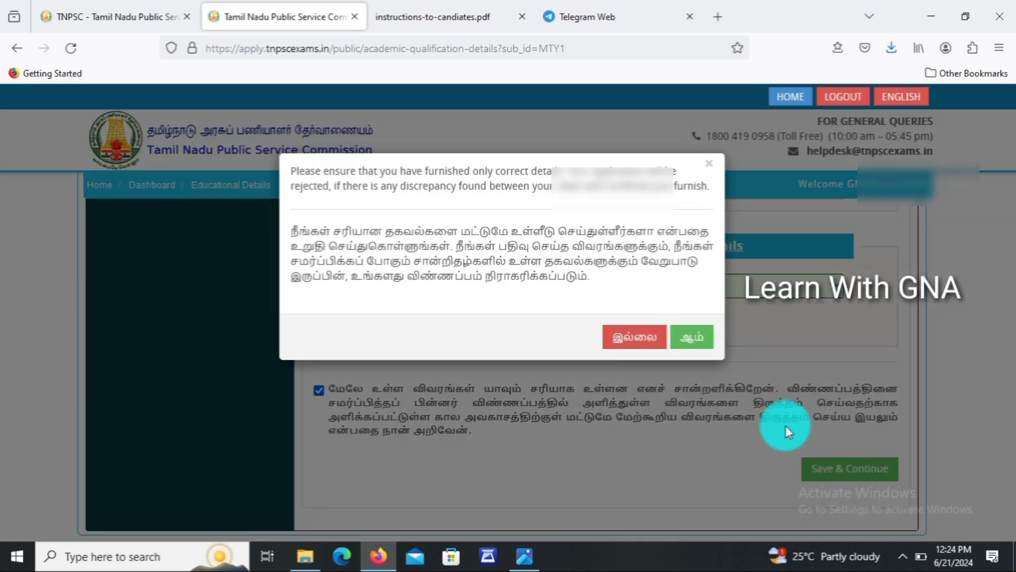
click(694, 339)
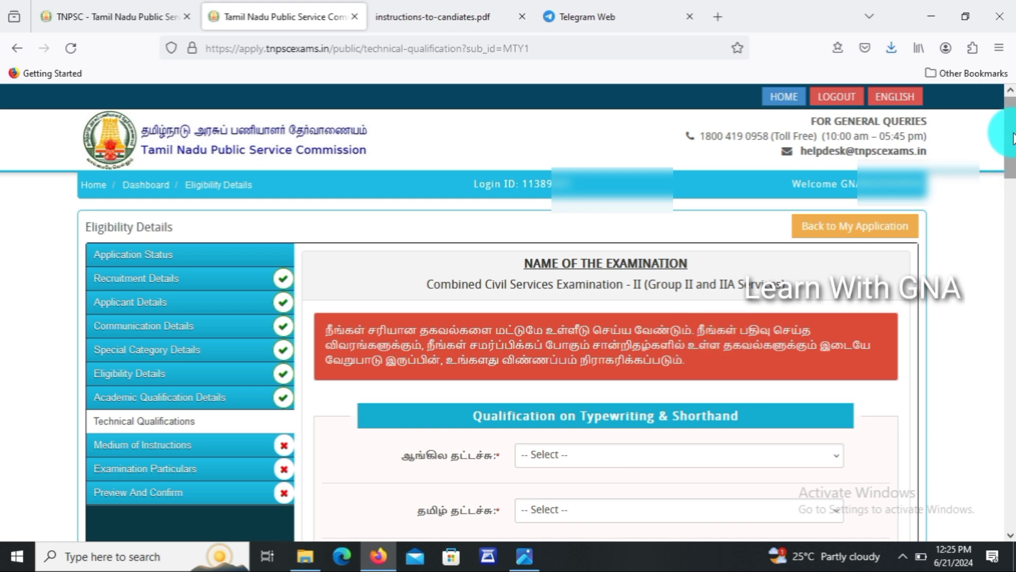
Record English typewriting as Yes, Higher/Senior Grade, certificate number 02, dated 26-04-2019.
drag(1013, 135, 1012, 169)
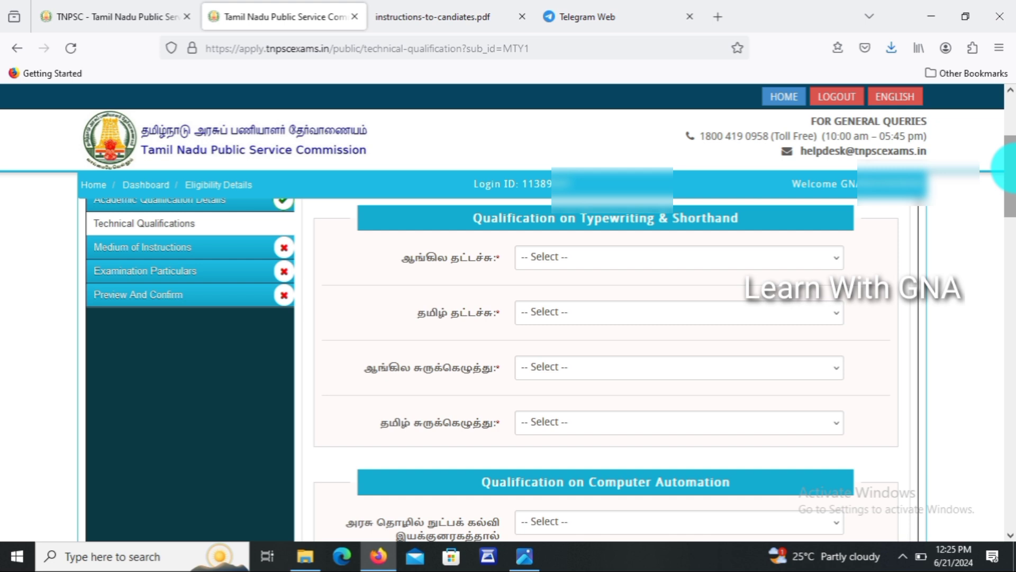
click(604, 260)
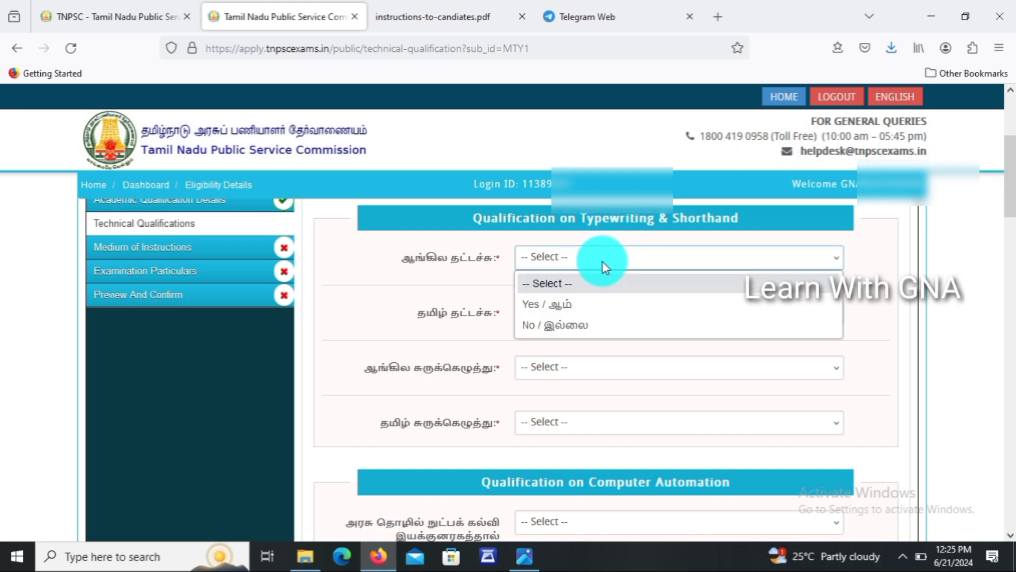
click(590, 305)
click(584, 281)
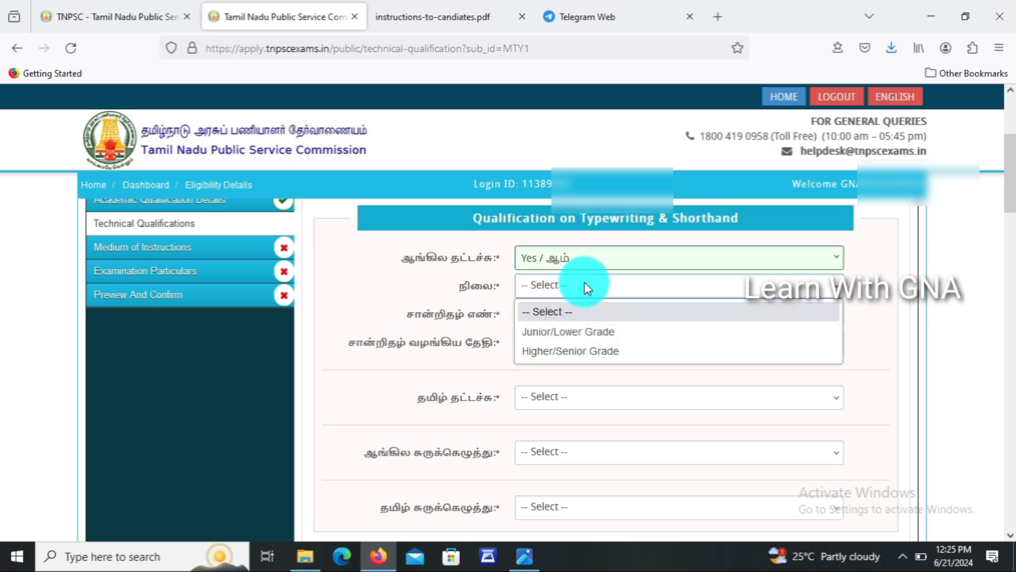
click(564, 352)
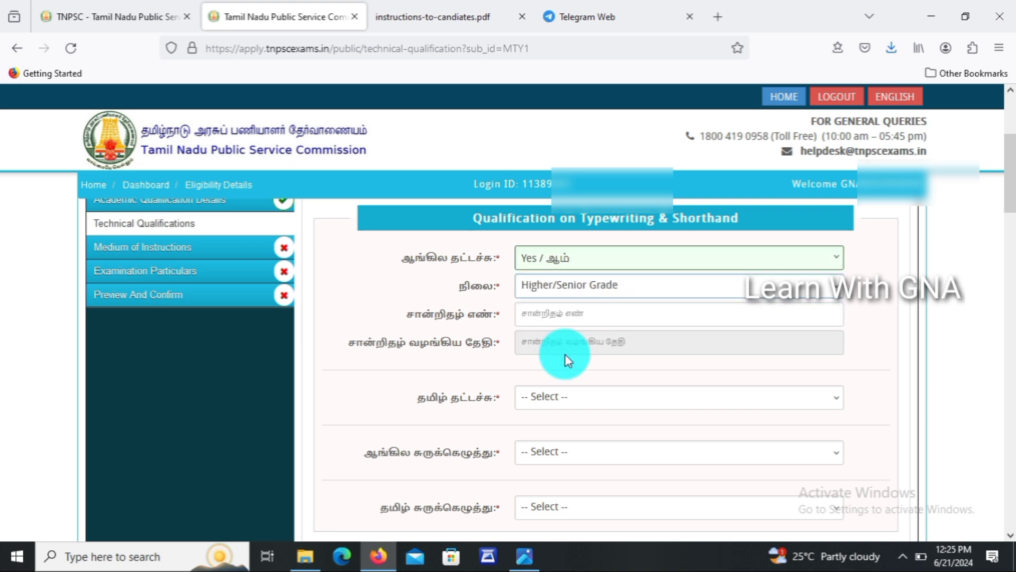
click(560, 307)
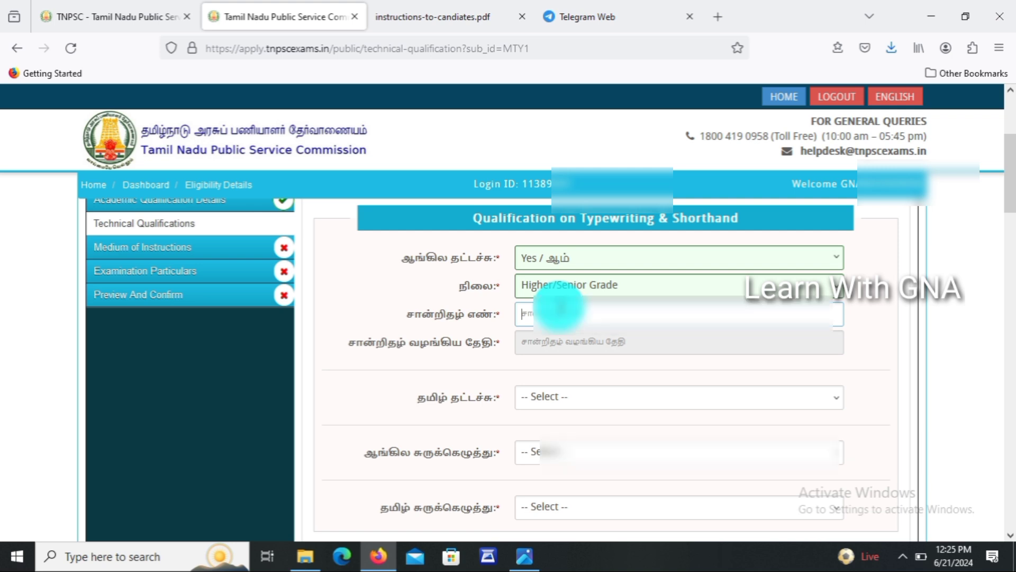
text(02)
click(536, 344)
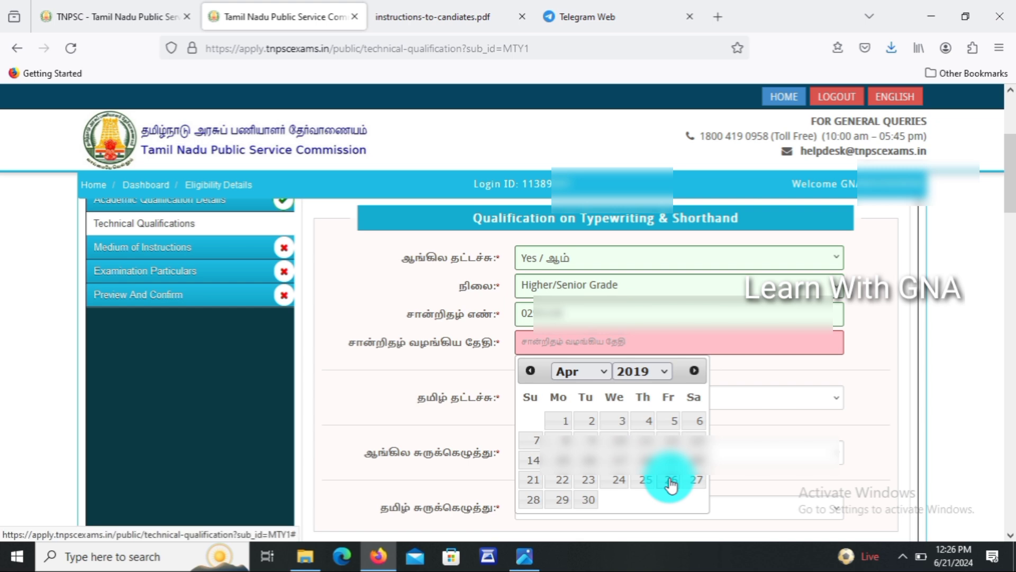
click(669, 484)
Record Tamil typewriting as Yes, Higher/Senior Grade, with a PC/ certificate number and its date.
click(573, 403)
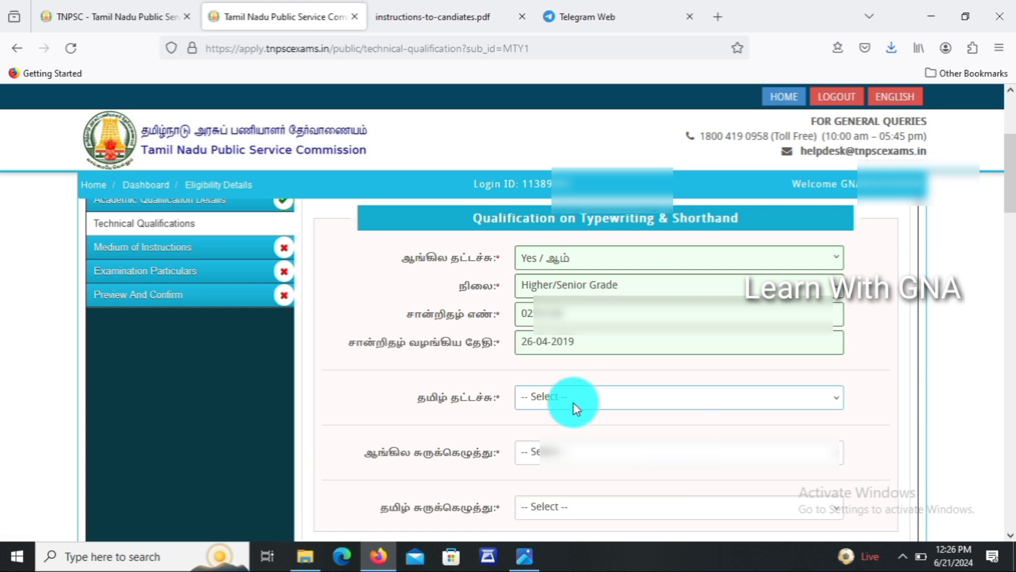
click(574, 395)
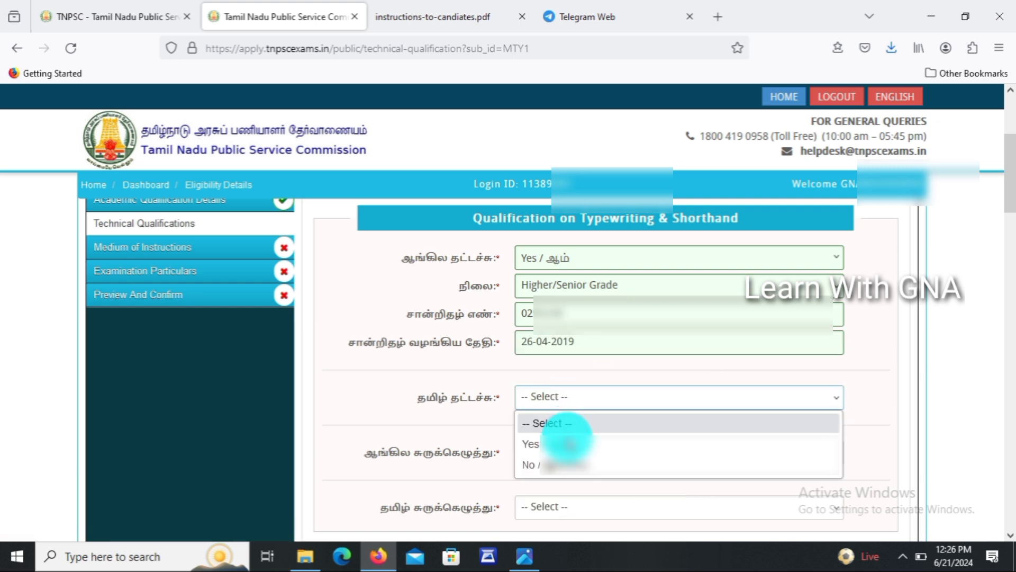
click(568, 444)
click(567, 423)
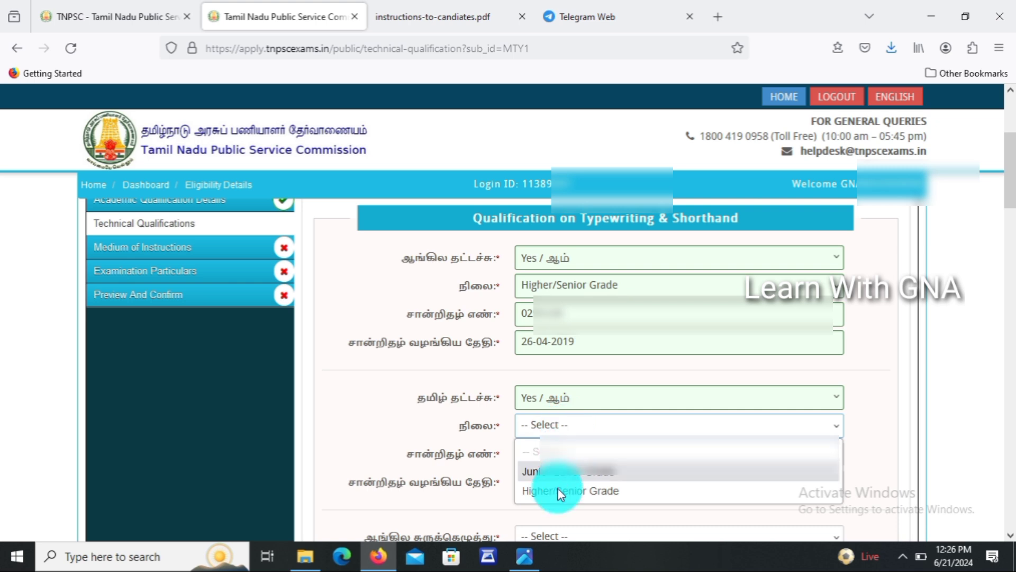
click(558, 490)
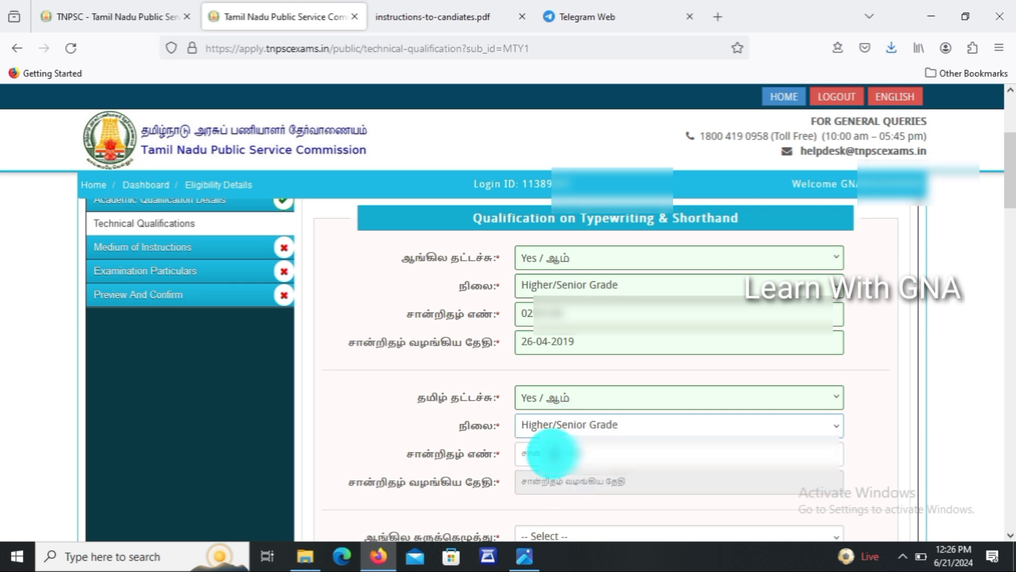
click(553, 454)
text(PC/)
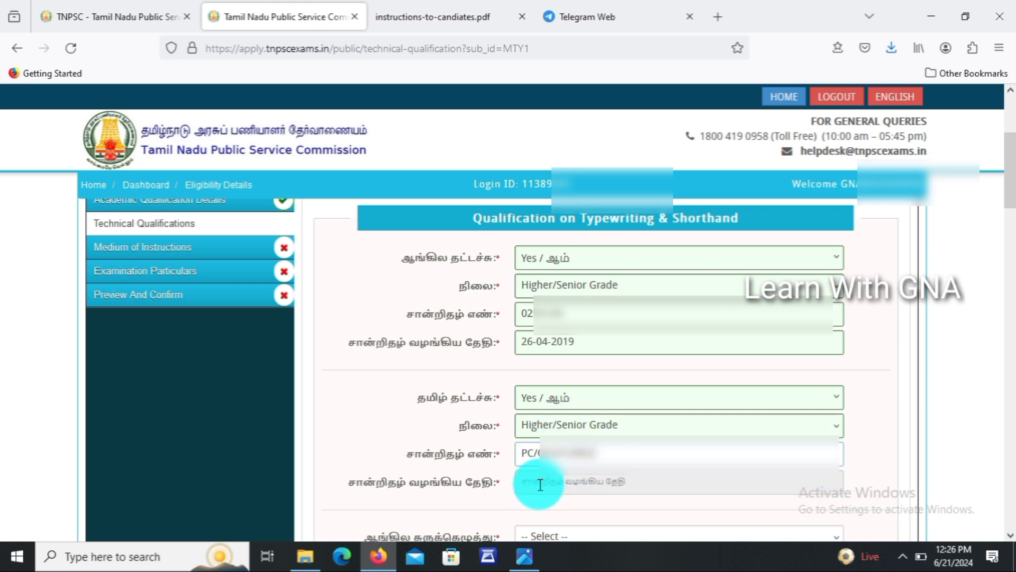
click(540, 483)
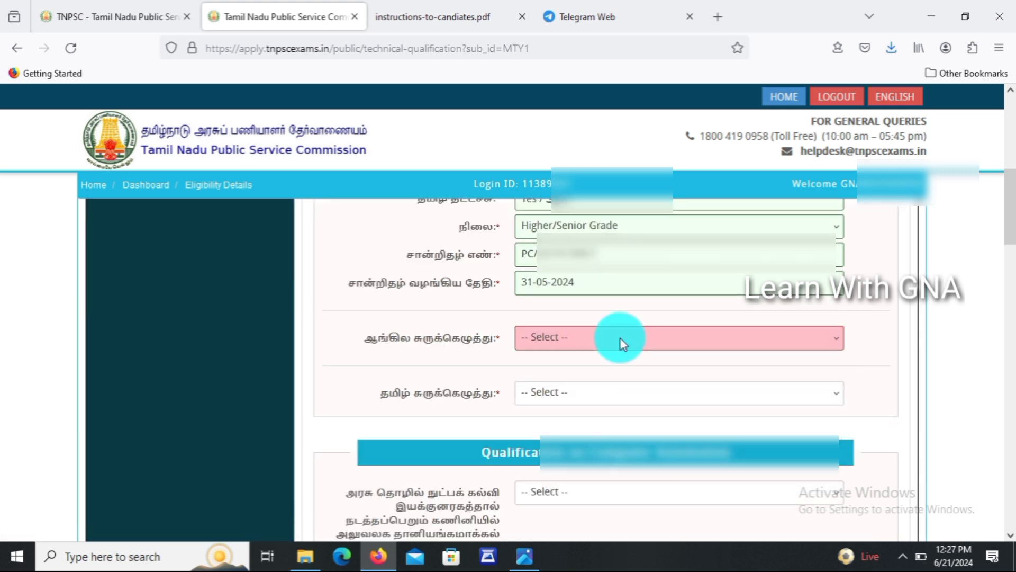
Answer No for both English and Tamil shorthand.
click(621, 339)
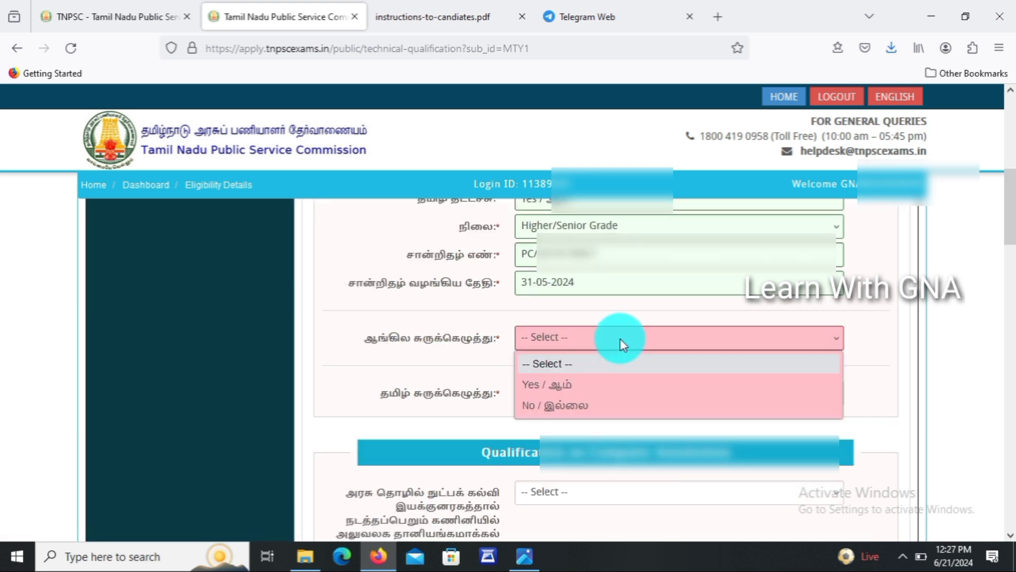
click(580, 412)
click(577, 395)
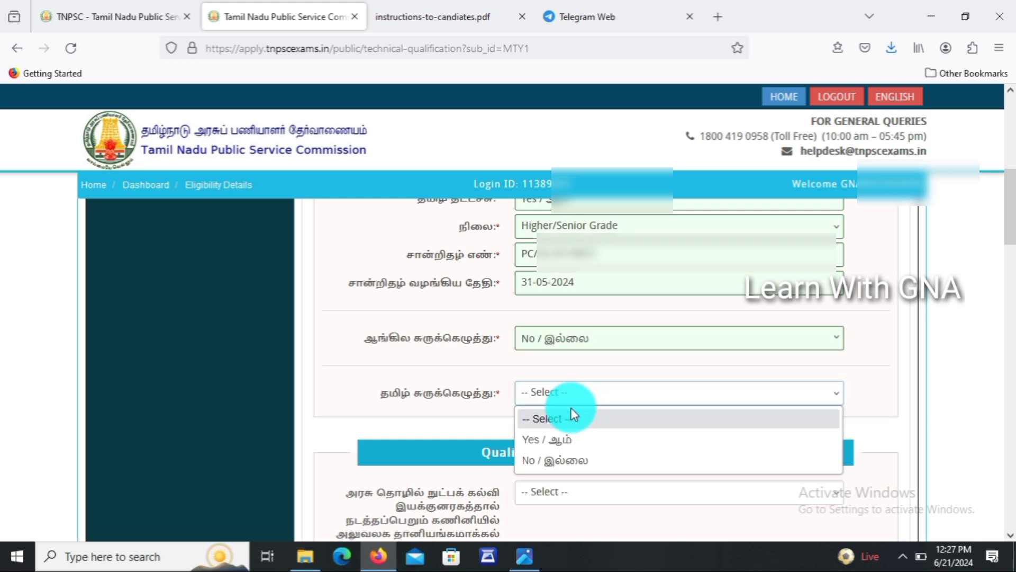
click(567, 464)
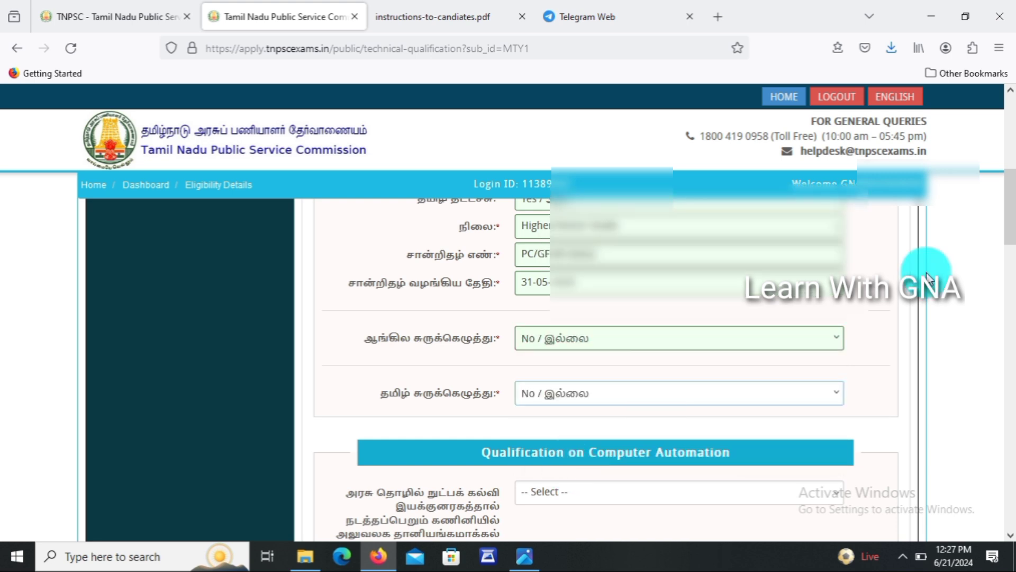
drag(1011, 209, 1012, 253)
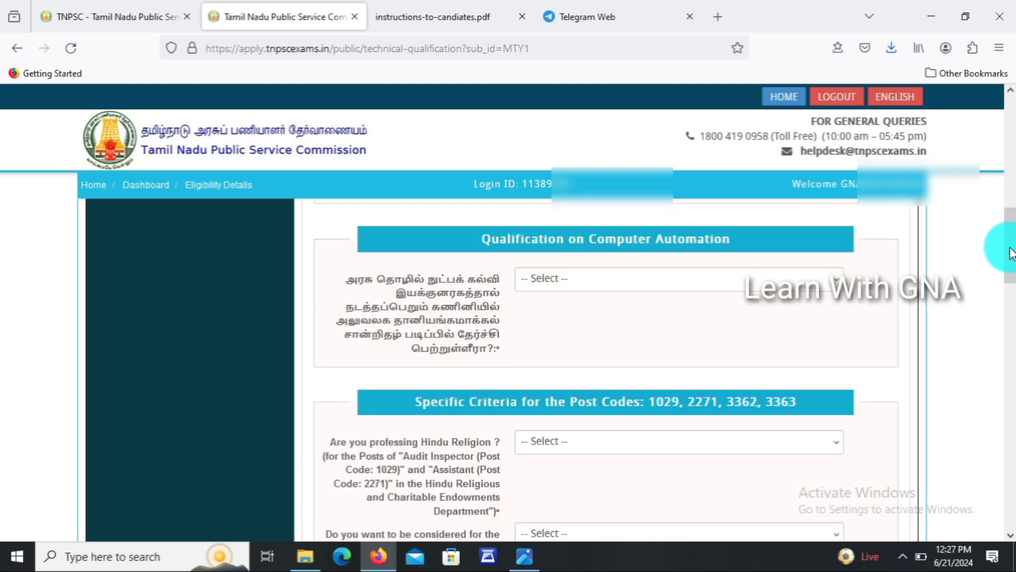
Answer Yes to the computer automation certificate and look through its course and certificate fields.
click(660, 281)
click(606, 324)
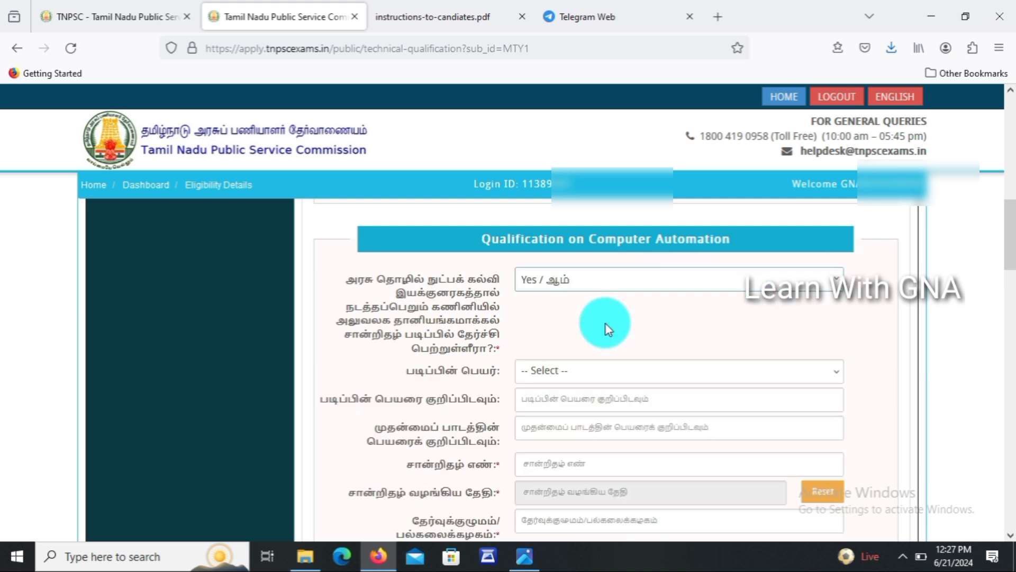
click(567, 370)
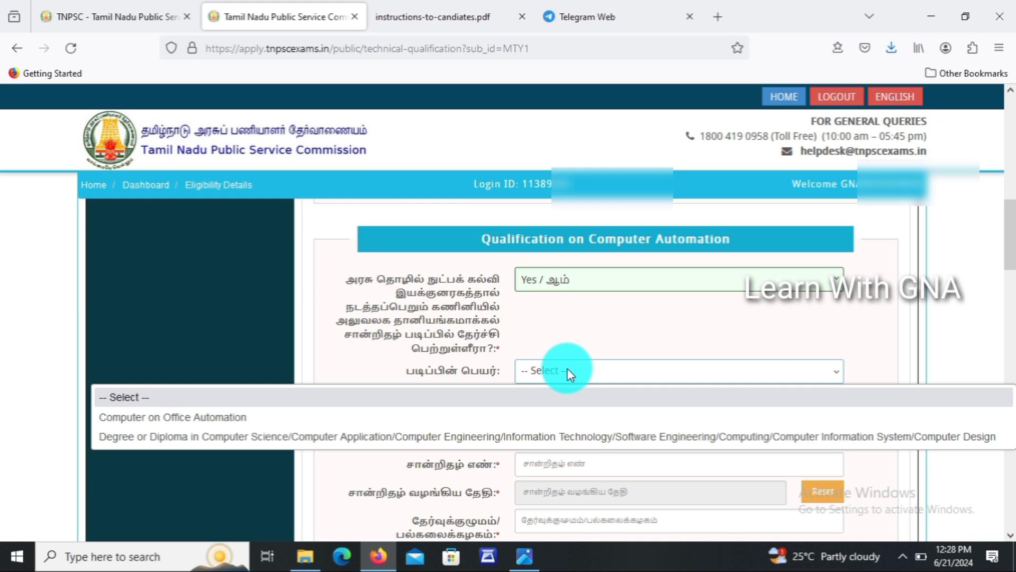
click(578, 339)
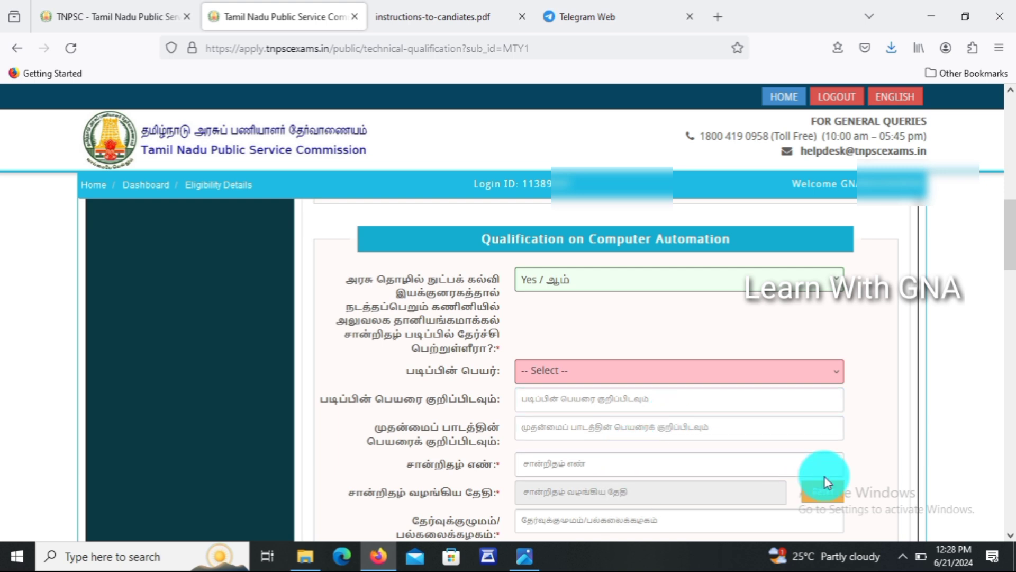
mouse_move(1012, 258)
mouse_down()
mouse_move(1012, 278)
mouse_move(1012, 253)
mouse_up()
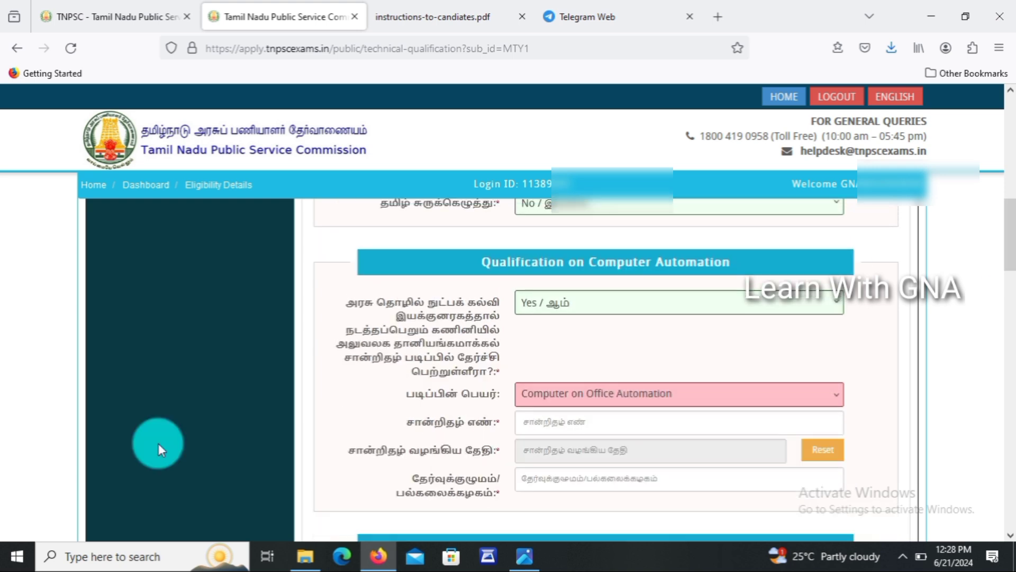
click(591, 420)
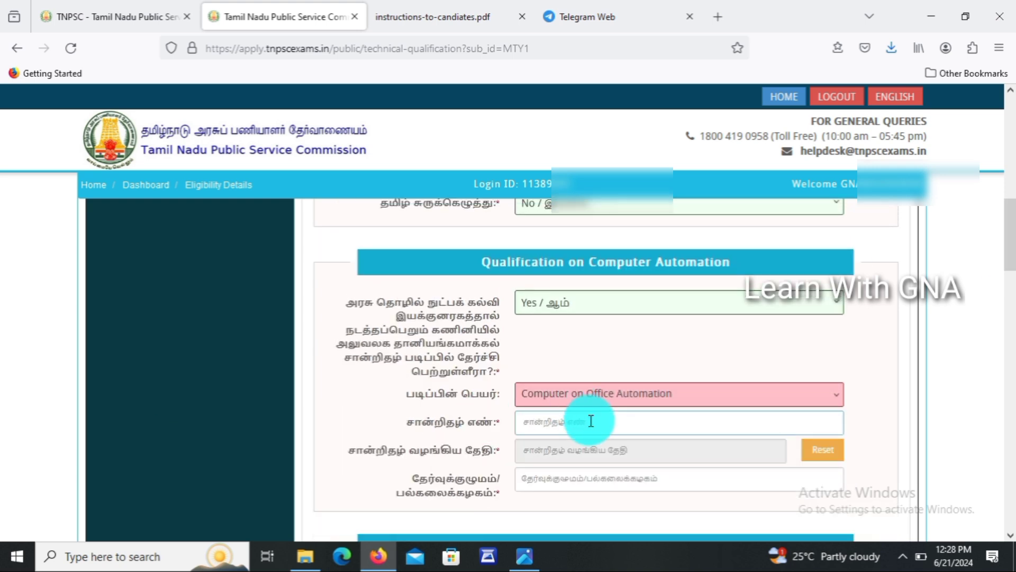
click(577, 476)
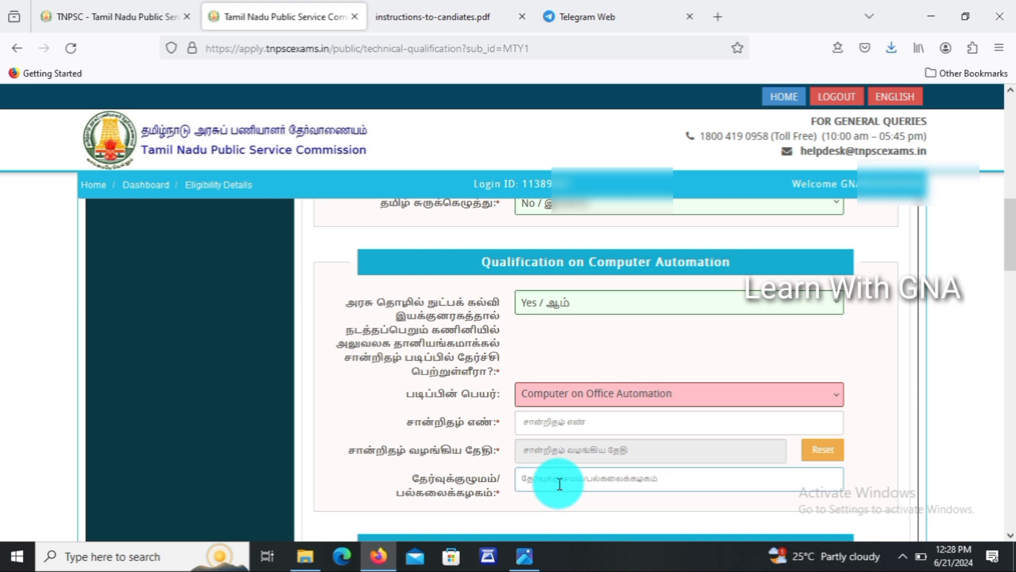
Change the computer automation qualification answer to No.
click(597, 349)
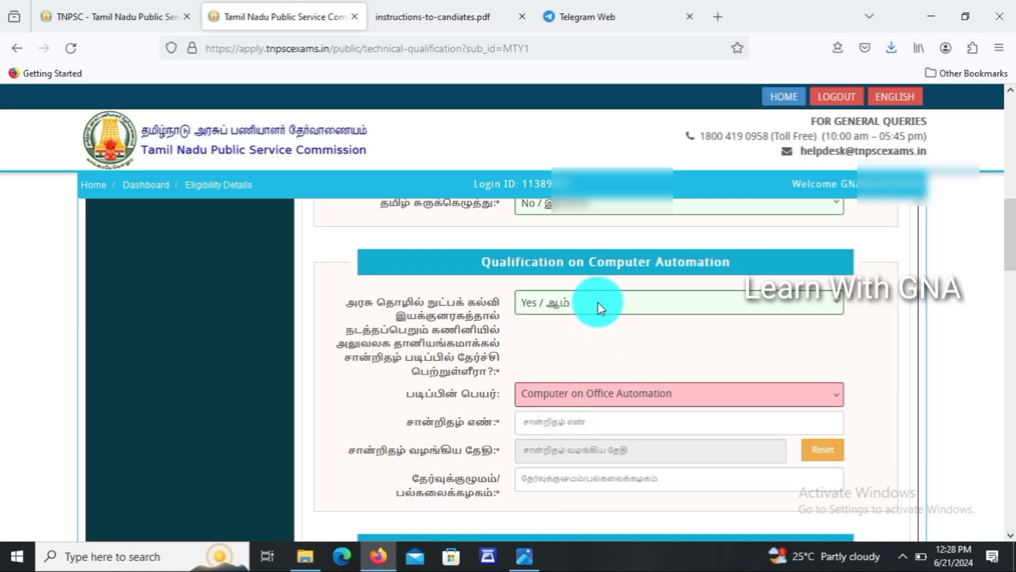
click(598, 303)
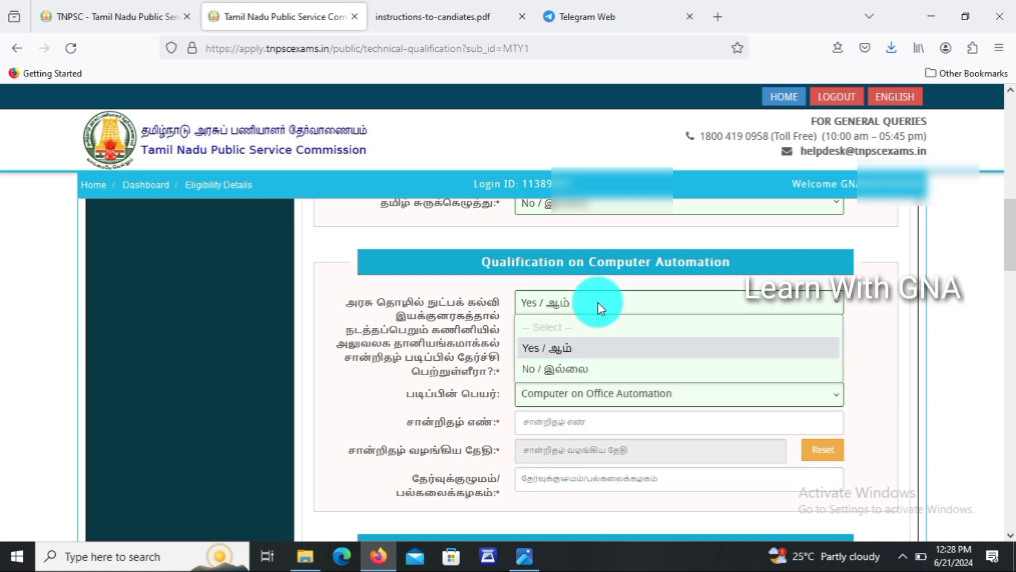
click(571, 368)
scroll(1009, 317, down, 3)
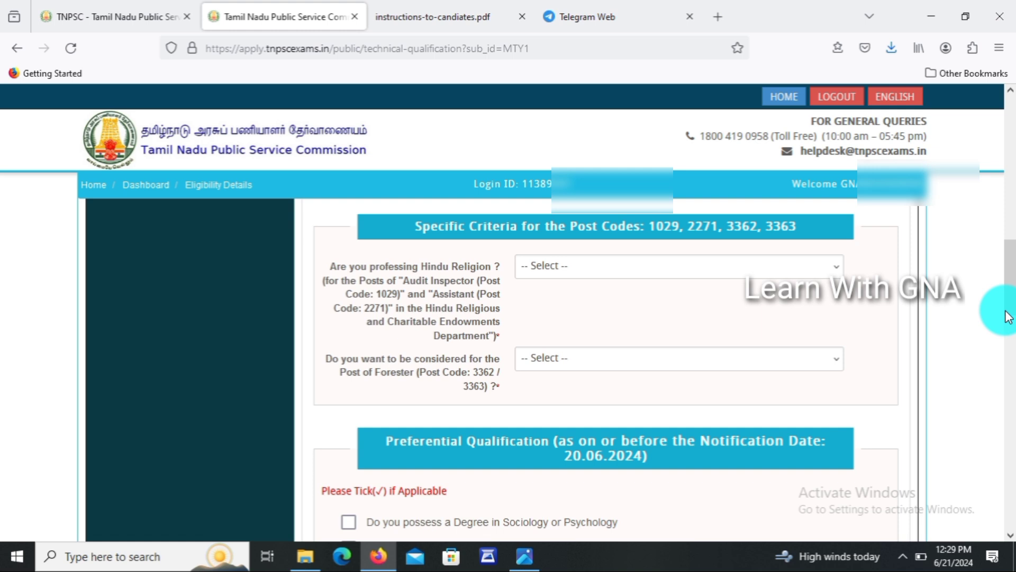
Answer Yes to professing the Hindu religion and check the Forester post choices without selecting.
click(640, 275)
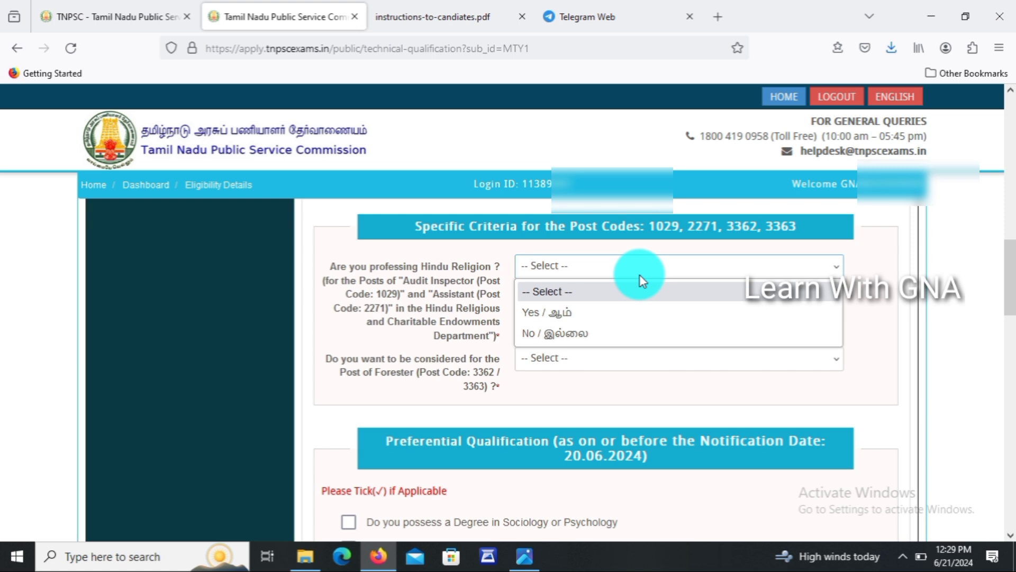
click(563, 310)
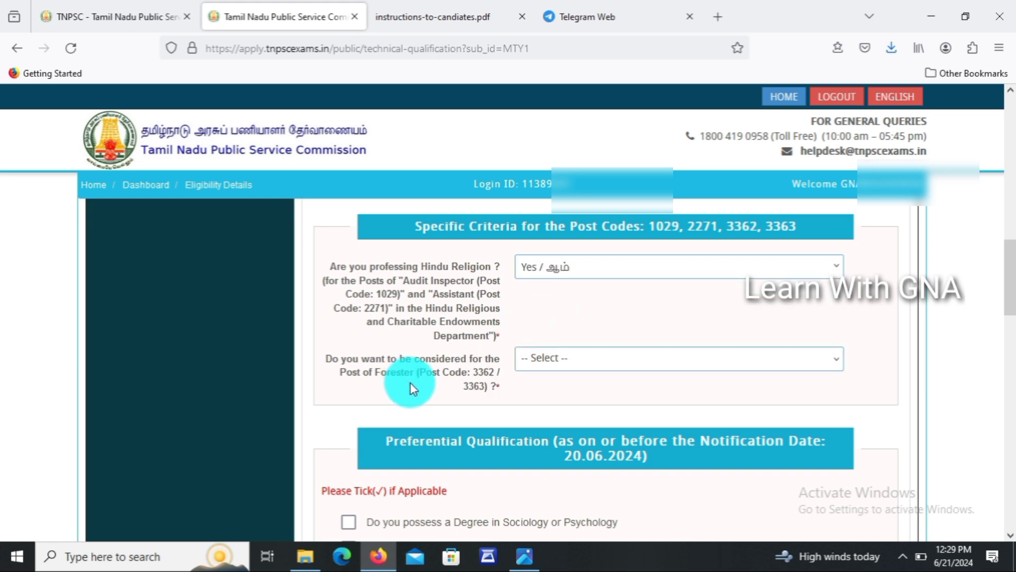
click(561, 357)
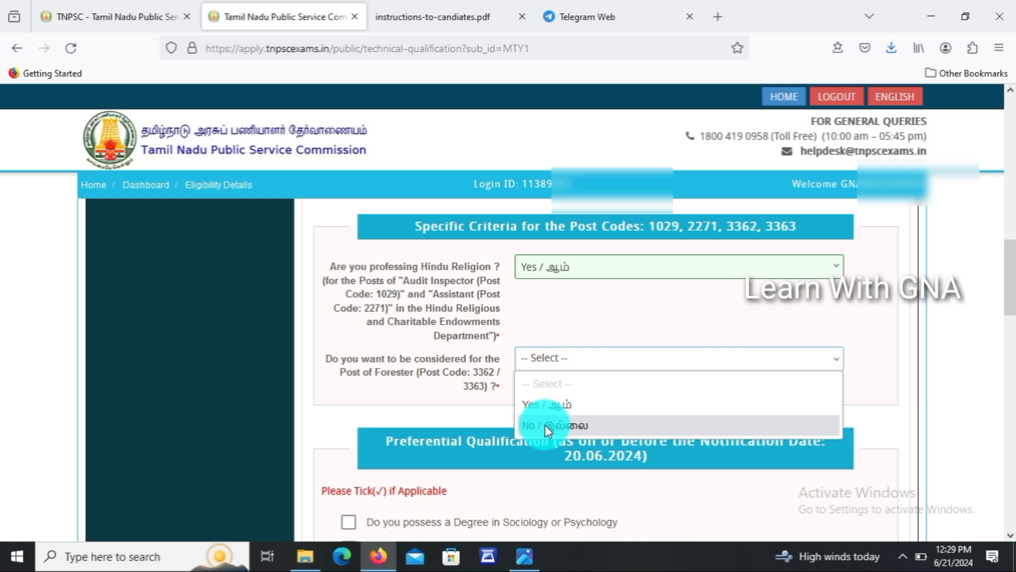
click(743, 508)
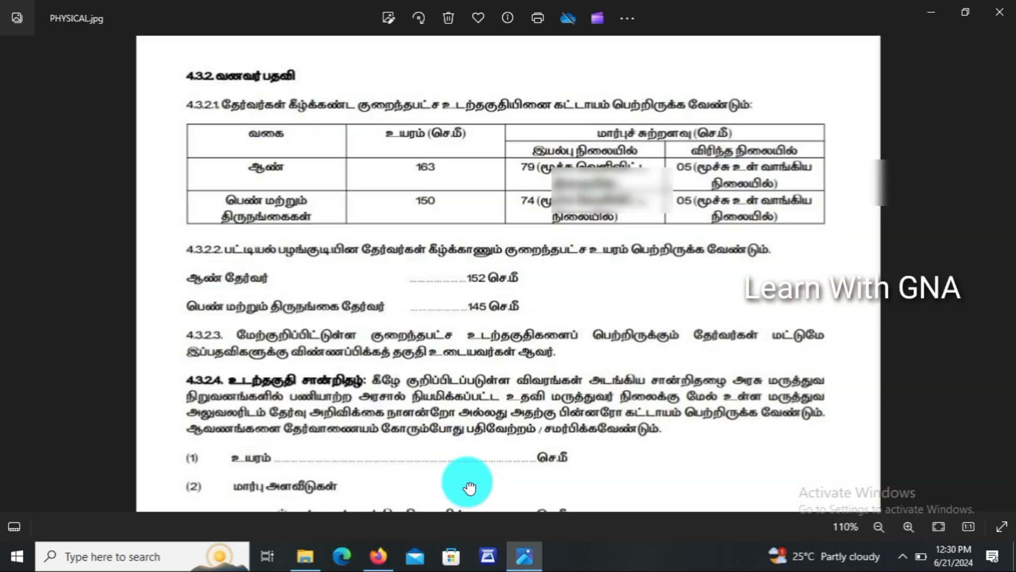
scroll(469, 487, down, 1)
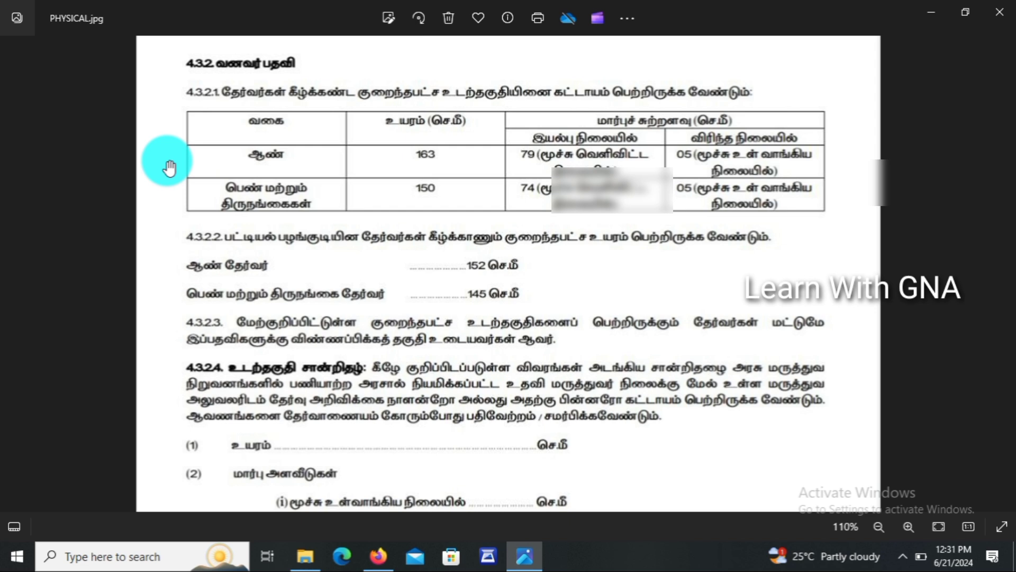
Bring up the answers to the Forester physical standards question.
scroll(169, 168, down, 3)
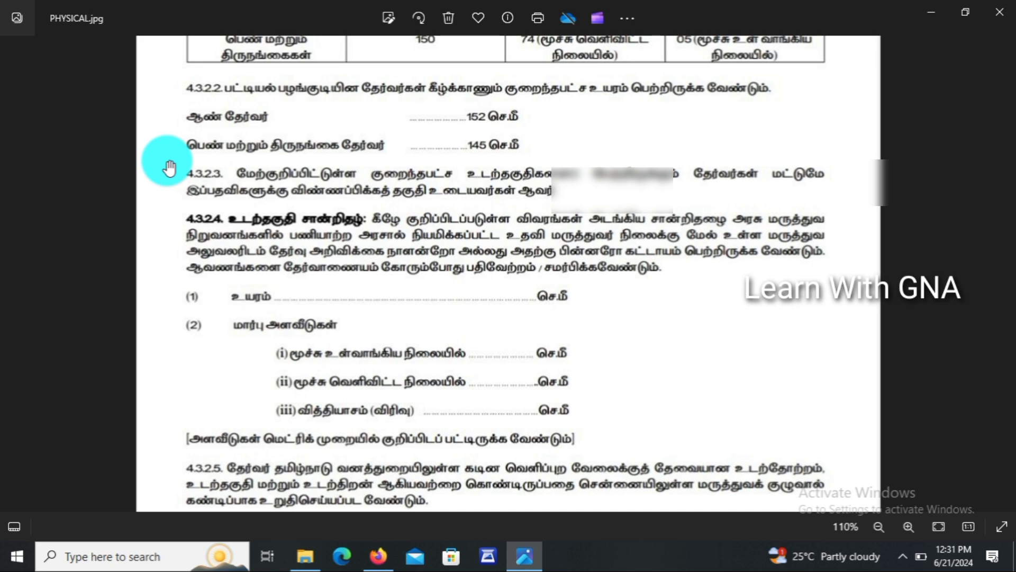
click(579, 408)
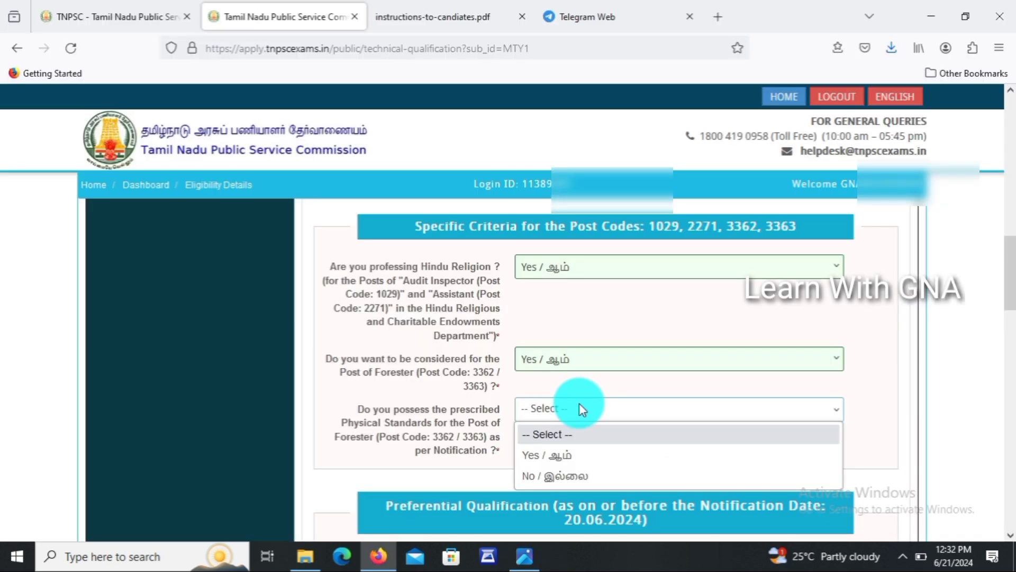
Answer Yes to meeting the Forester physical standards.
click(564, 454)
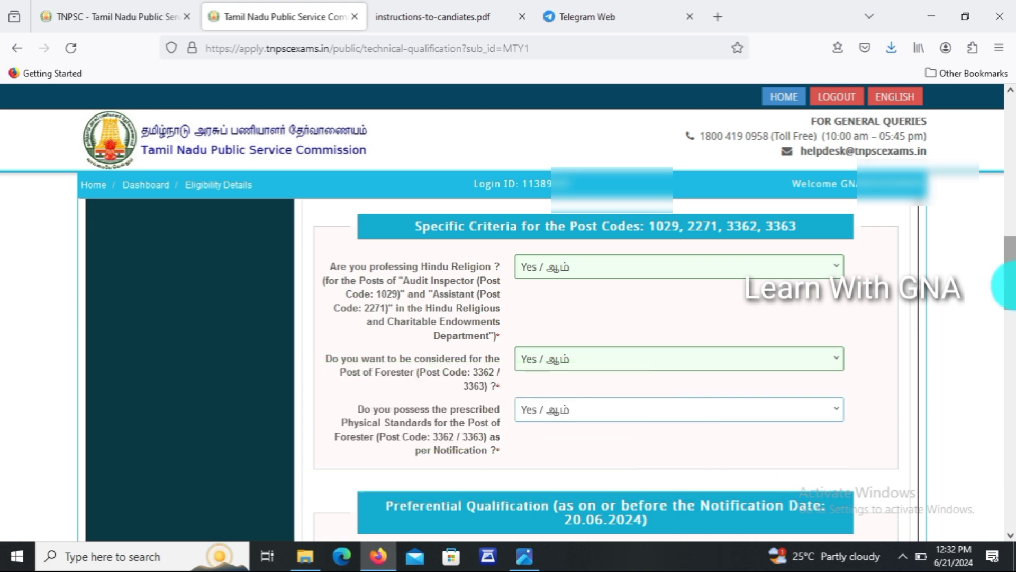
drag(1006, 289, 1004, 341)
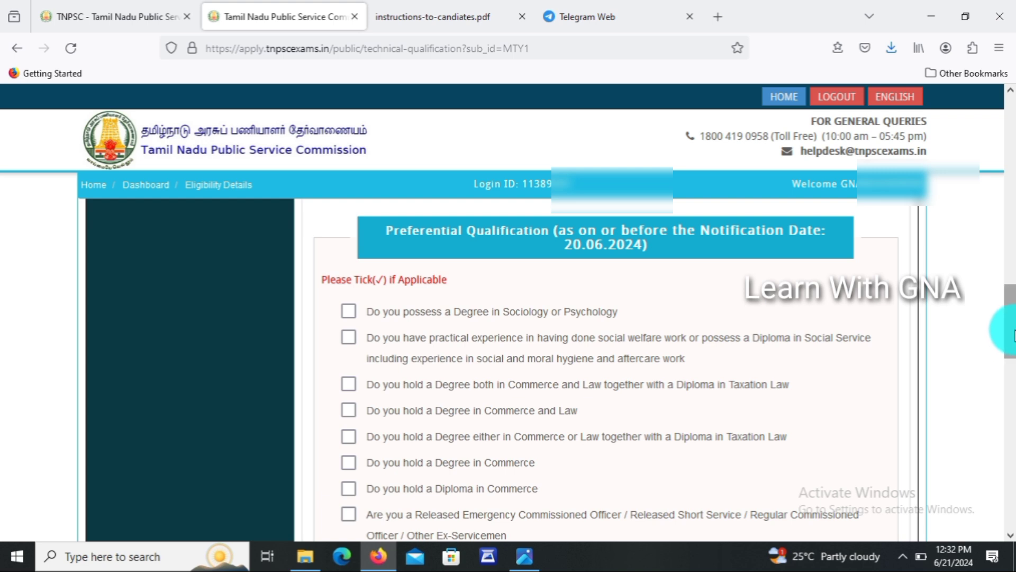
Tick Higher Diploma in Co-operative Management and the declaration, then Save & Continue.
drag(1014, 336, 1014, 382)
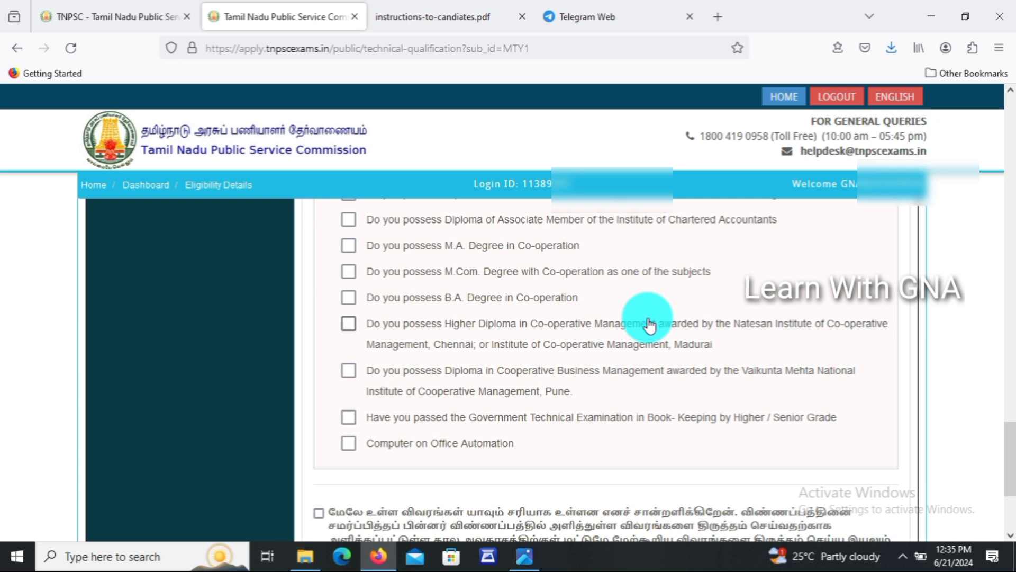
click(348, 324)
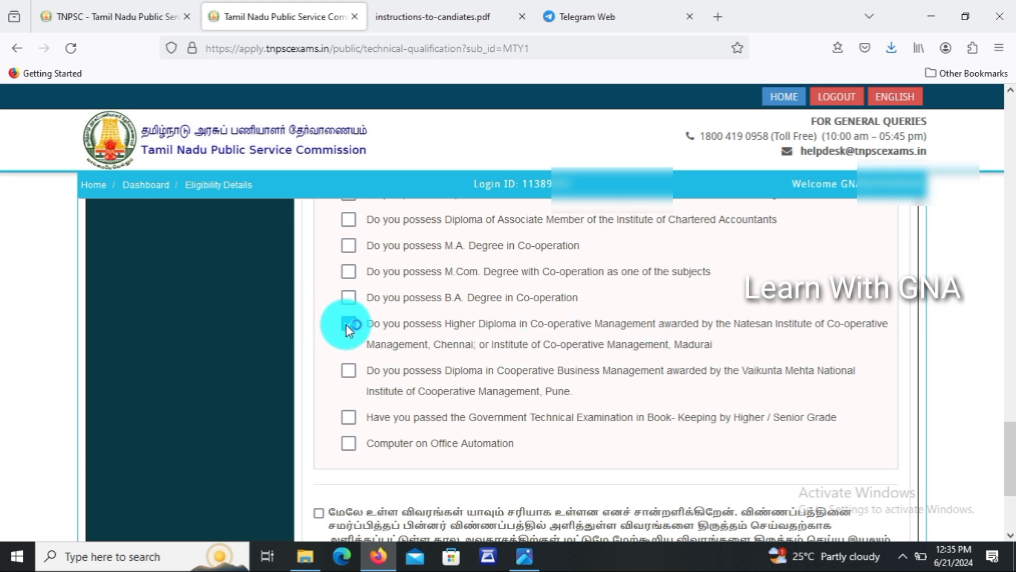
scroll(334, 326, down, 3)
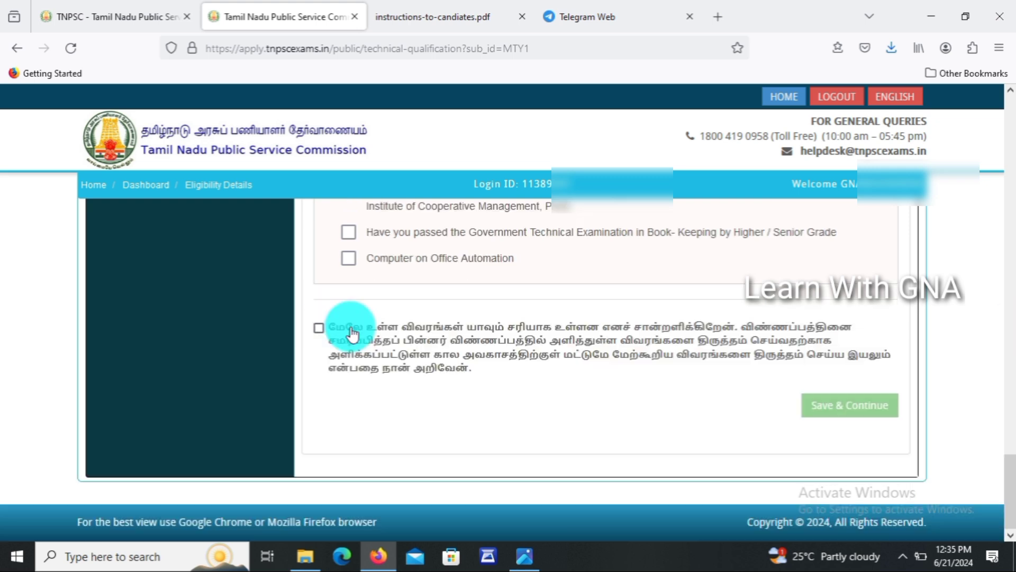
click(318, 328)
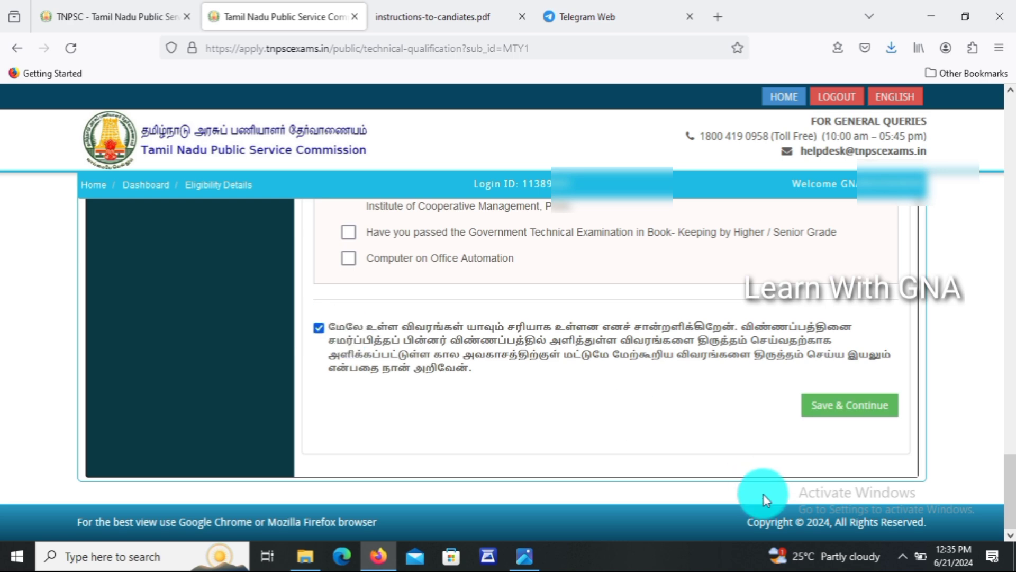
click(852, 416)
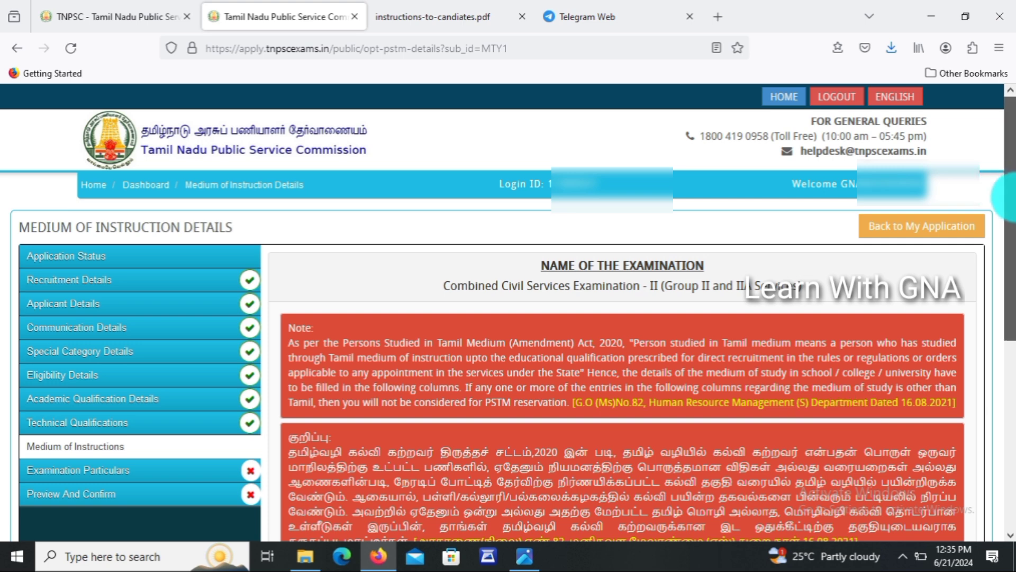
Answer ஆம் for PSTM and mark SSLC and UG Degree - 2 as Tamil-medium.
drag(1006, 191, 992, 360)
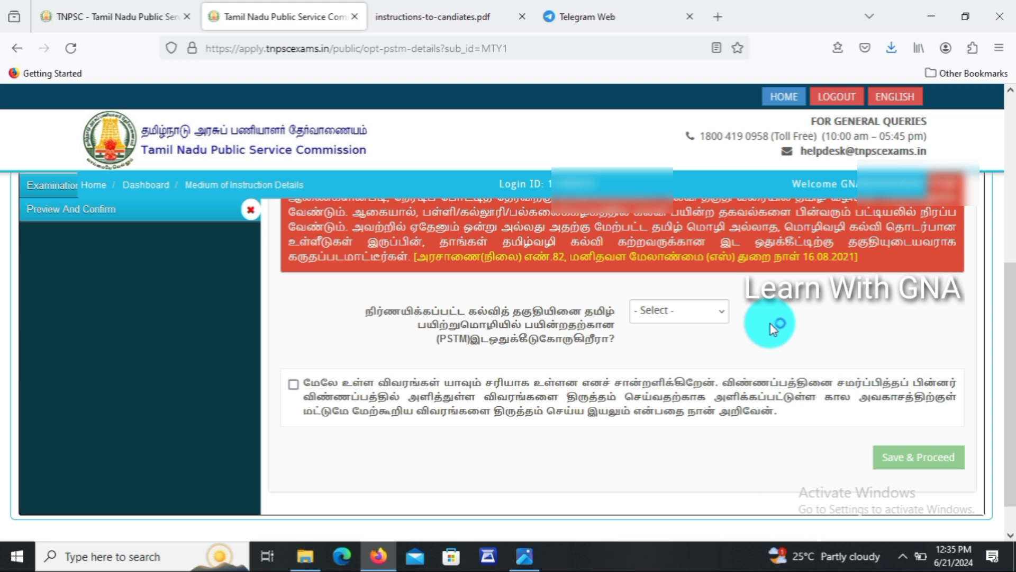
click(711, 314)
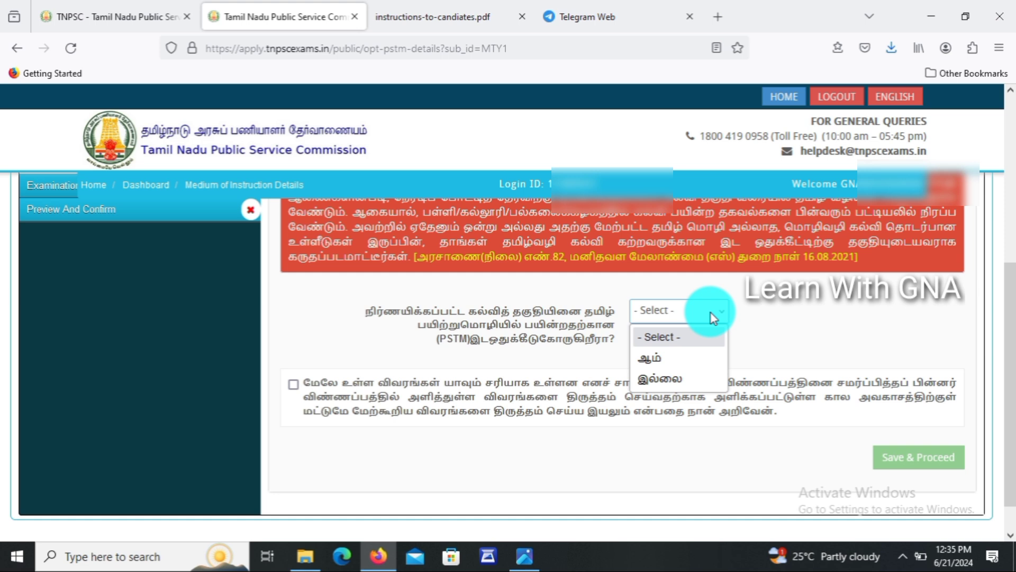
click(654, 360)
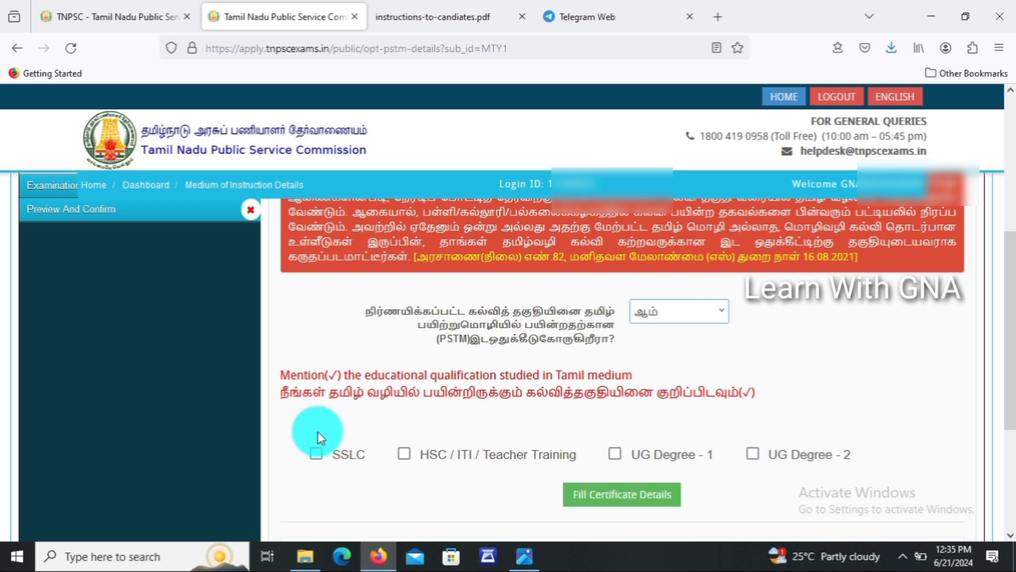
click(316, 453)
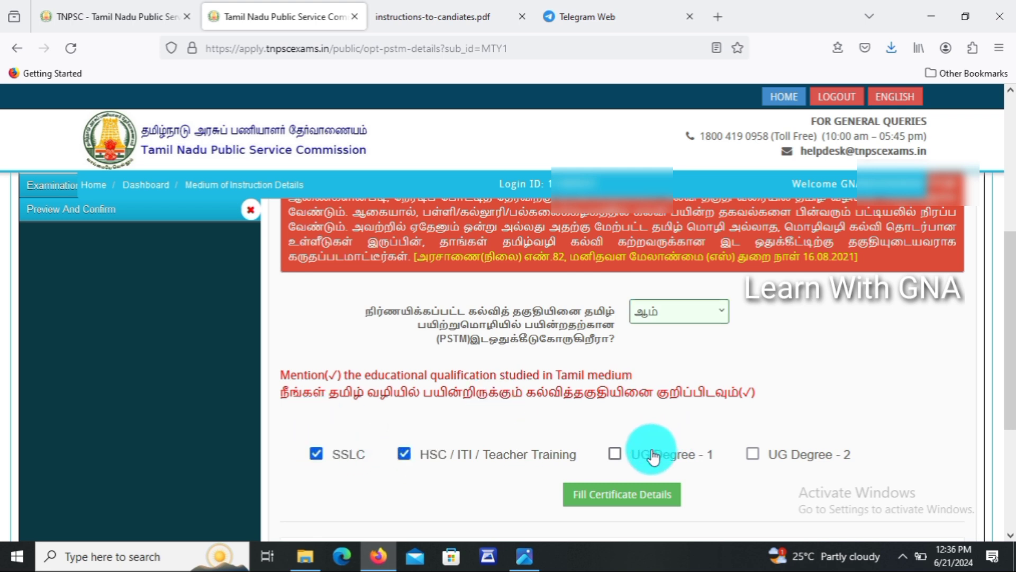
click(753, 454)
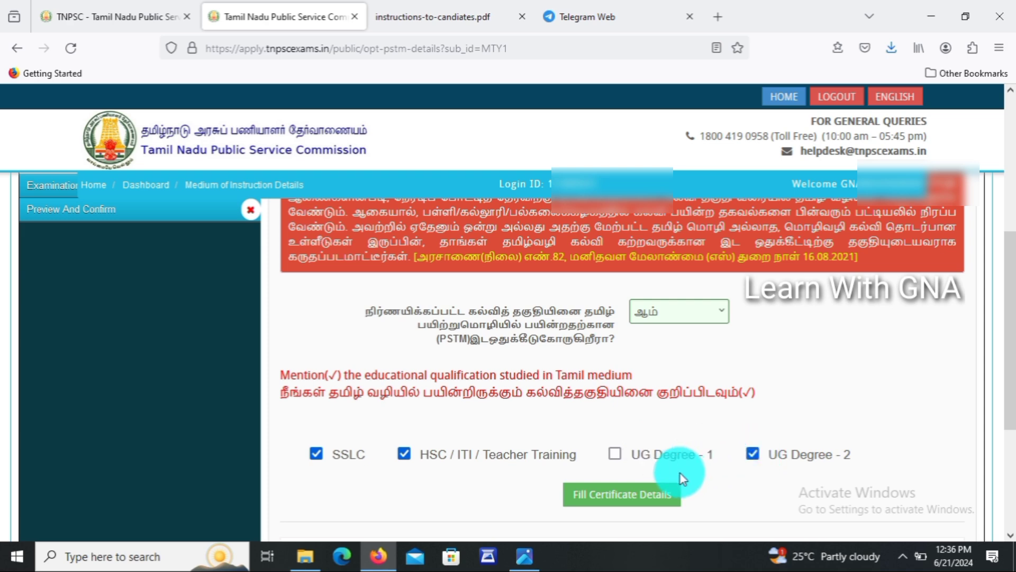
drag(1009, 389, 1008, 431)
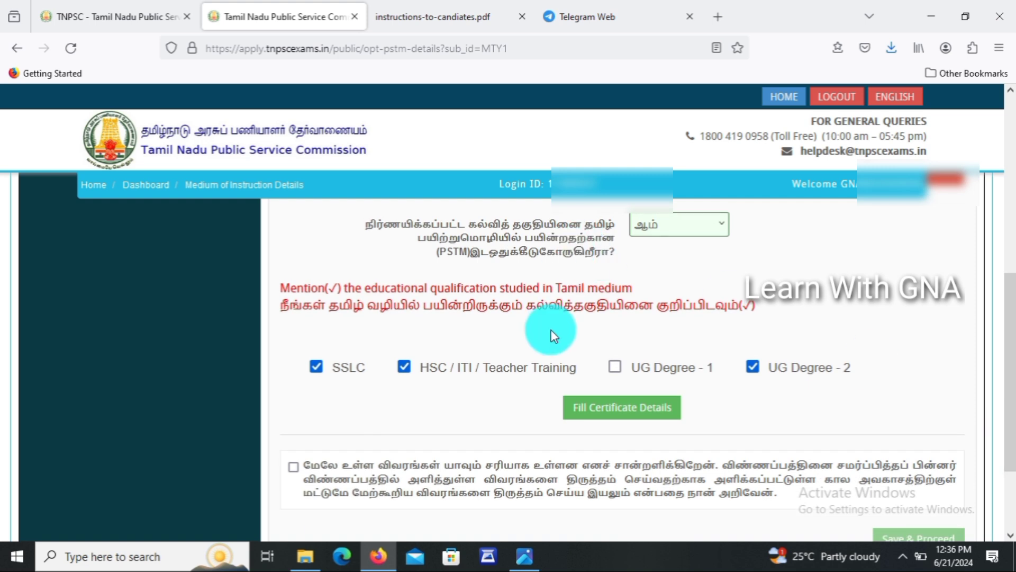
Fill the Class 1–10 row: to class 8, Regular, 1998–2006, Tamil, Head Master.
click(629, 418)
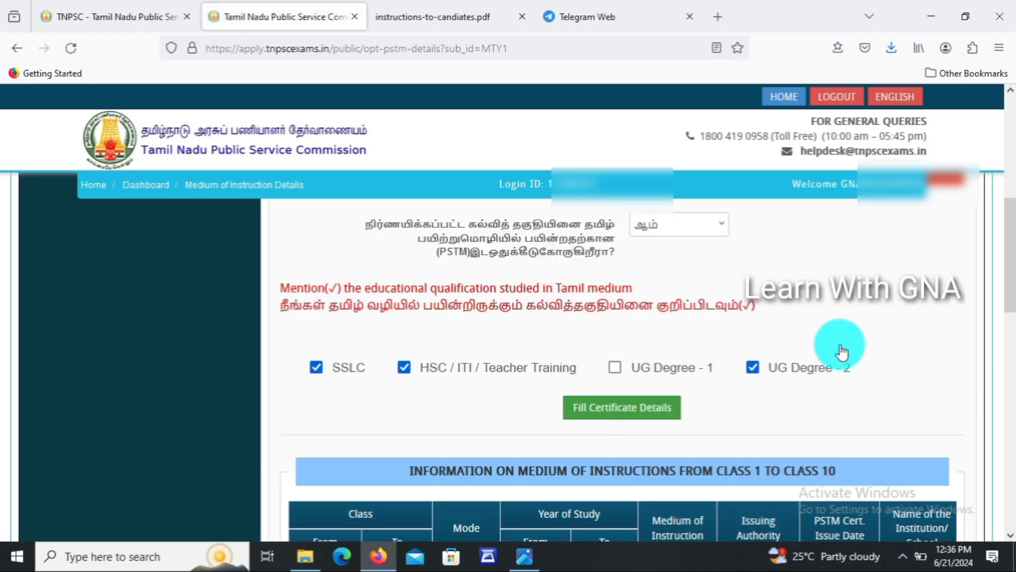
drag(1011, 285, 1005, 352)
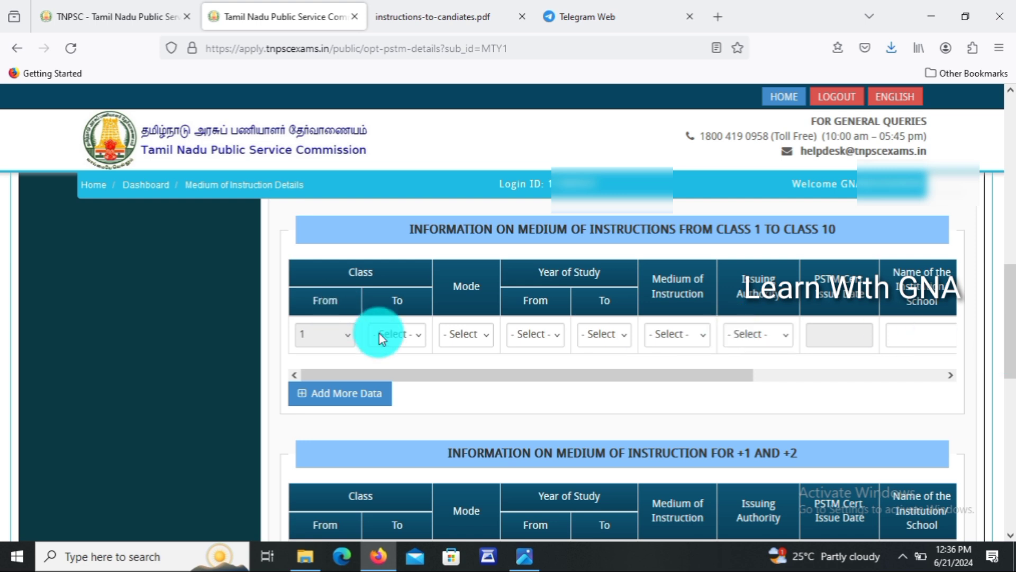
click(418, 334)
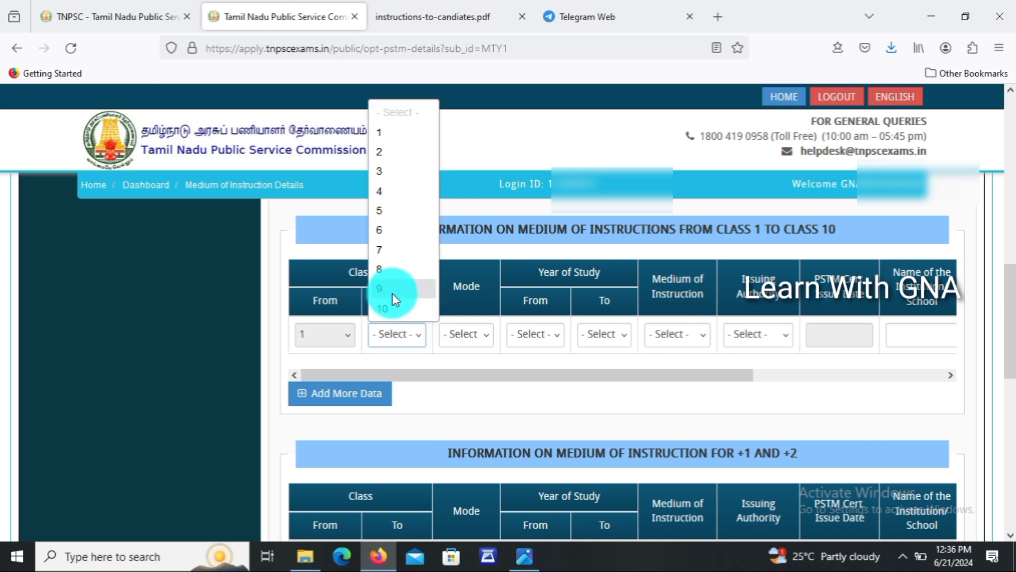
click(390, 274)
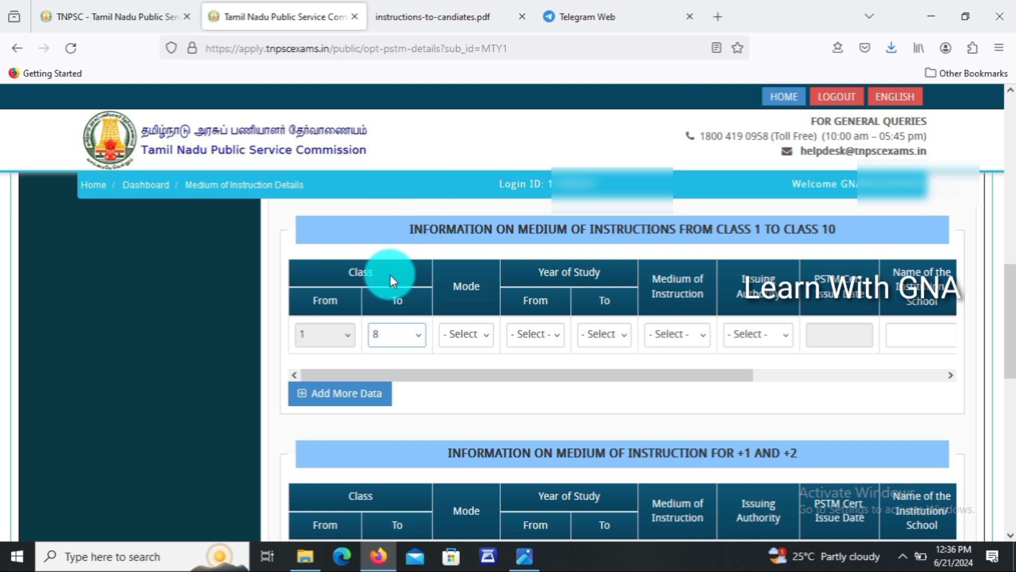
click(455, 335)
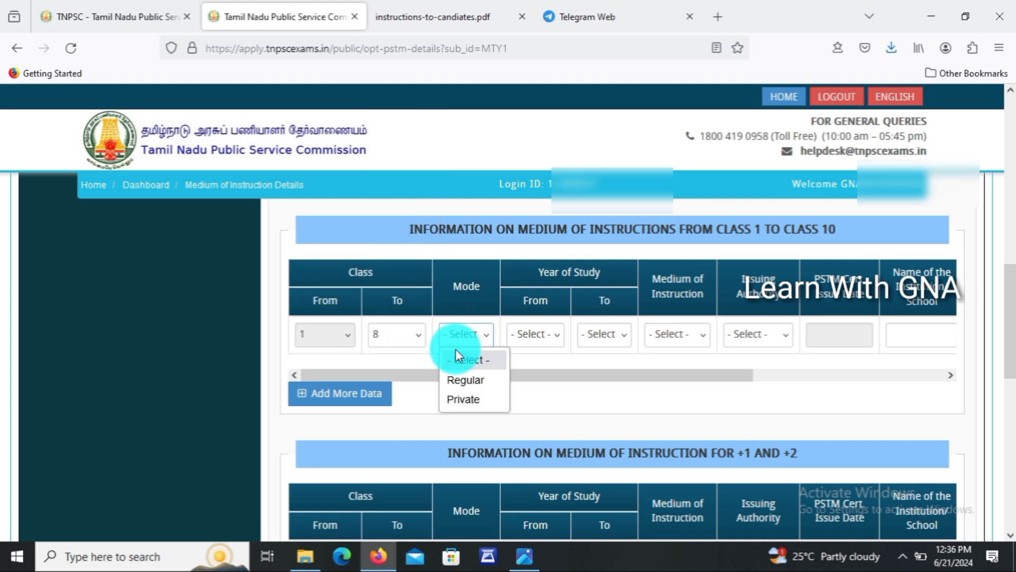
click(459, 379)
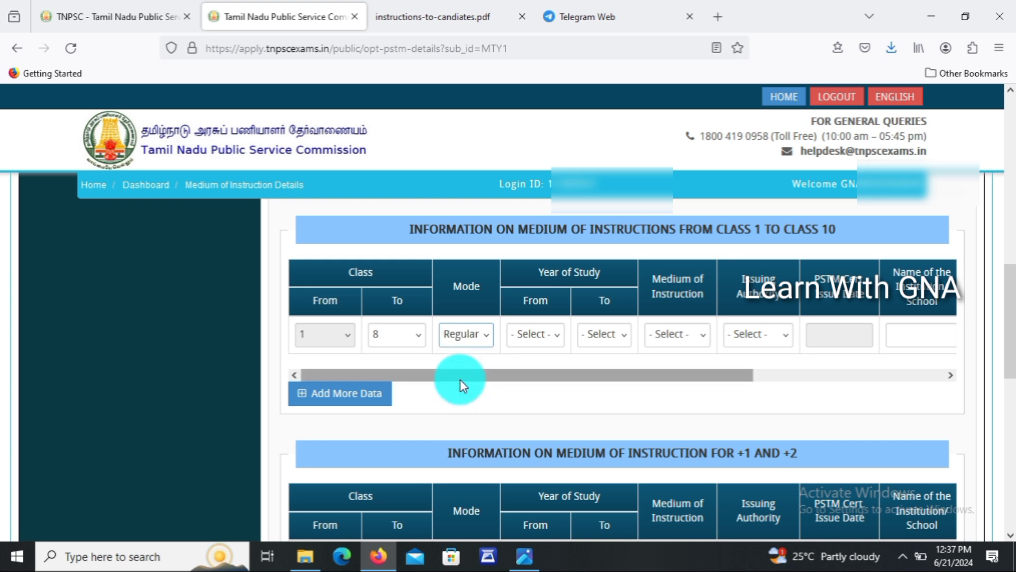
click(526, 335)
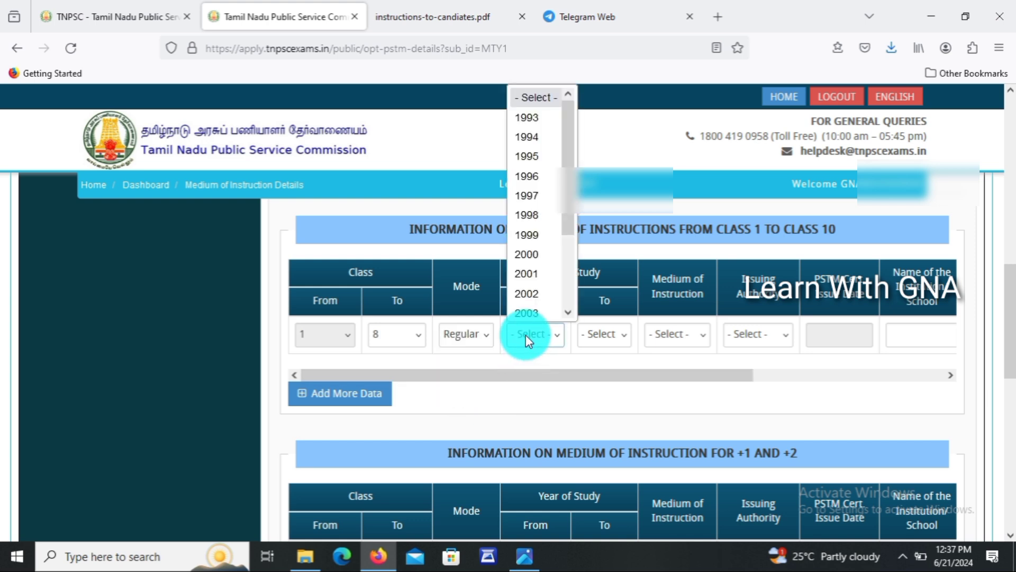
click(529, 206)
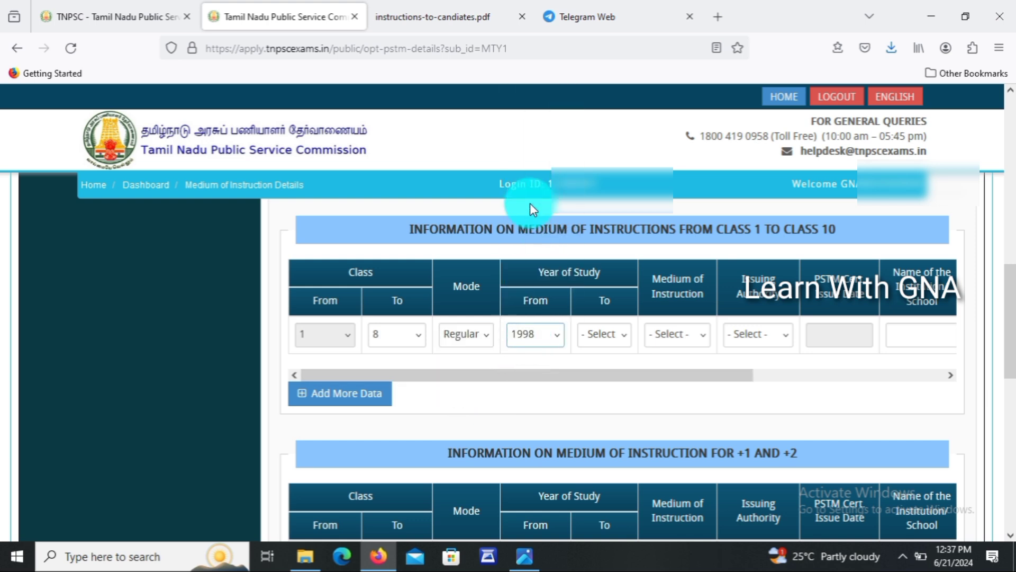
click(611, 331)
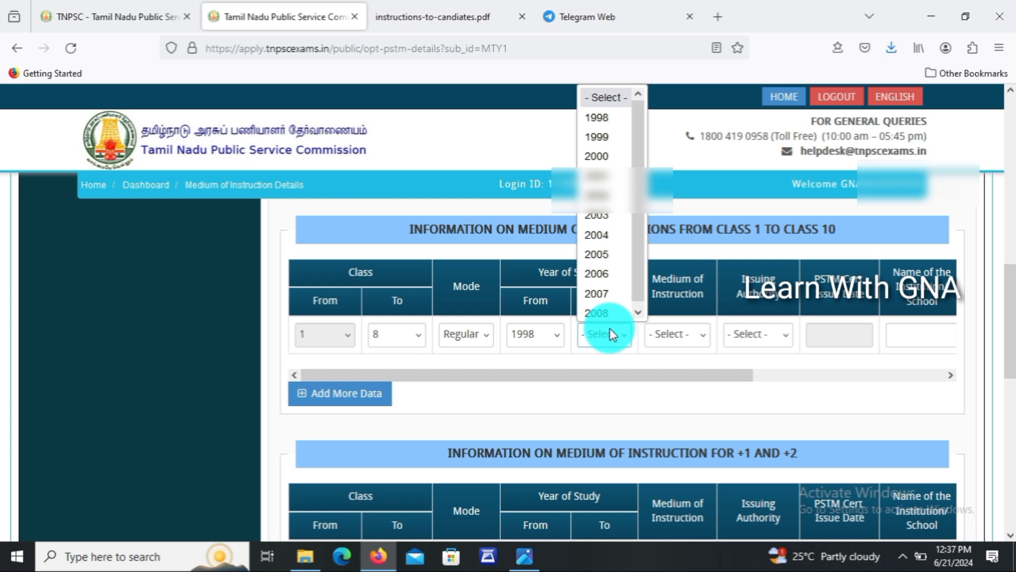
click(609, 272)
click(690, 334)
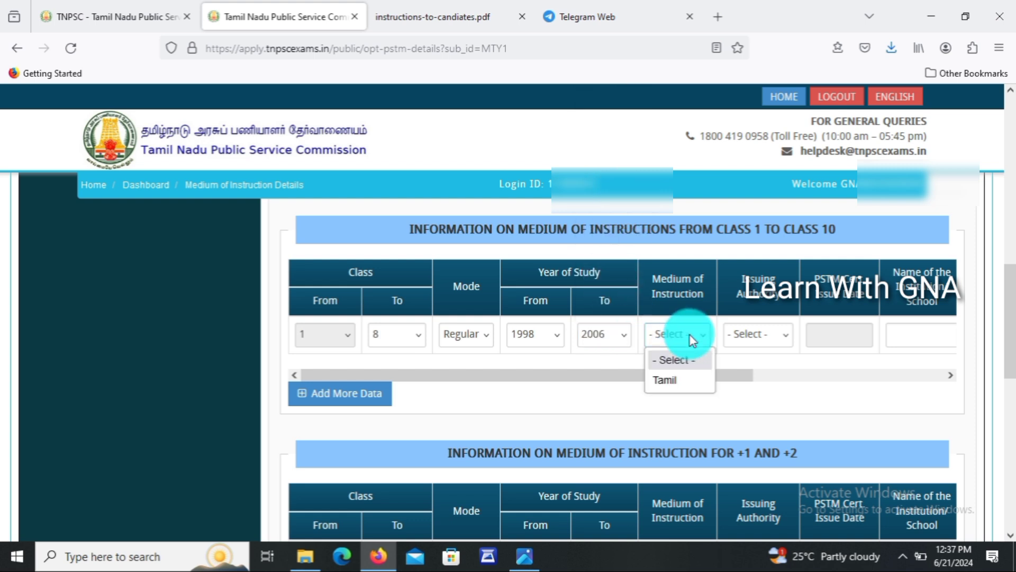
click(680, 379)
click(764, 334)
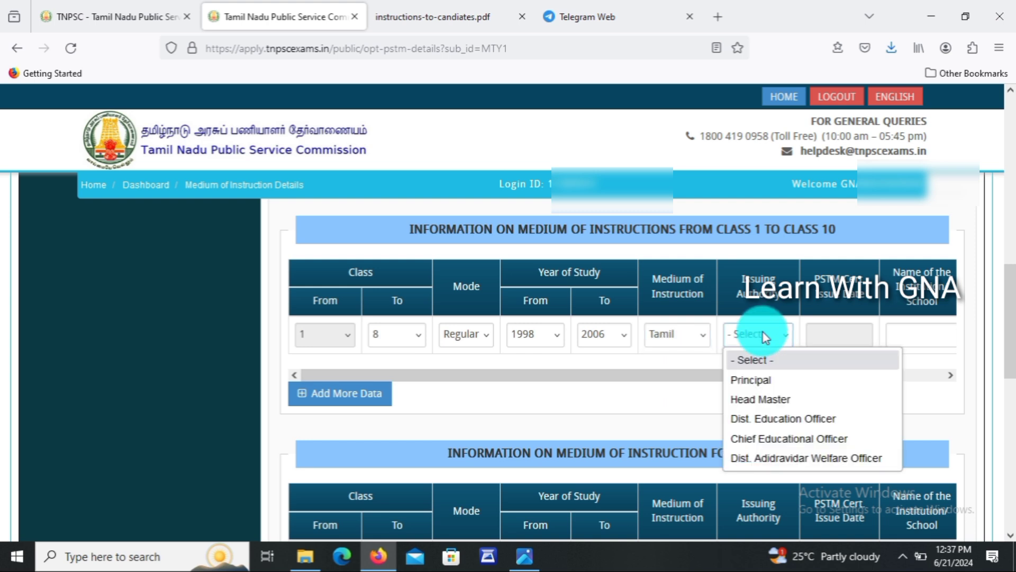
click(752, 401)
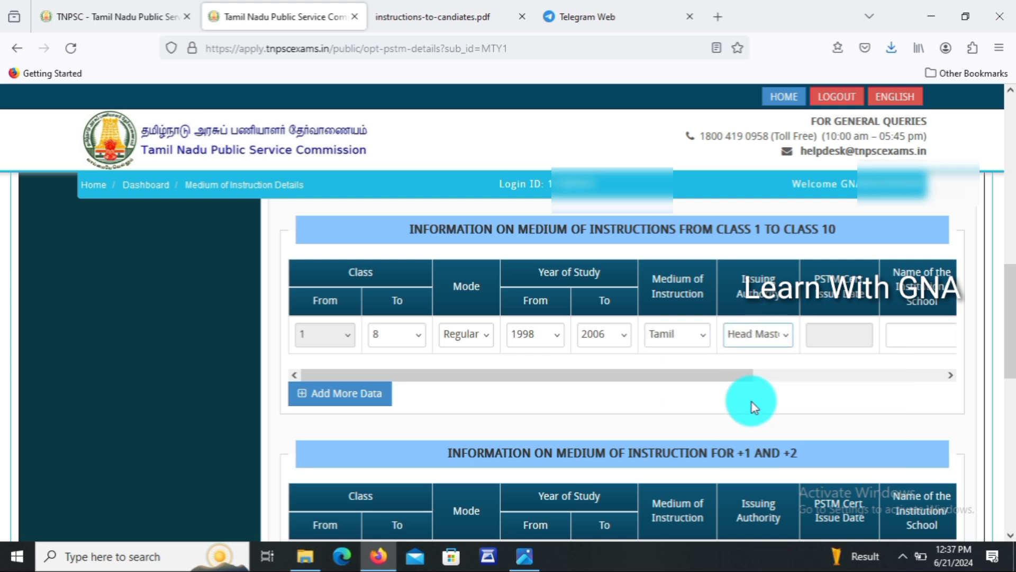
Set the row's certificate issue date to 18-04-2022.
drag(738, 372, 943, 367)
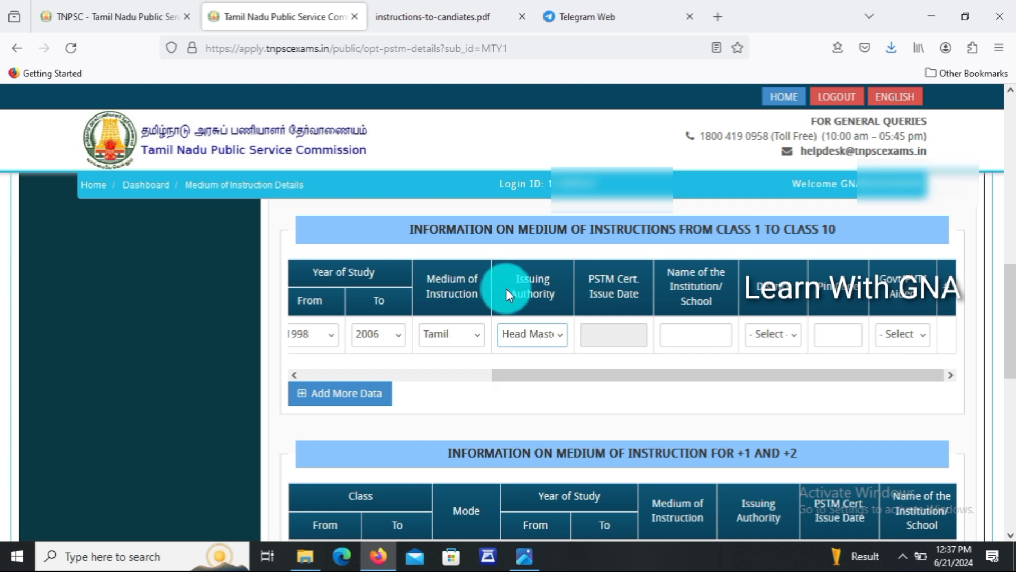
click(612, 340)
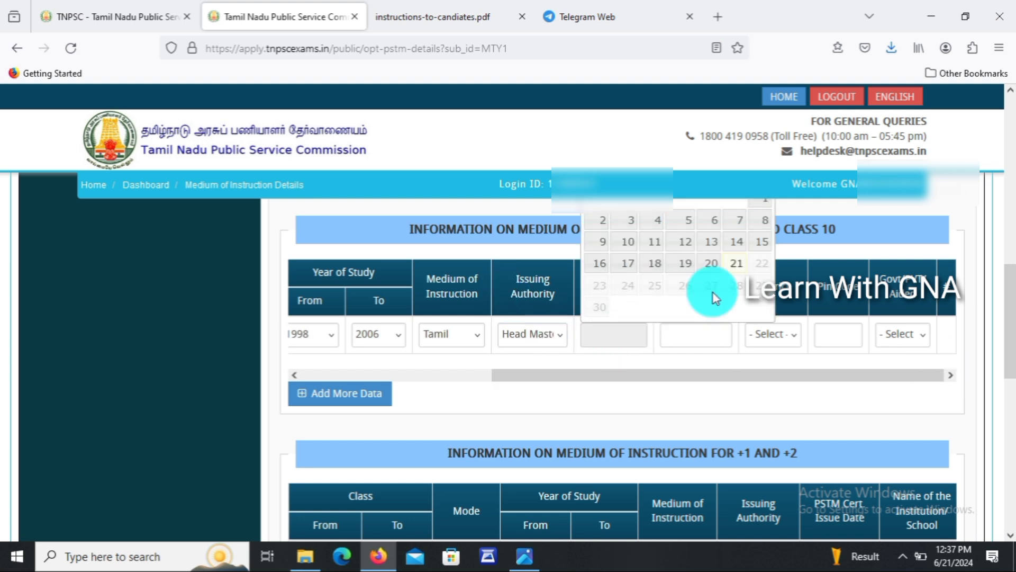
scroll(1010, 267, up, 2)
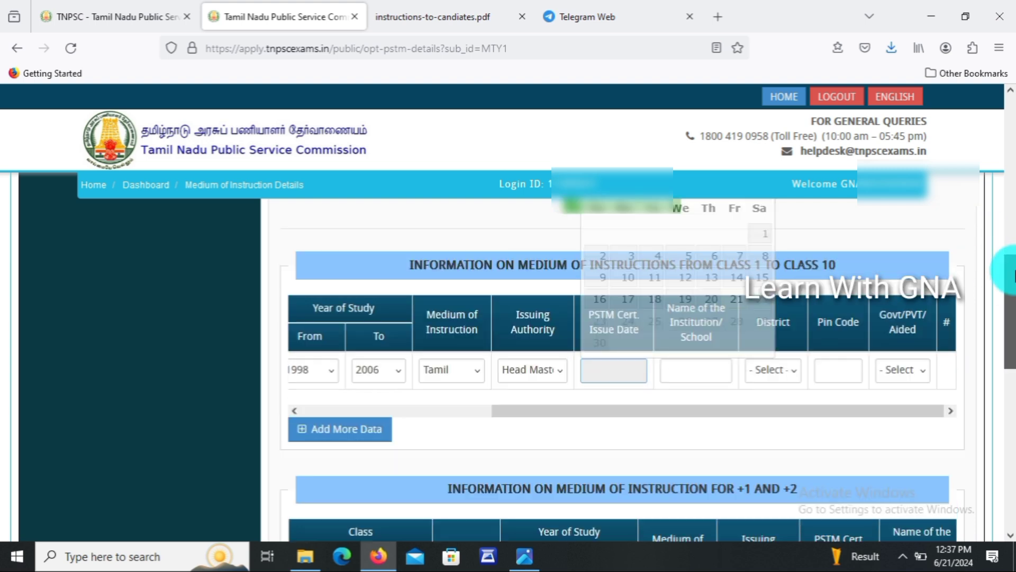
click(598, 405)
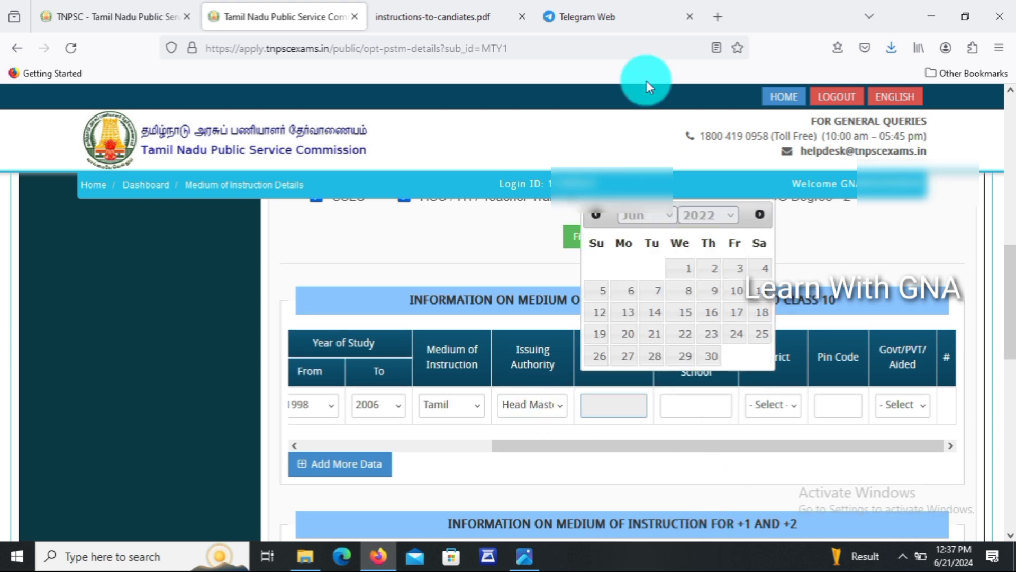
click(671, 215)
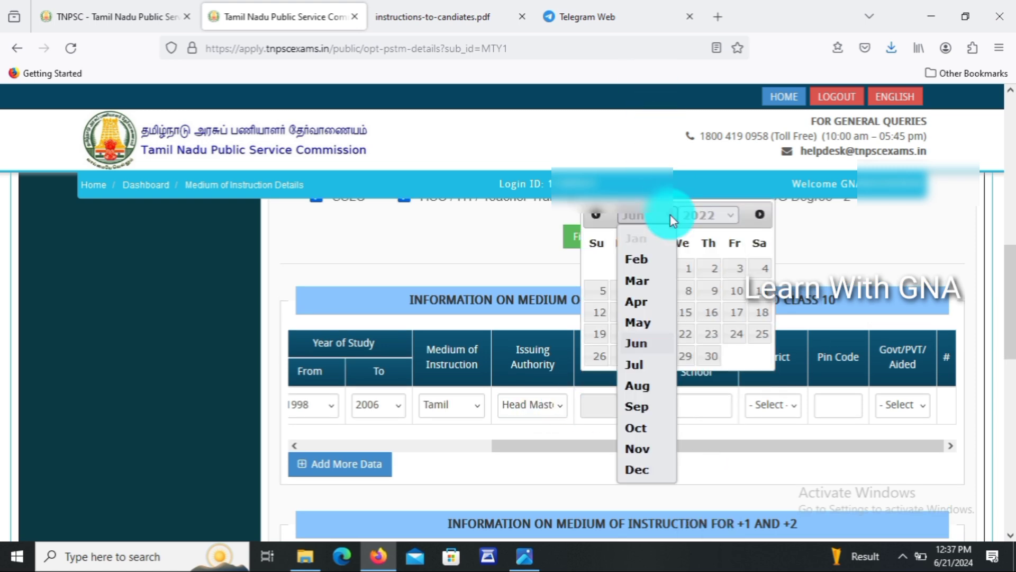
click(644, 307)
click(630, 335)
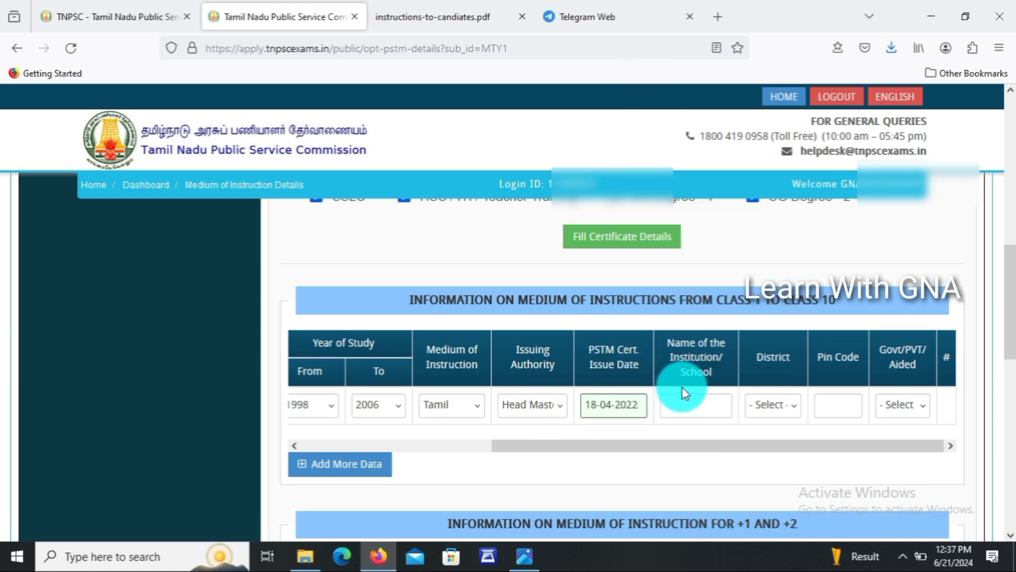
Enter the school name, district Sivagangai, pin code 630562 and school type Govt.
click(695, 407)
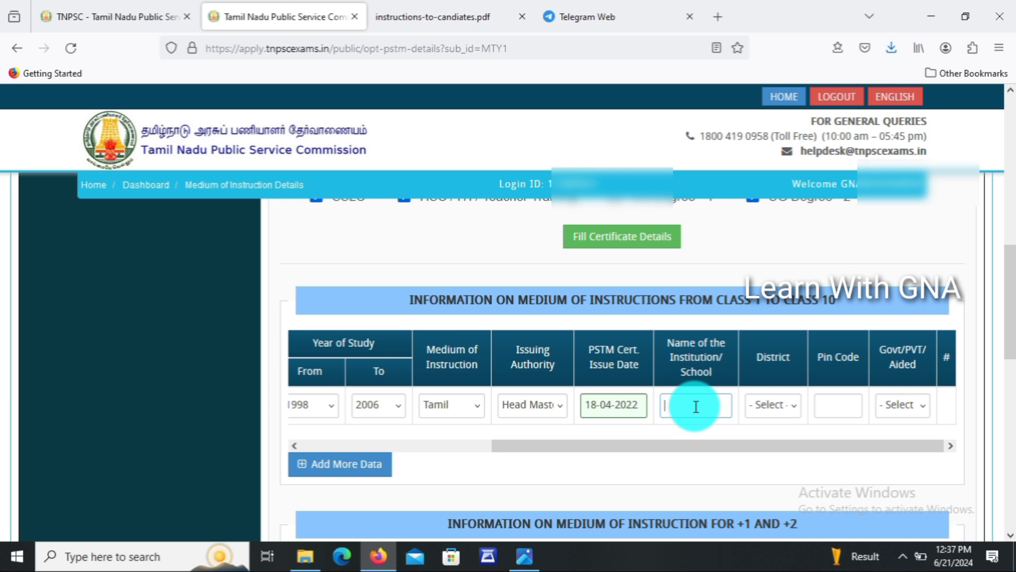
text(Pancha)
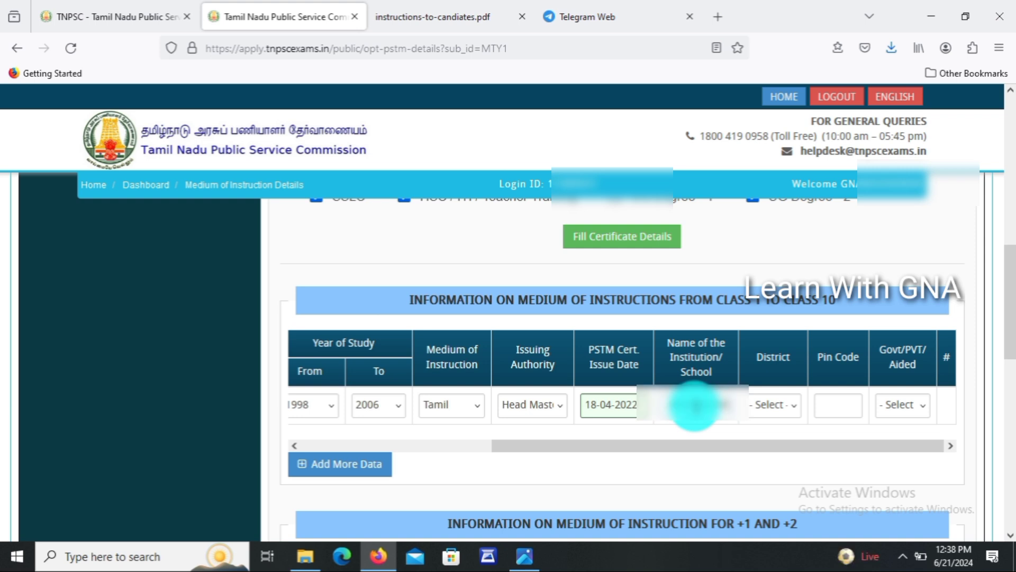
click(783, 415)
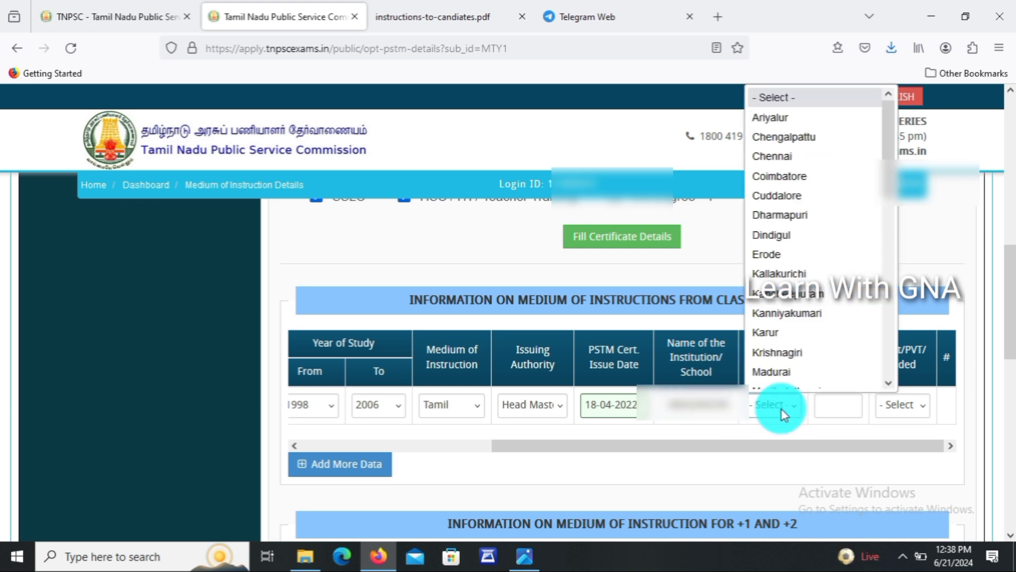
scroll(786, 356, down, 1)
text(si)
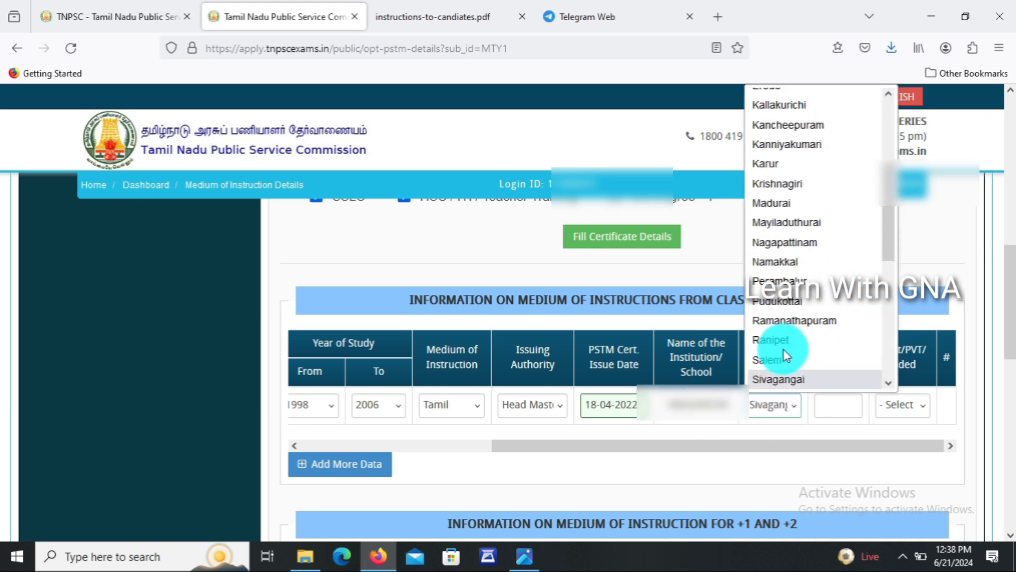
key(Return)
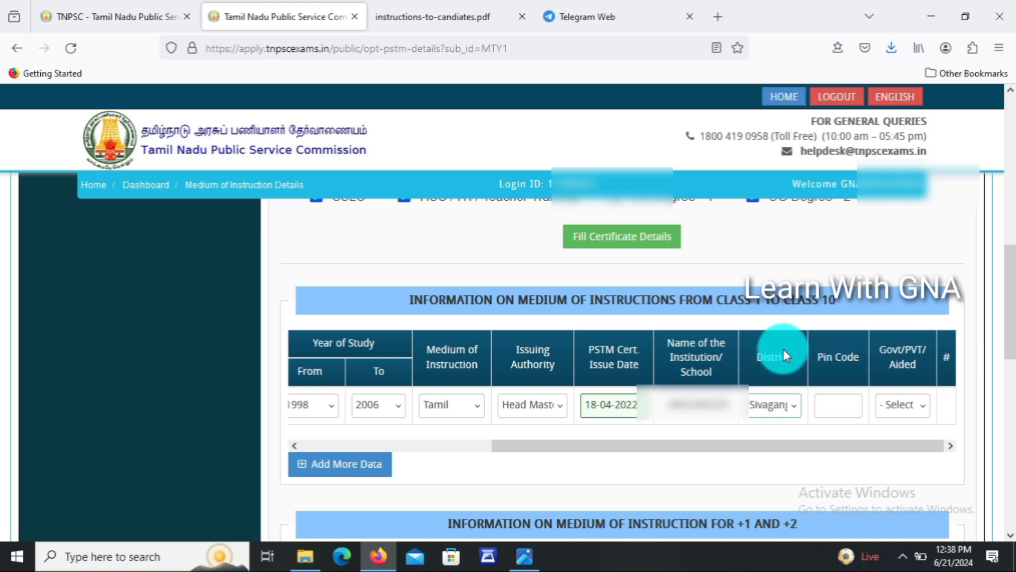
click(837, 409)
text(630562)
click(919, 405)
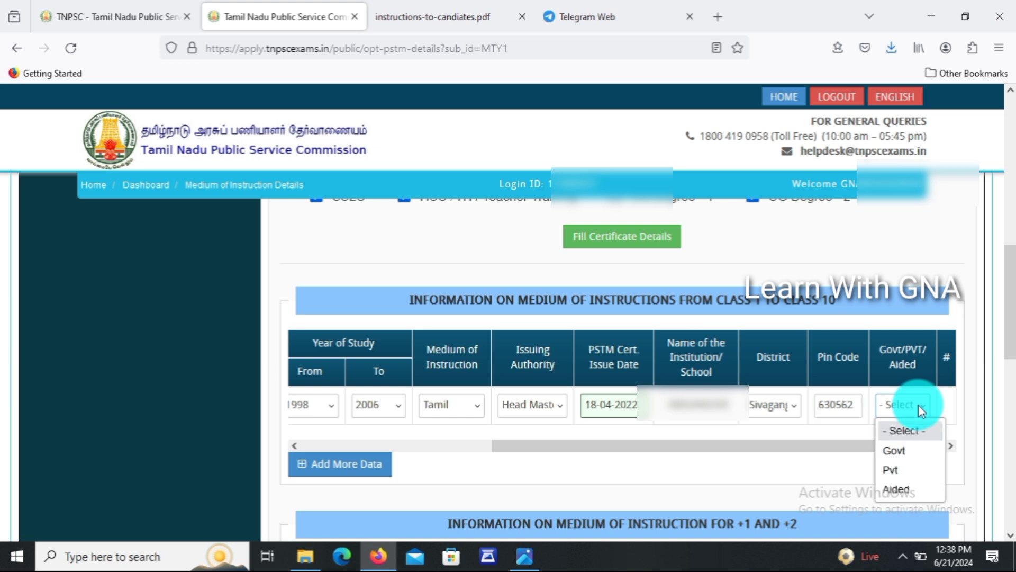
click(910, 454)
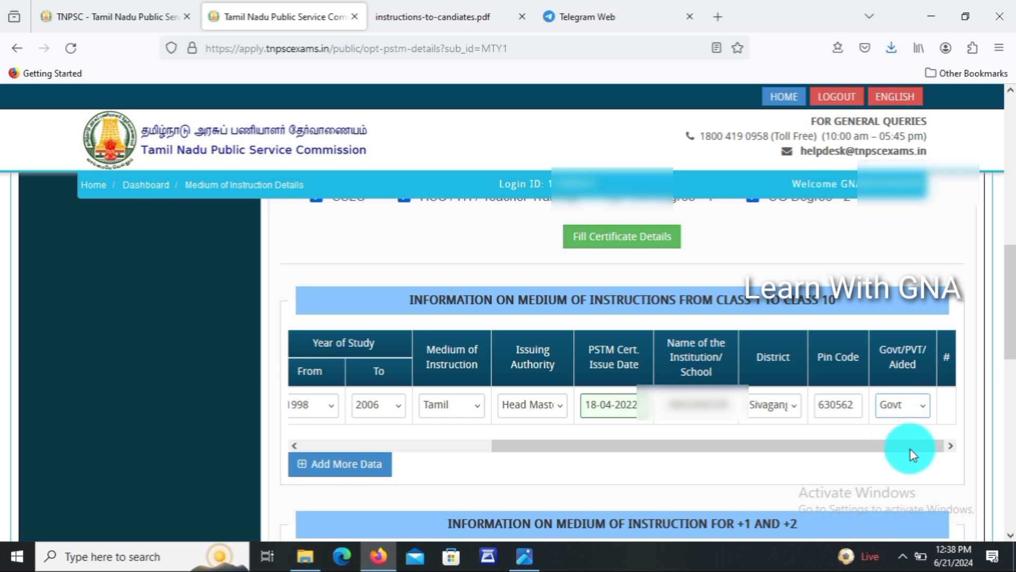
Add a second row for classes 9–10, Regular mode, years 2006–2008.
click(341, 442)
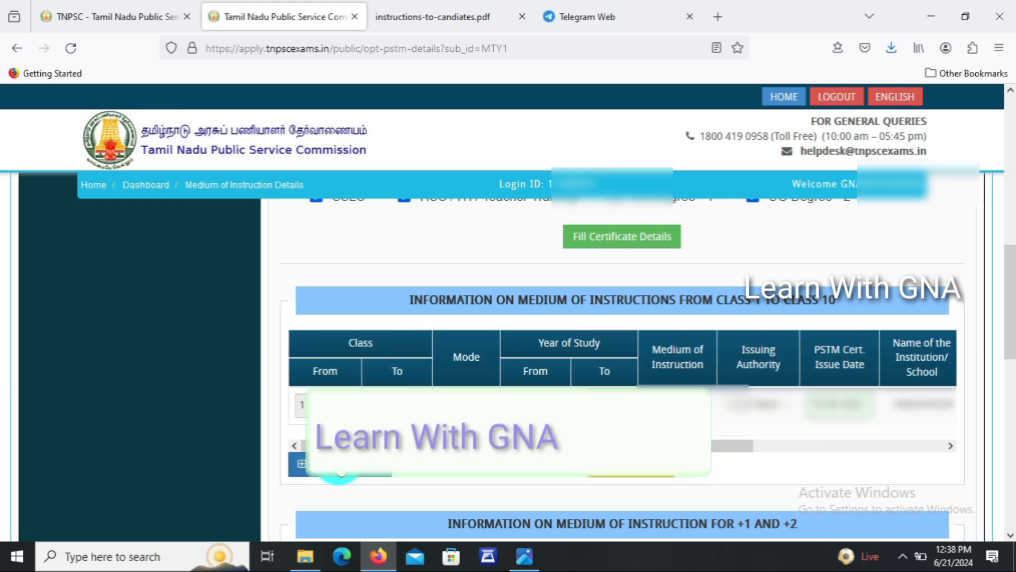
click(341, 465)
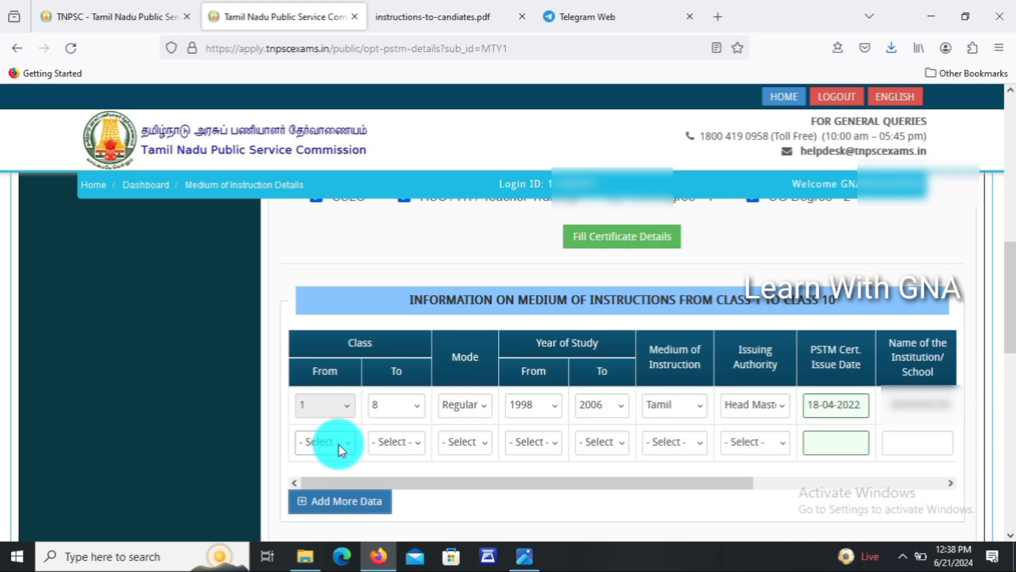
click(339, 445)
click(315, 487)
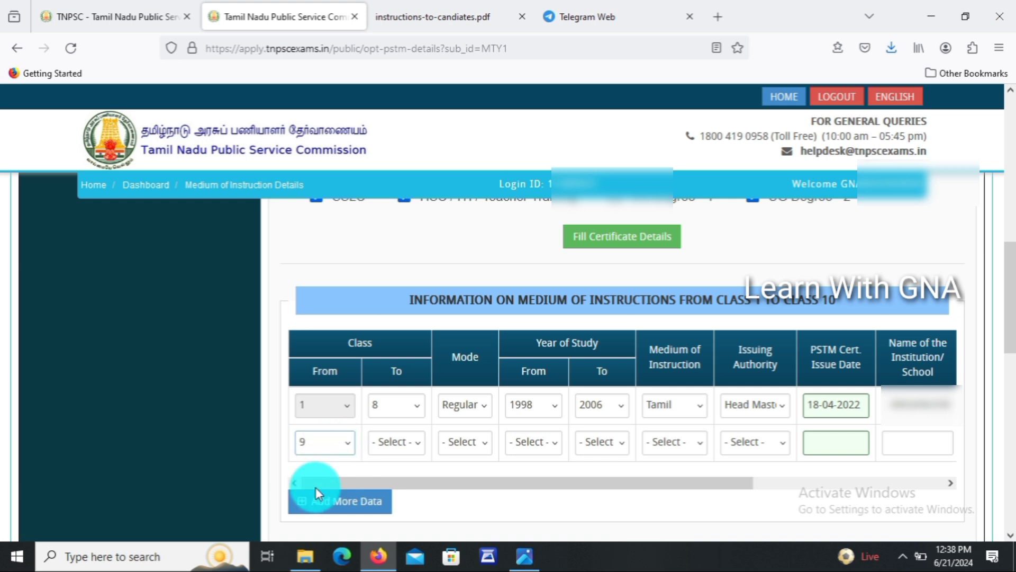
click(392, 449)
click(393, 509)
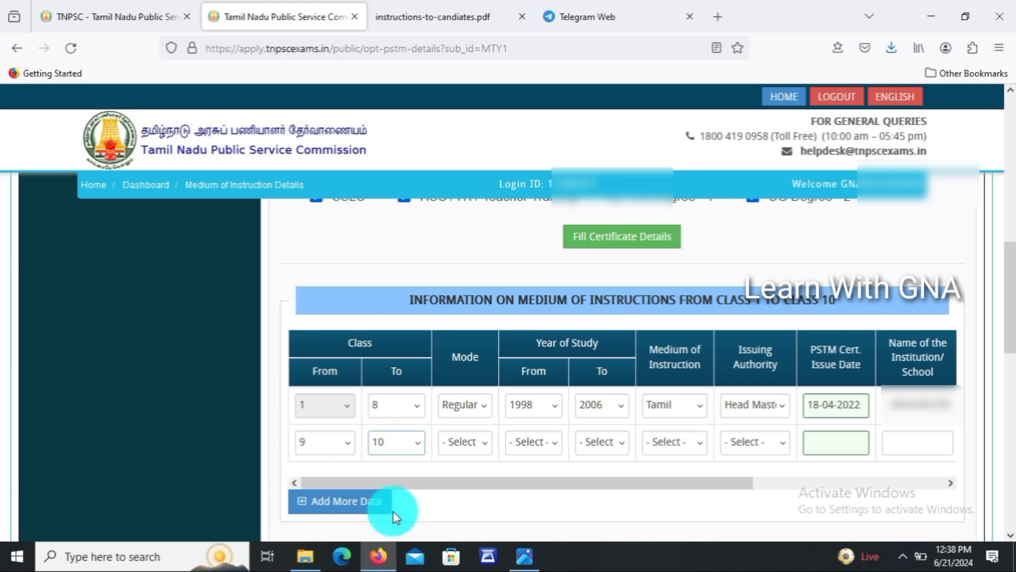
click(476, 441)
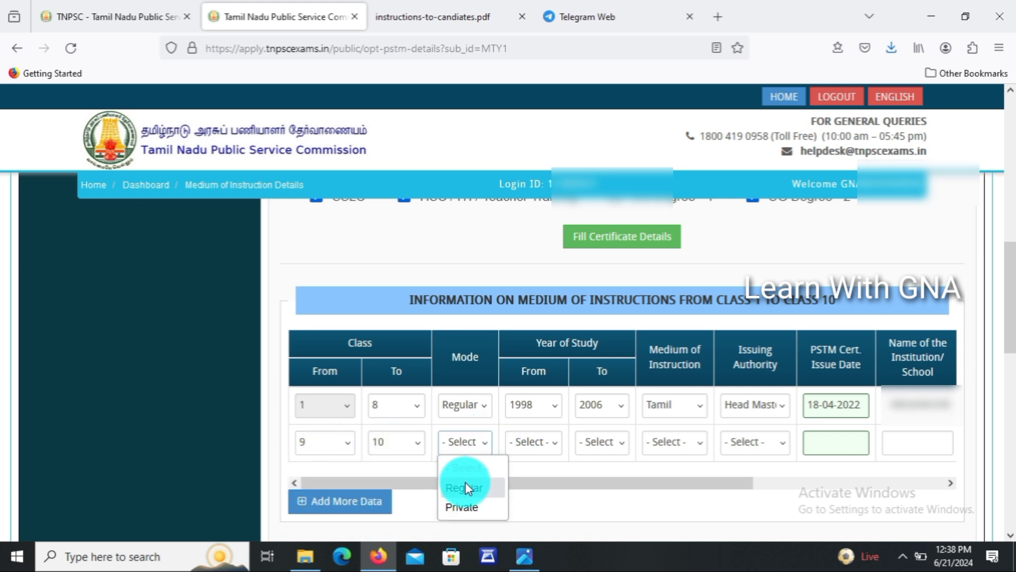
click(498, 487)
click(546, 443)
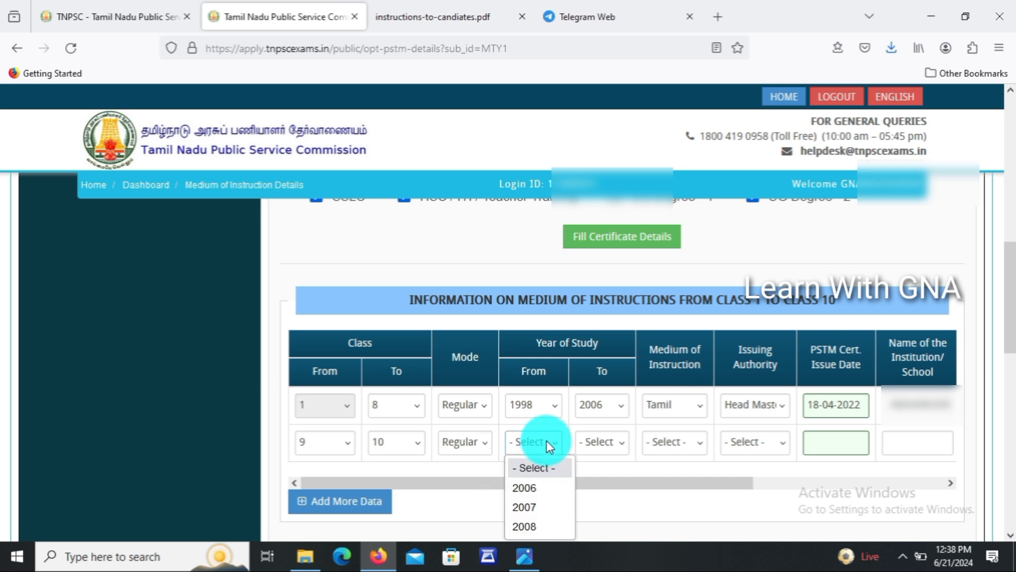
click(537, 486)
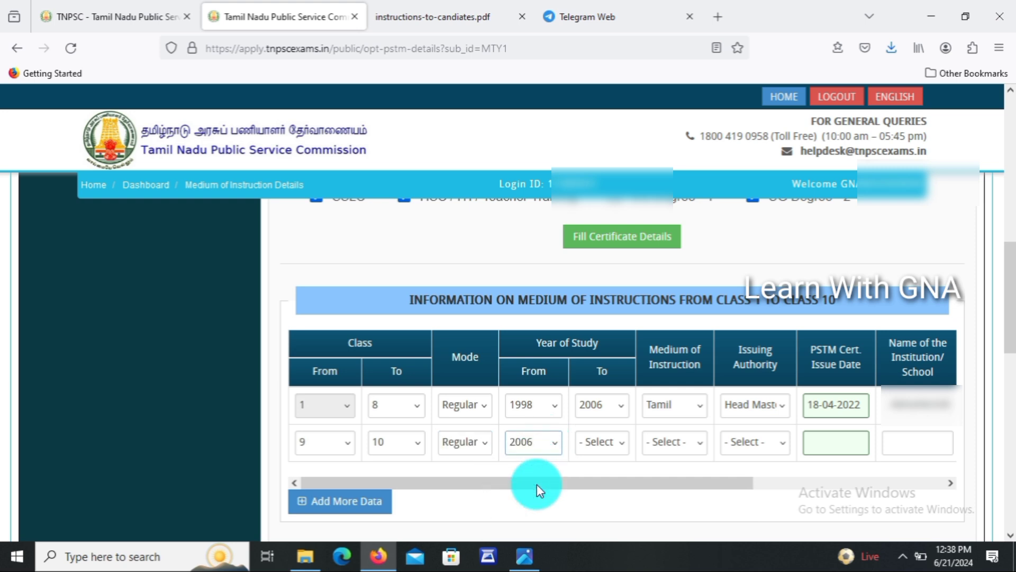
click(609, 439)
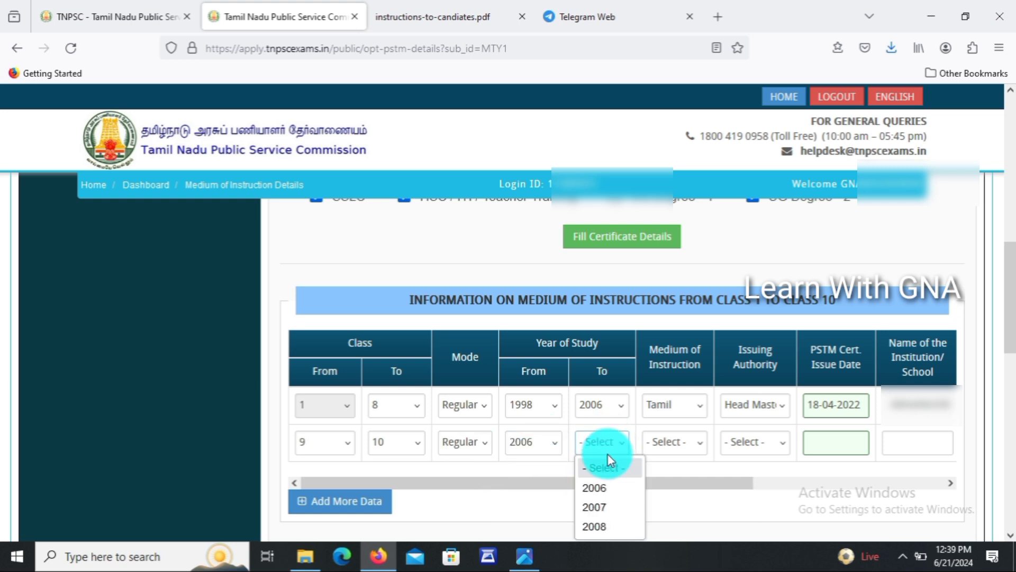
click(591, 528)
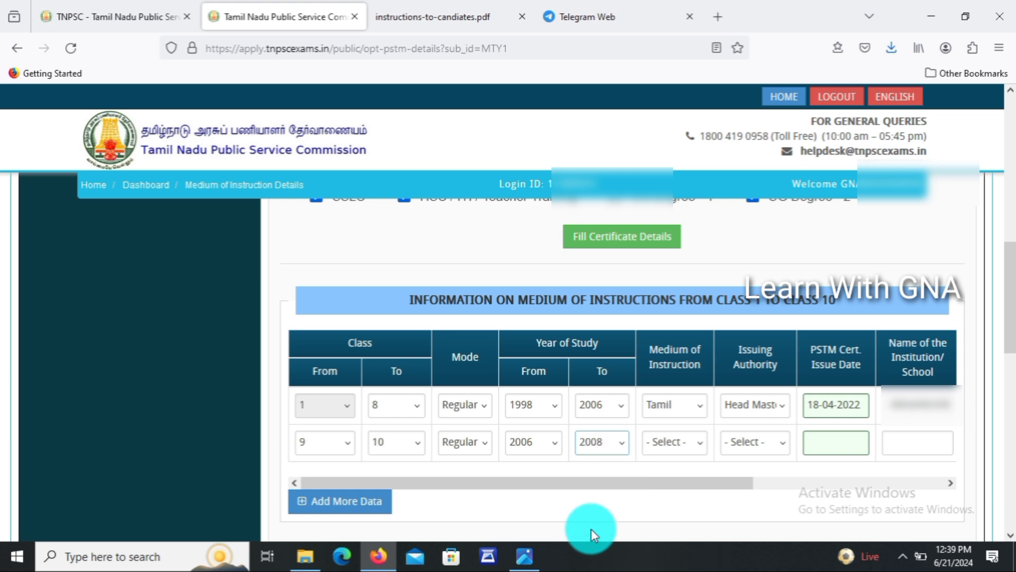
Set row 2's medium to Tamil, authority Head Master, issue date 18-04-2022.
click(694, 442)
click(674, 489)
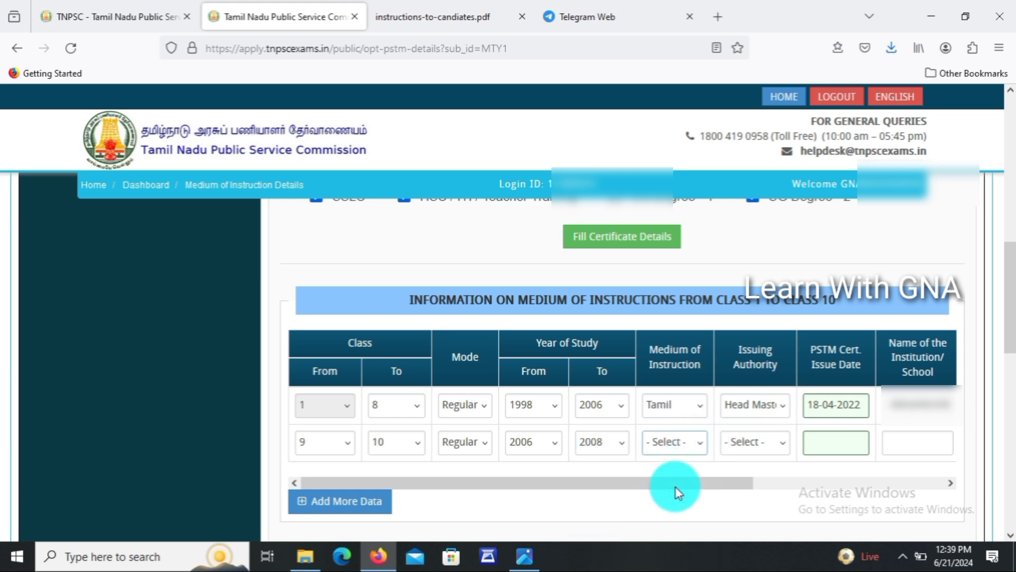
click(757, 441)
click(757, 442)
click(751, 448)
click(758, 358)
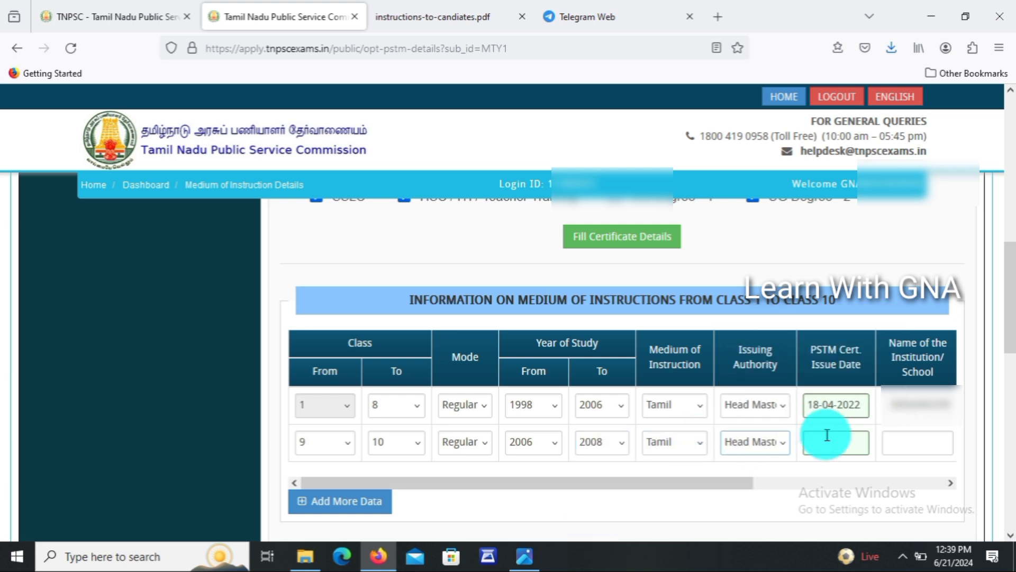
click(829, 437)
click(842, 376)
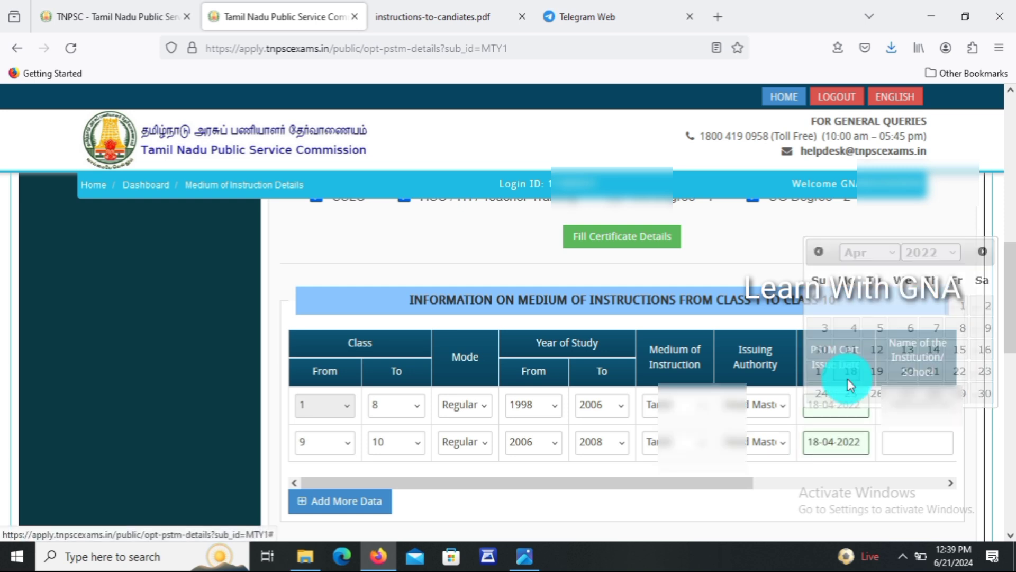
Set row 2's district to Sivagangai, pin code 630562 and school type Govt.
scroll(671, 440, right, 3)
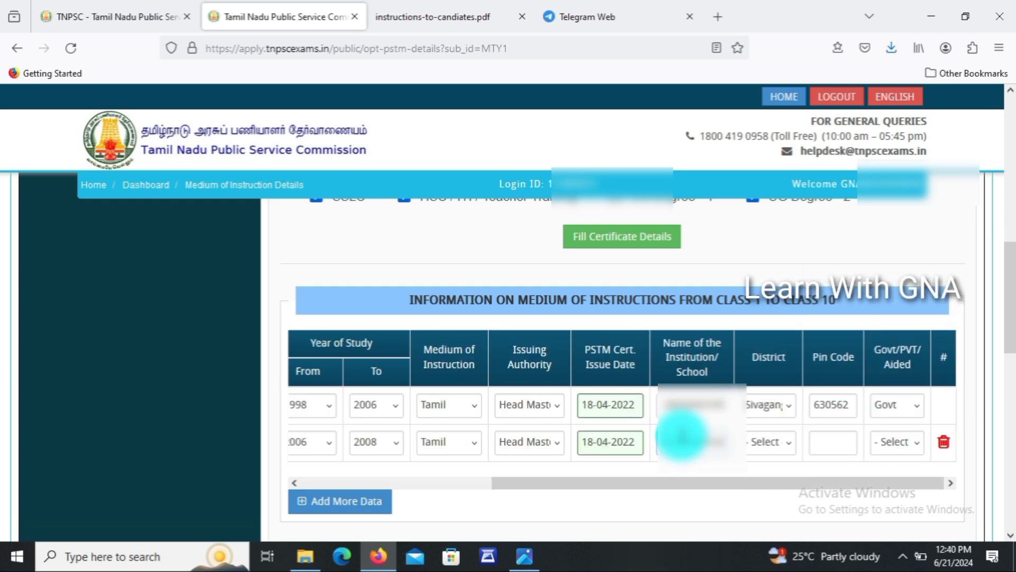
click(777, 446)
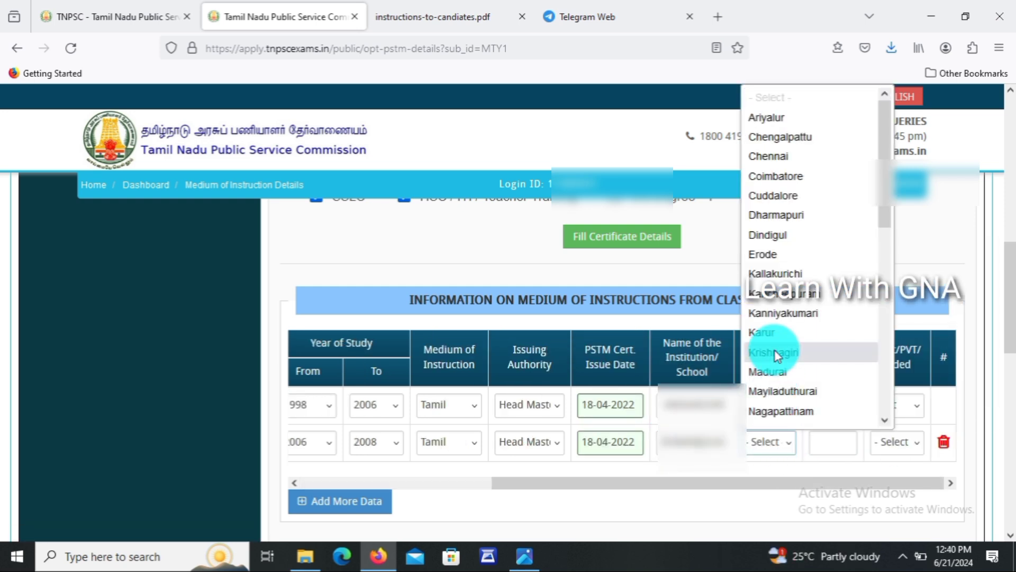
key(s)
key(s)
key(Return)
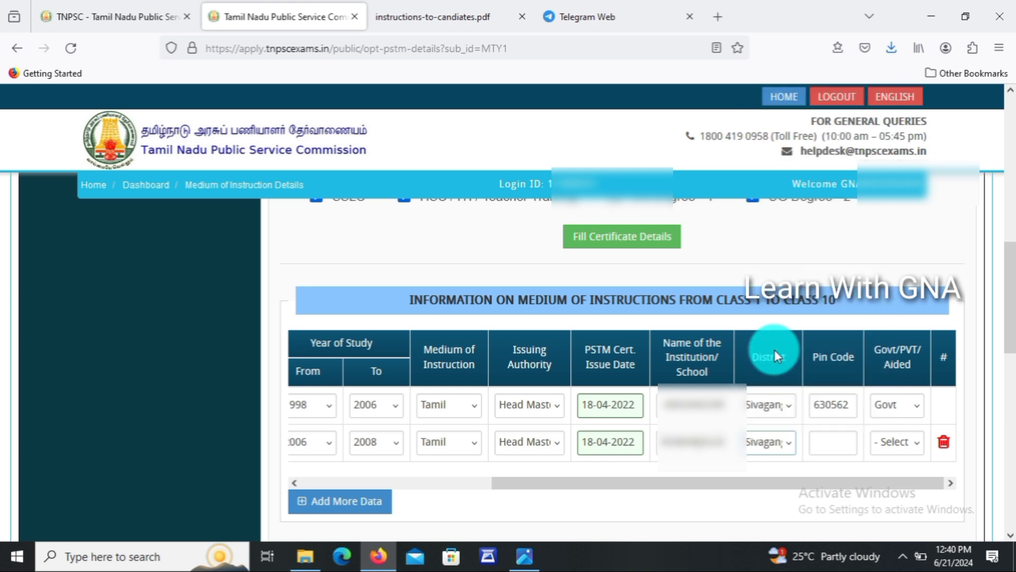
click(818, 440)
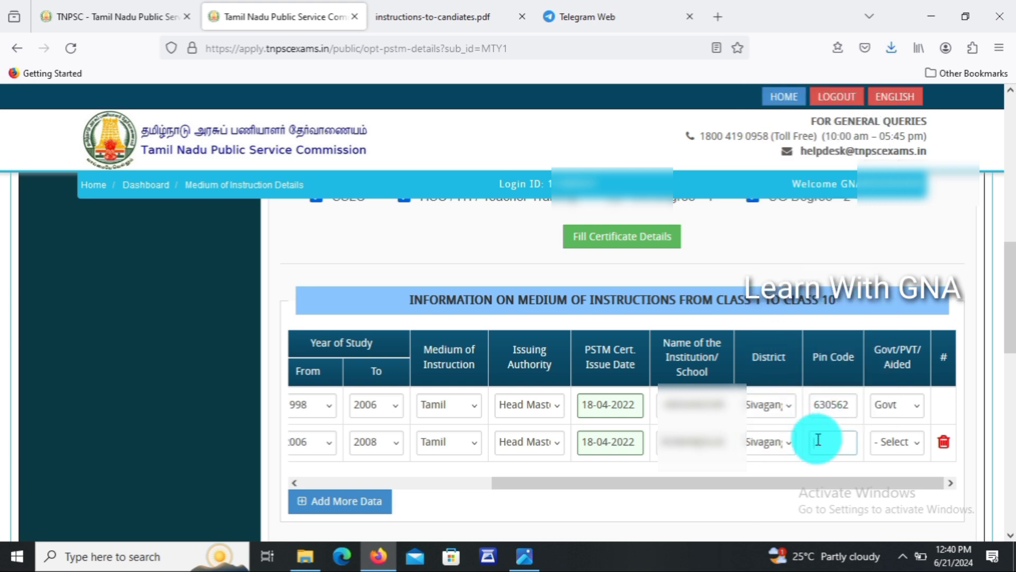
text(630562)
click(896, 443)
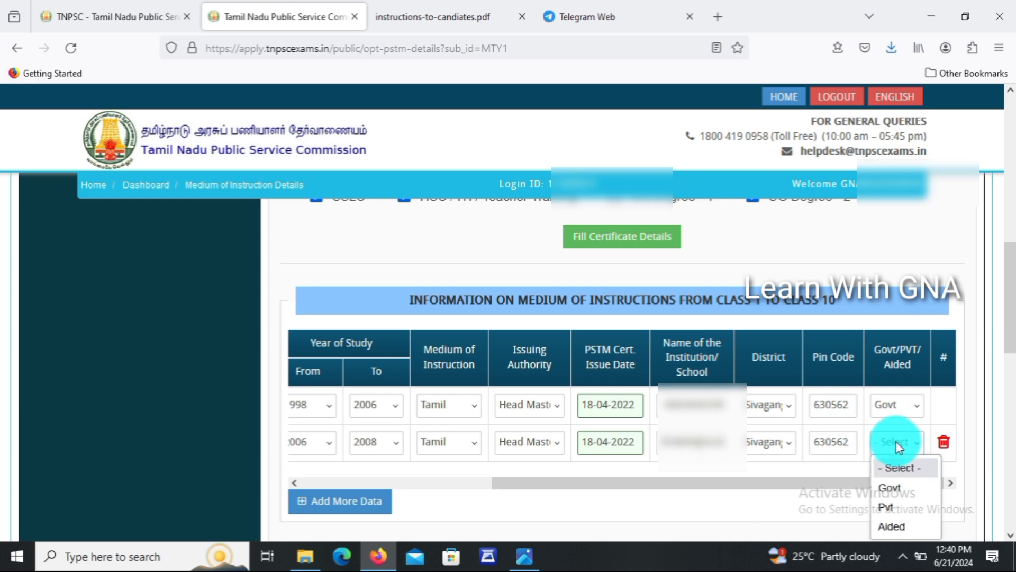
click(902, 485)
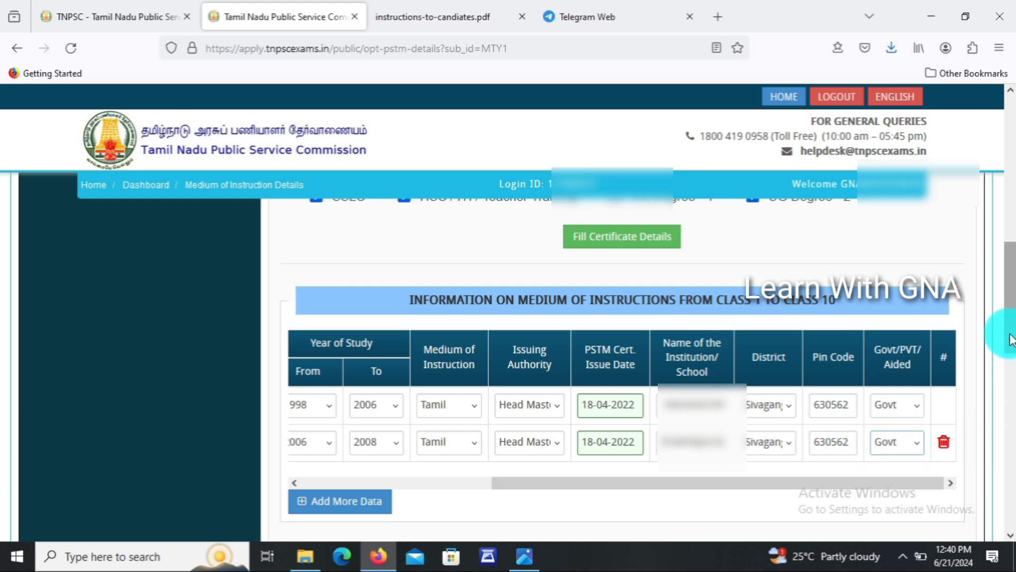
drag(1011, 352, 1006, 429)
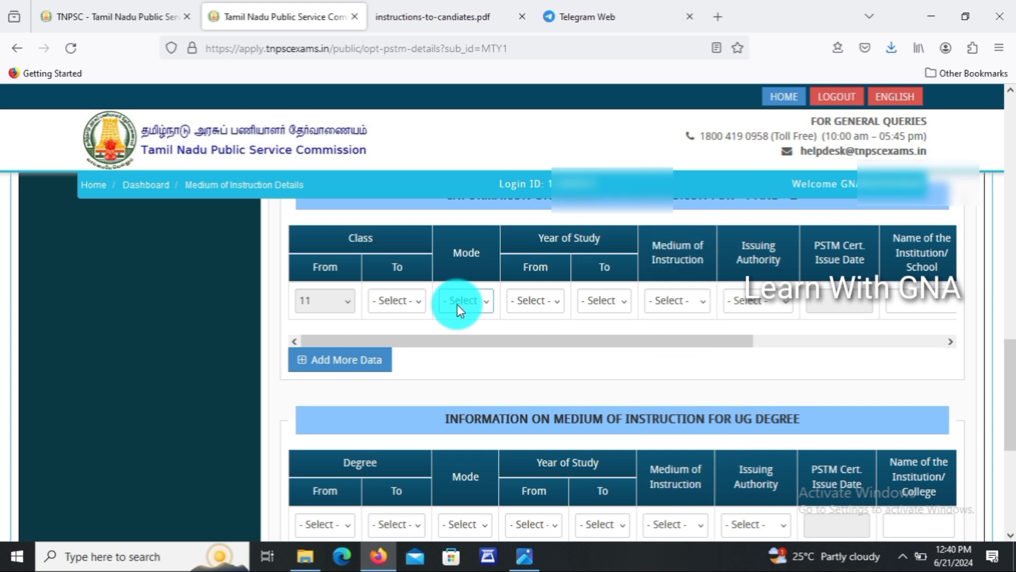
Set the +1/+2 row's ending class to 12 and mode to Regular.
click(409, 295)
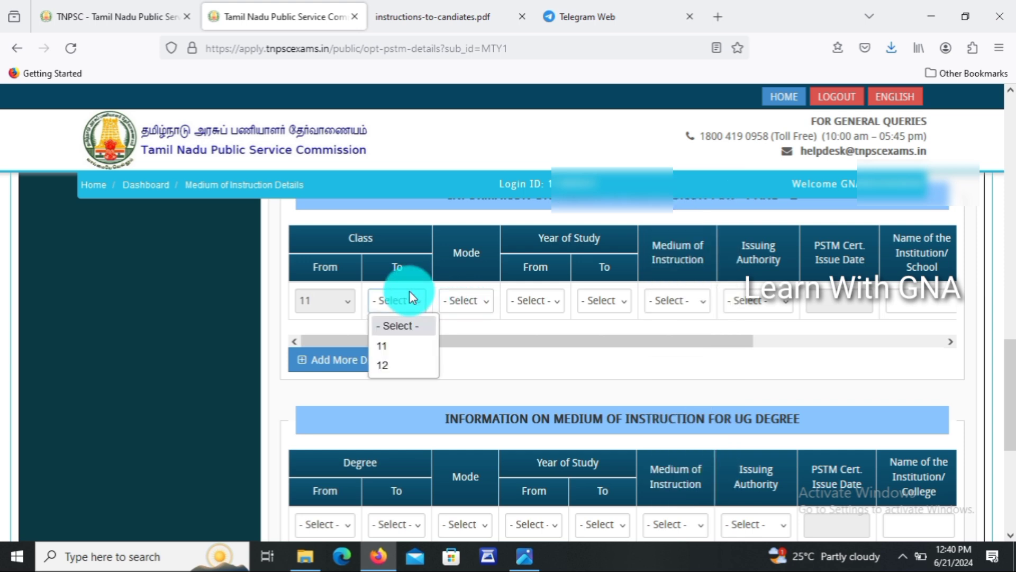
click(382, 363)
click(484, 307)
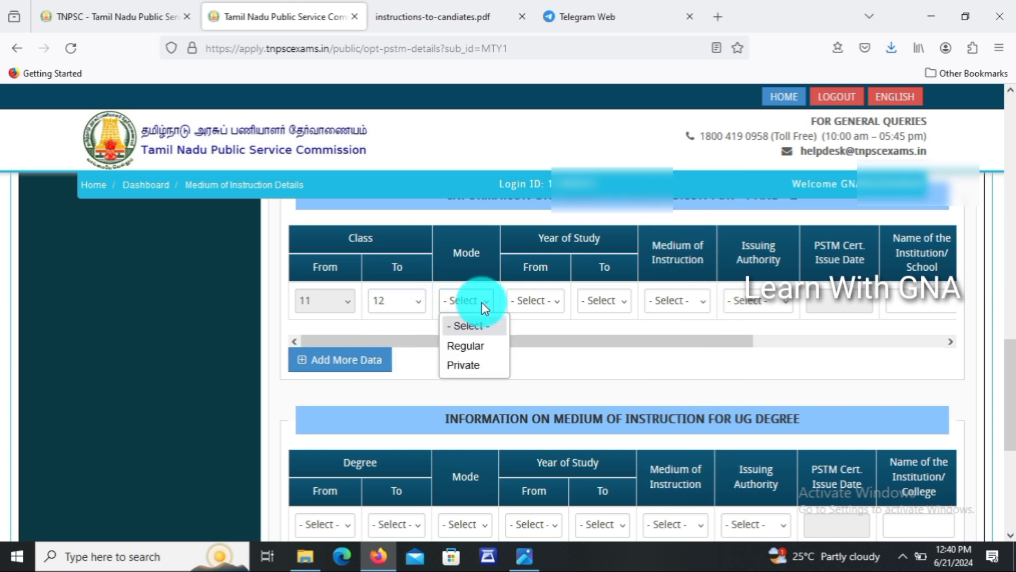
click(469, 344)
click(532, 295)
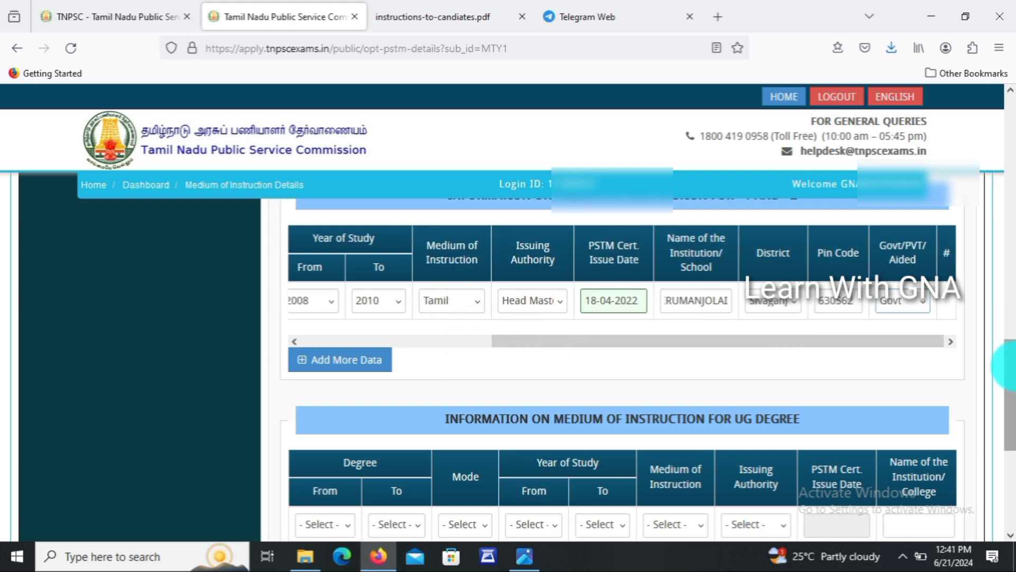
drag(1011, 365, 1012, 410)
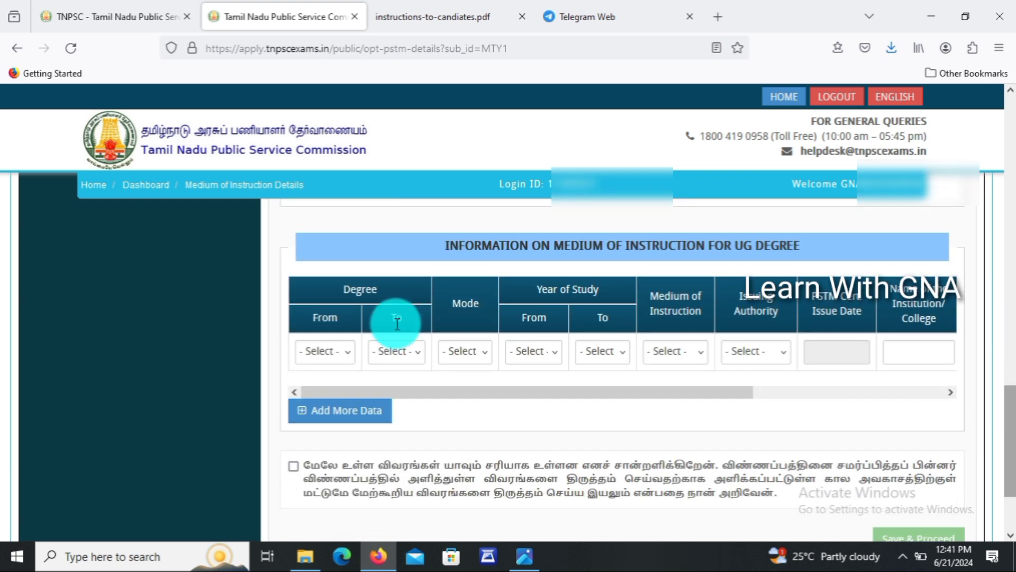
Set the UG degree row's study years from 1st to 3rd year and the mode of study to Distance.
click(312, 350)
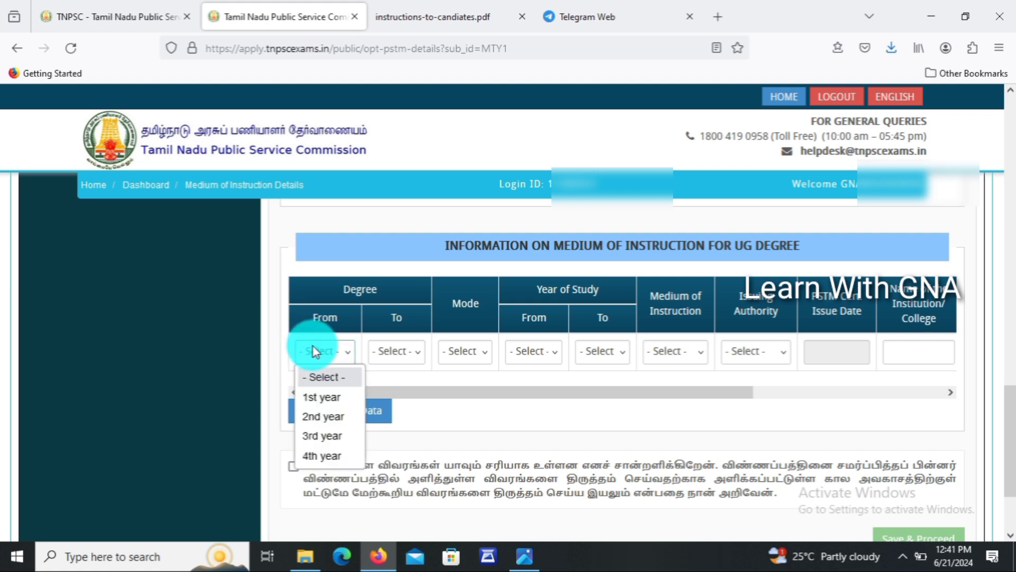
click(321, 401)
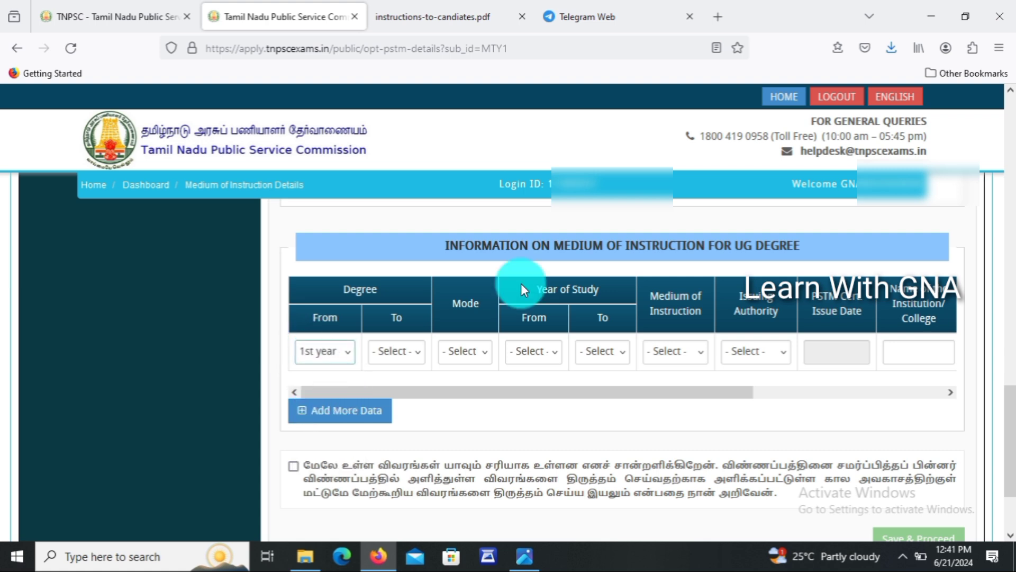
click(416, 346)
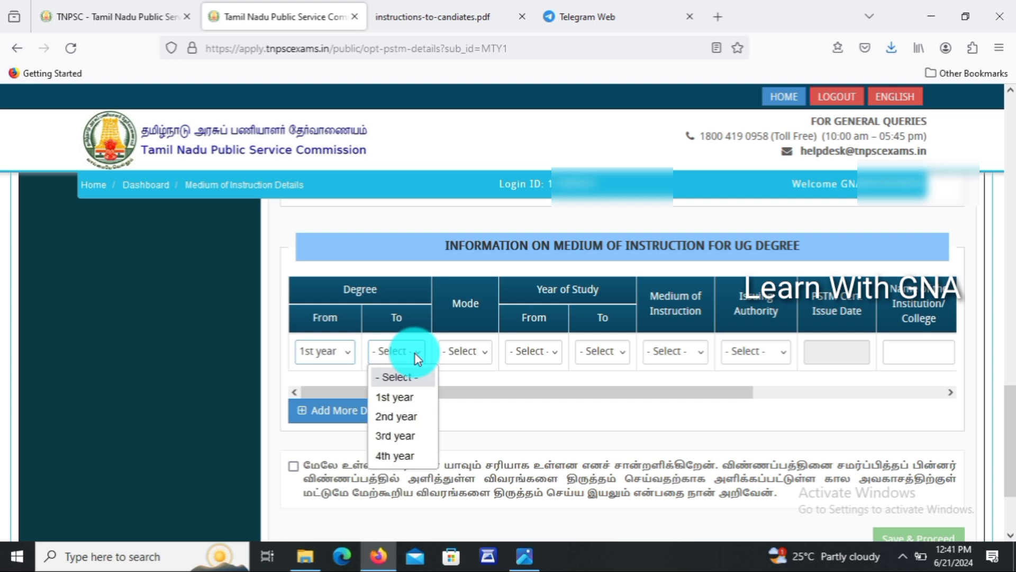
click(389, 435)
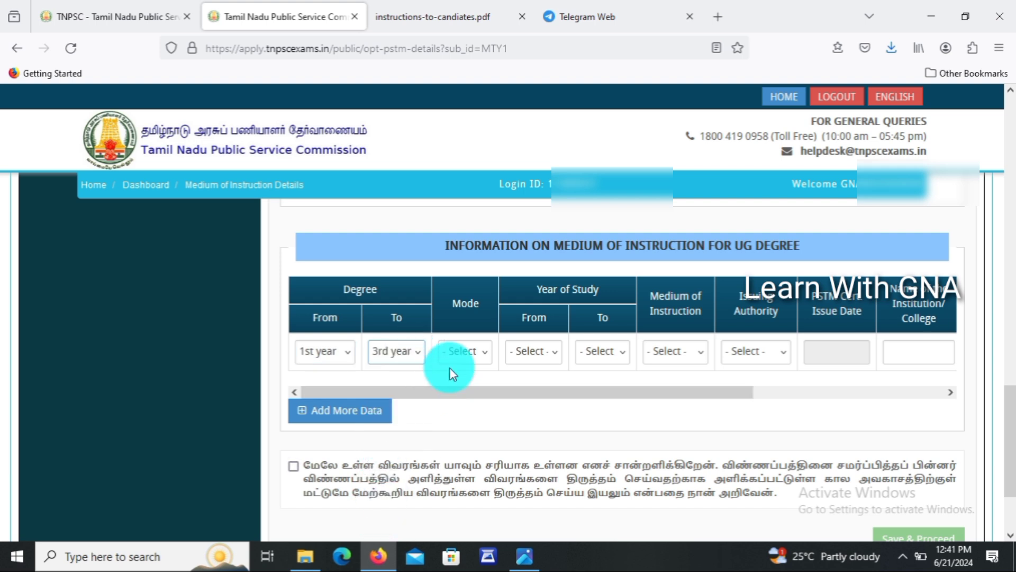
click(463, 350)
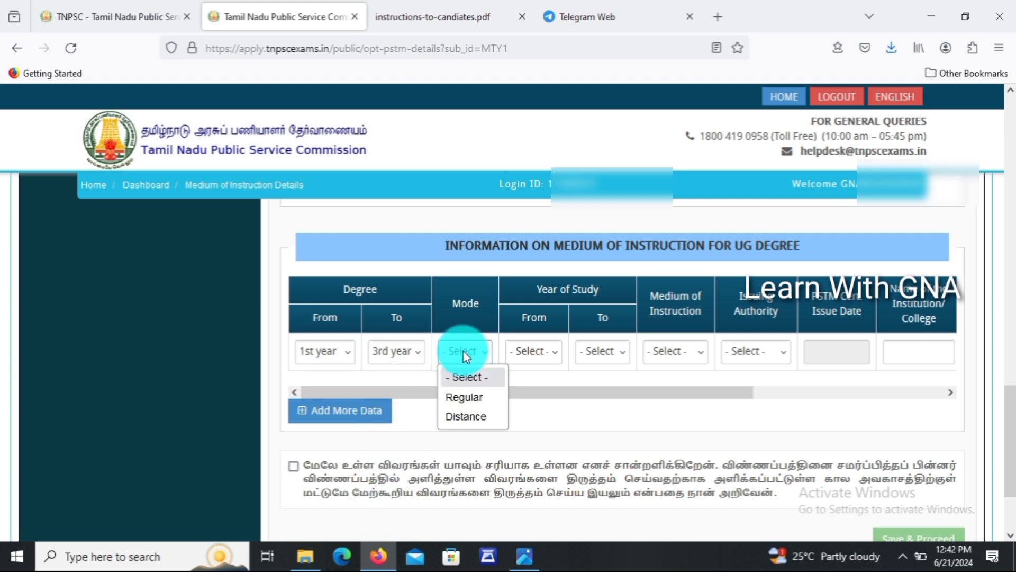
click(464, 417)
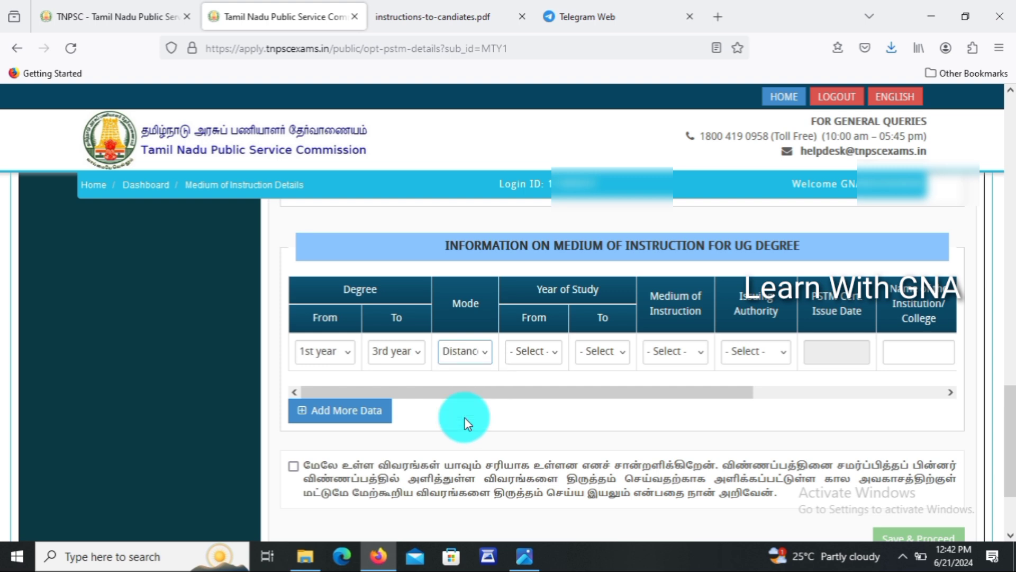
click(531, 349)
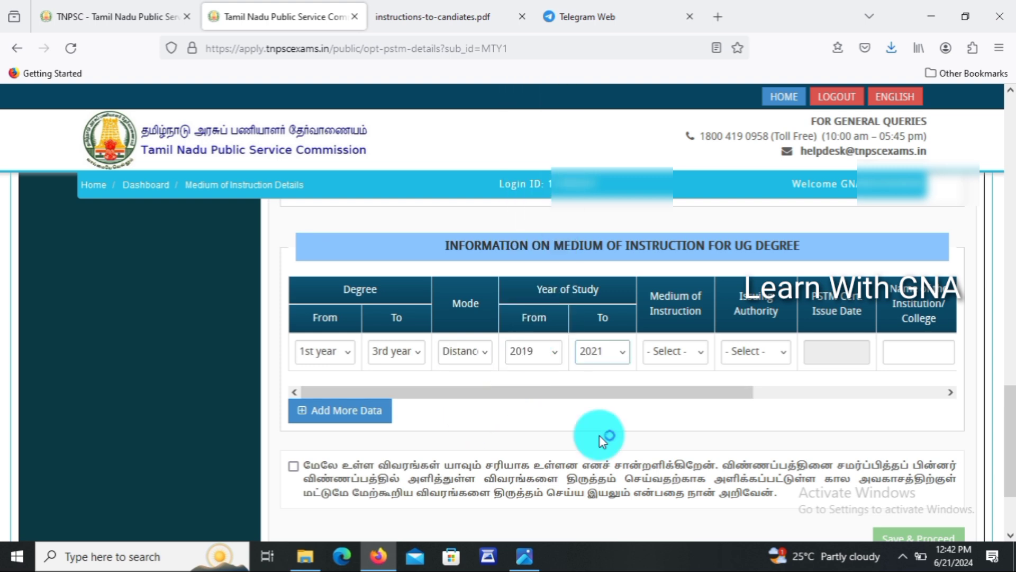
Choose Tamil as the medium and Head/Director of Educational Institute as the issuing authority.
click(678, 351)
click(670, 397)
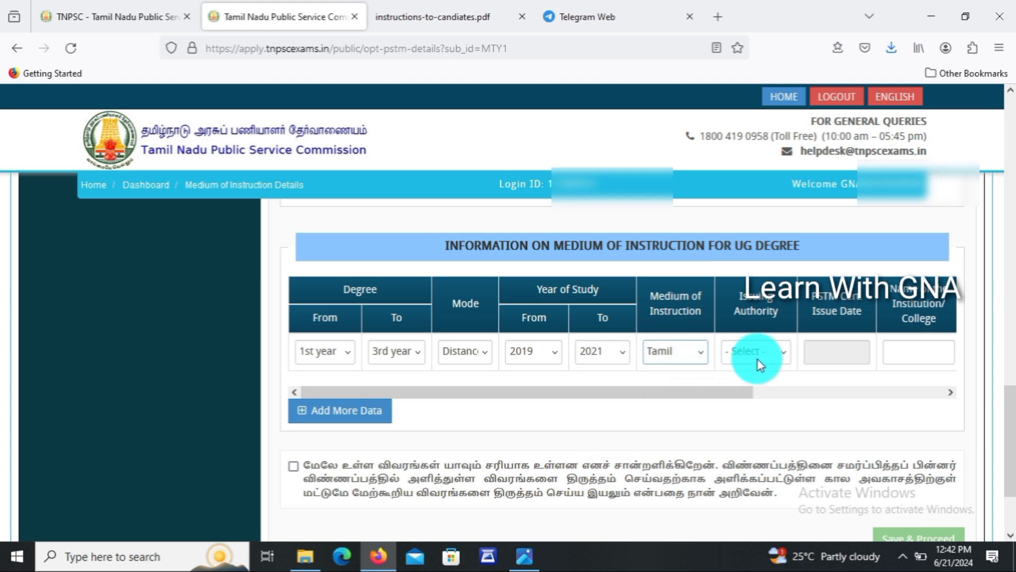
click(759, 357)
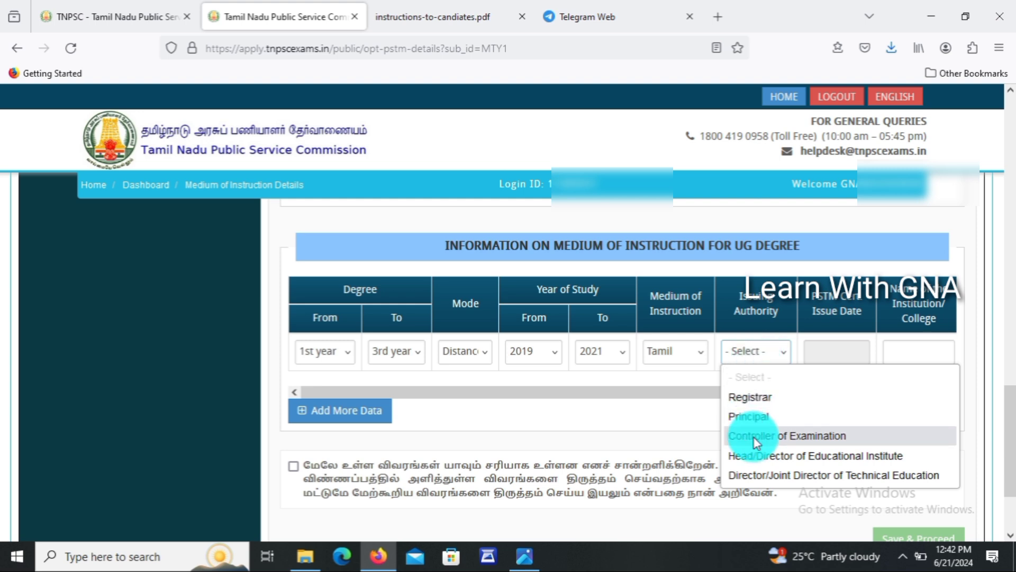
click(756, 456)
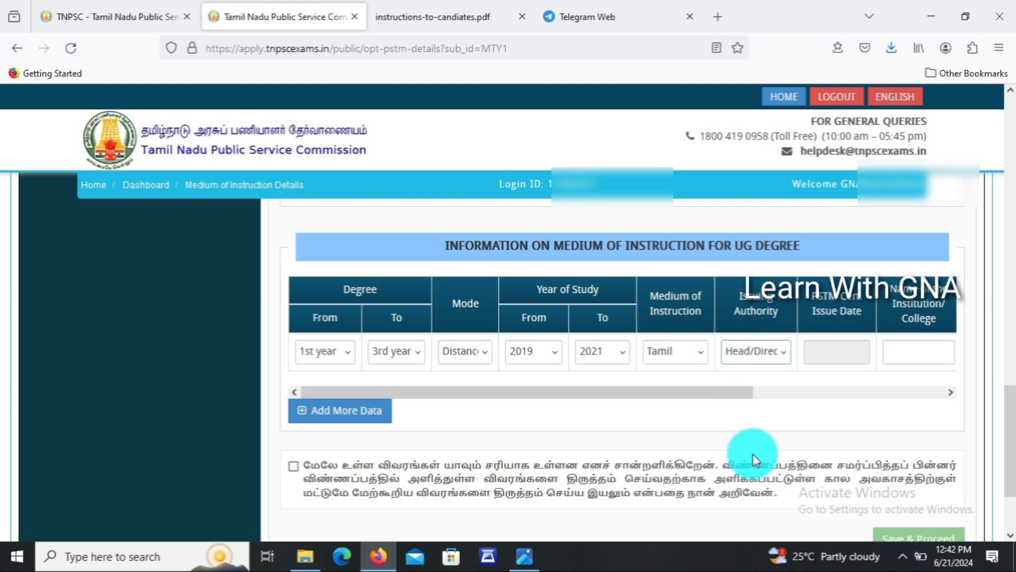
click(838, 357)
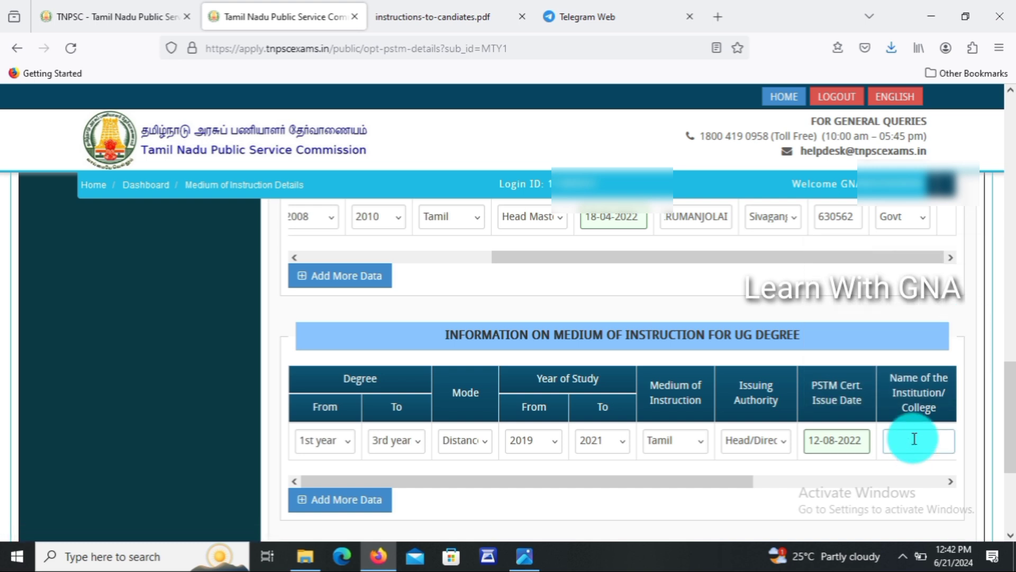
click(914, 439)
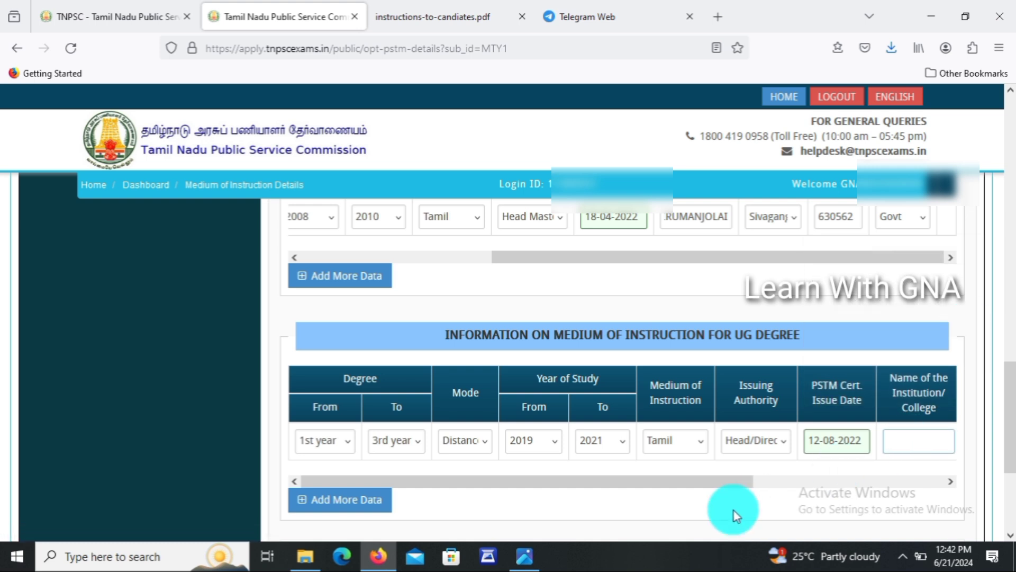
drag(725, 485, 919, 483)
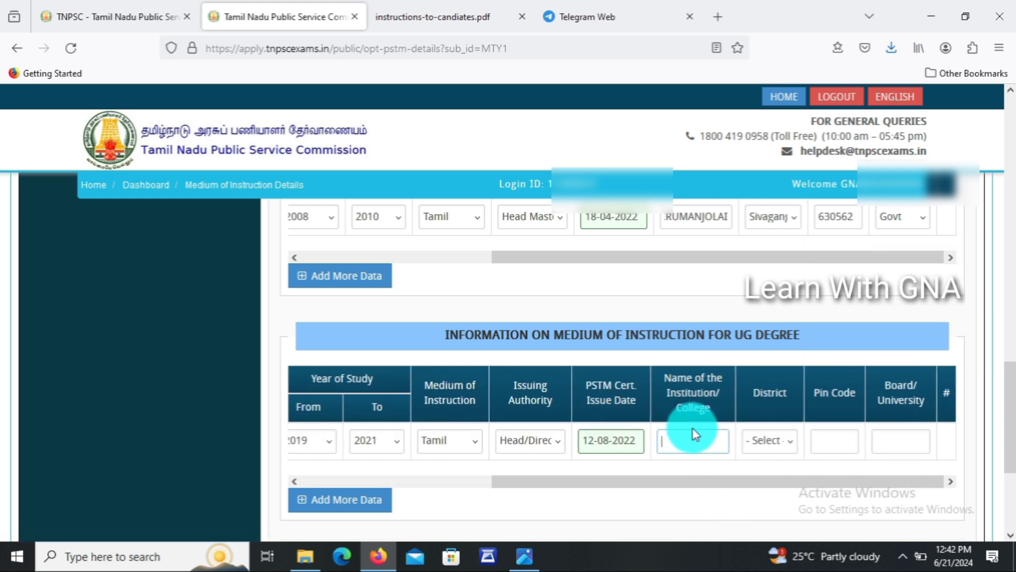
Enter Sivagangai district, pin code 630004 and ALAGAPPA UNIVERSITY as the board/university.
click(782, 436)
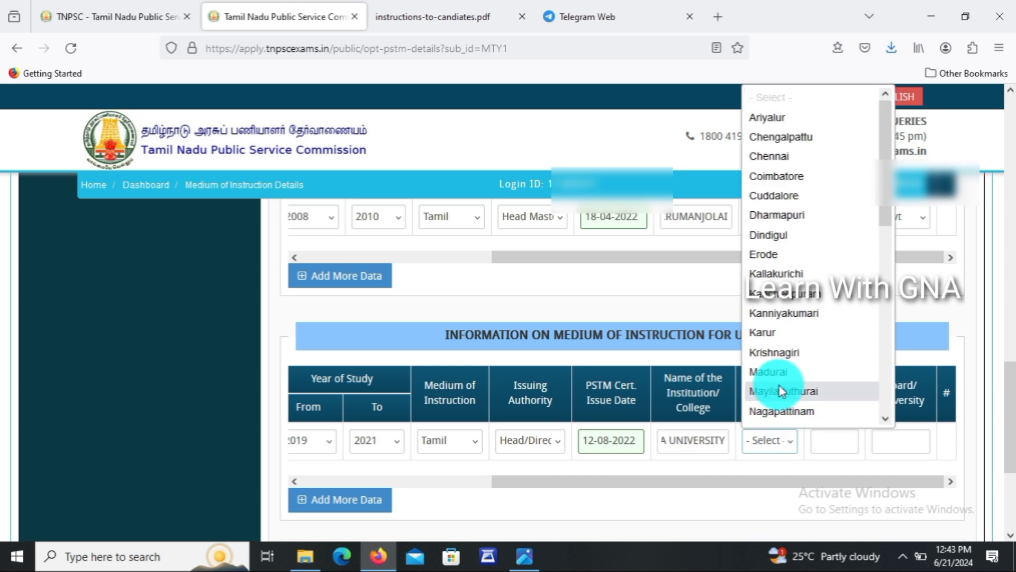
text(si)
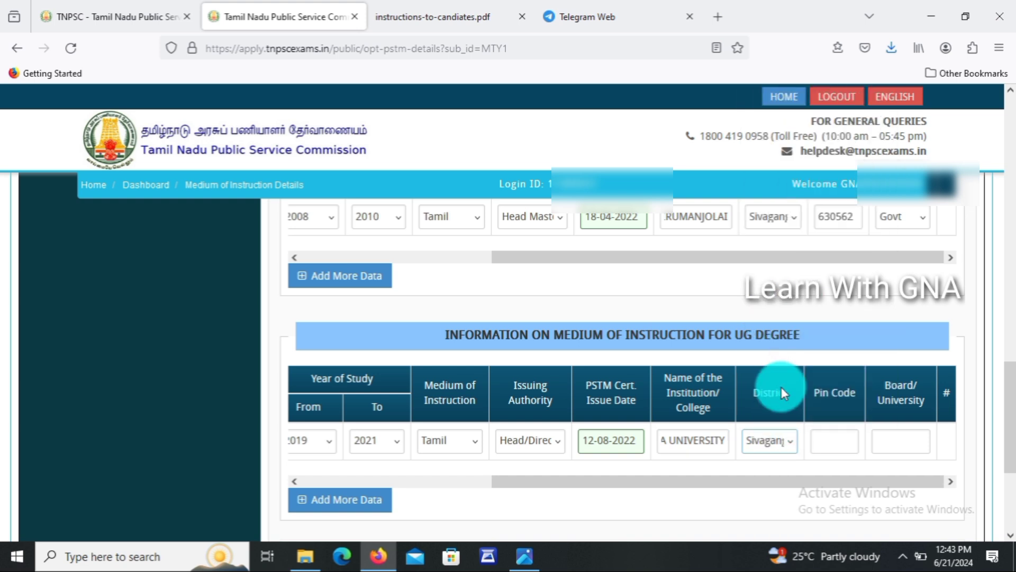
click(831, 447)
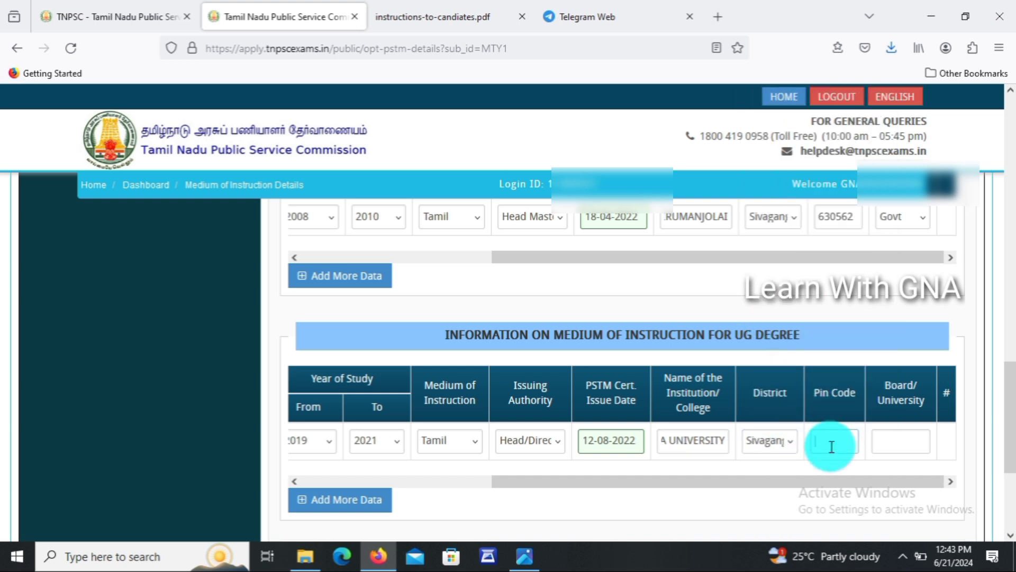
text(630004)
key(Tab)
text(ALAGAPPA UNIVERSITY)
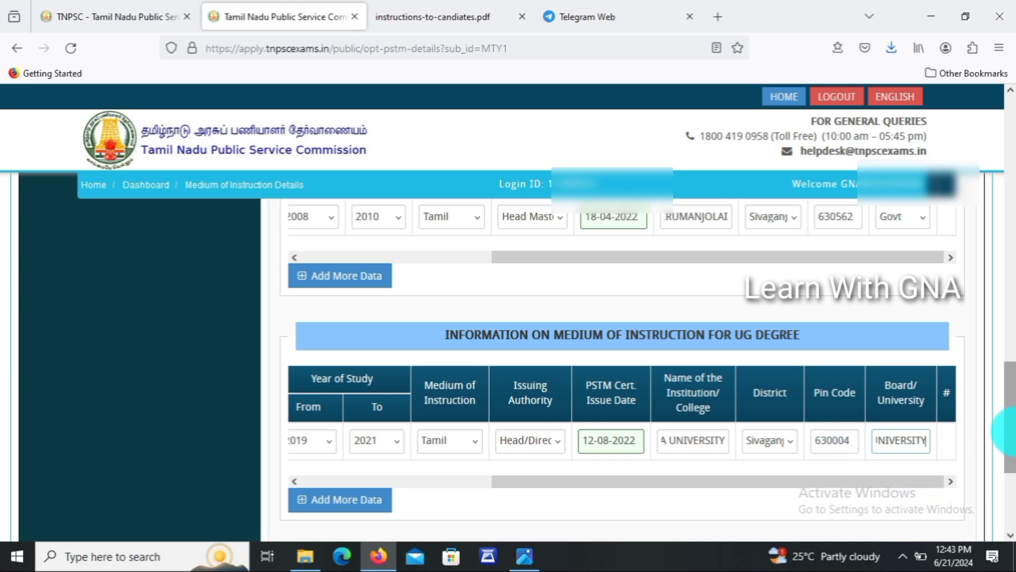
Accept the declaration and save the medium of instruction details.
scroll(1008, 466, down, 2)
scroll(1009, 468, down, 1)
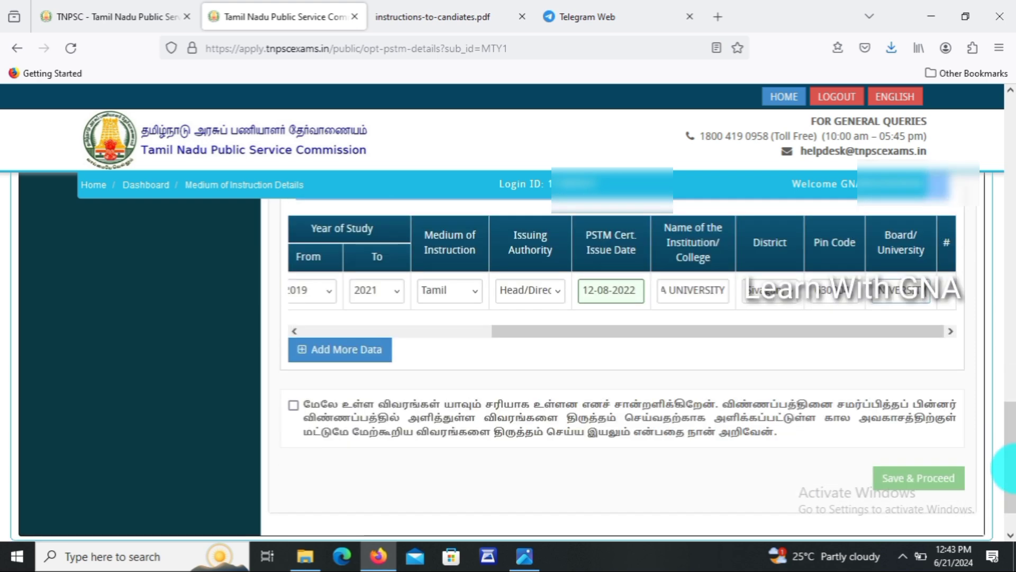
click(294, 405)
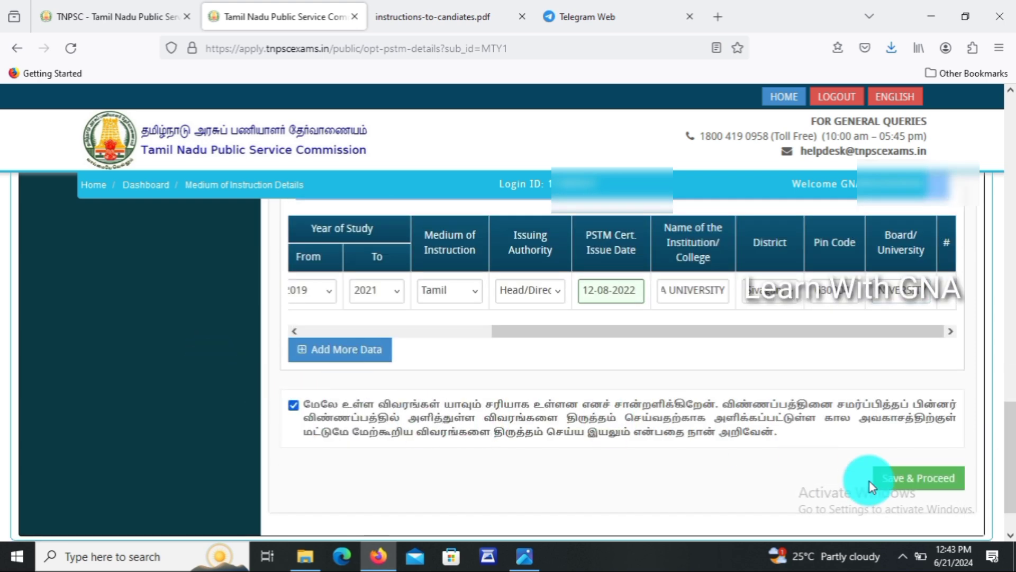
click(913, 488)
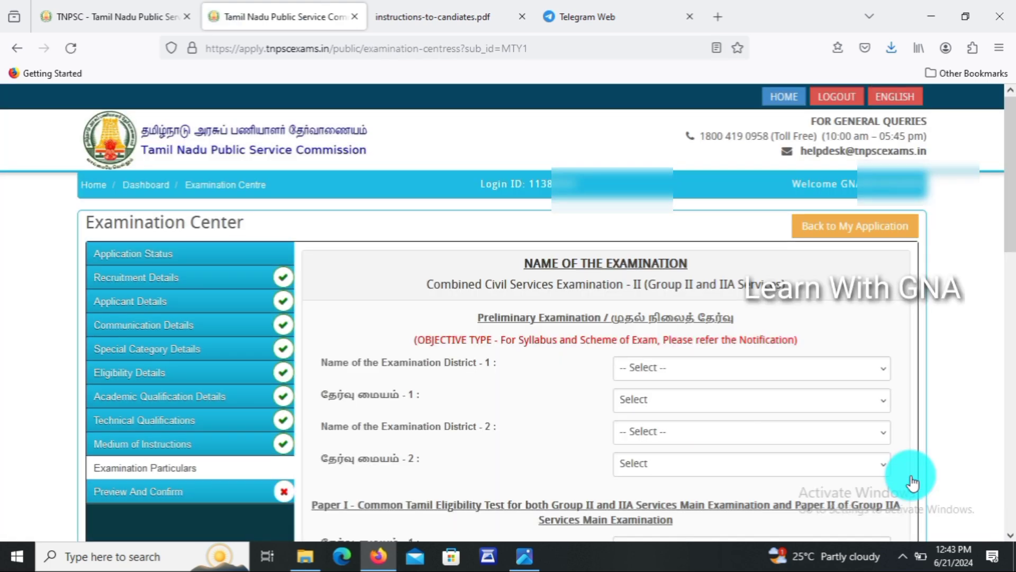
Set examination district 1 to Sivagangai with preliminary centre Sivagangai (1801).
scroll(1009, 224, down, 2)
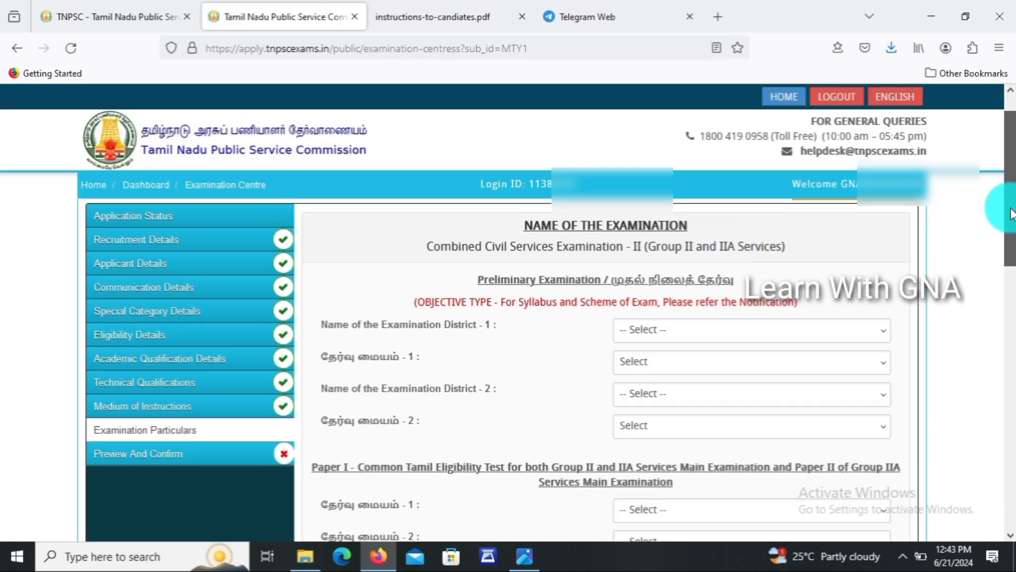
scroll(1009, 223, up, 1)
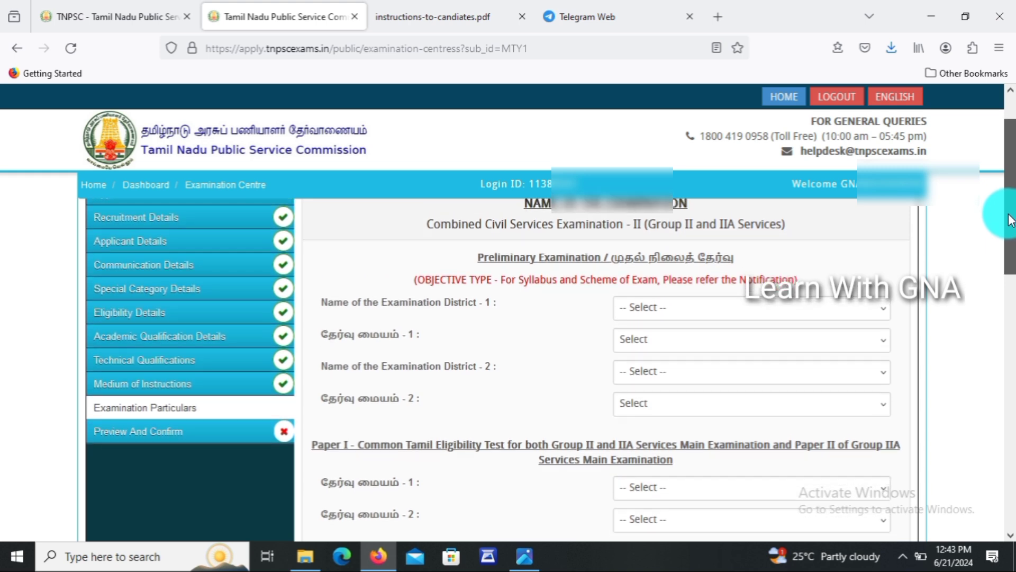
scroll(1010, 223, down, 2)
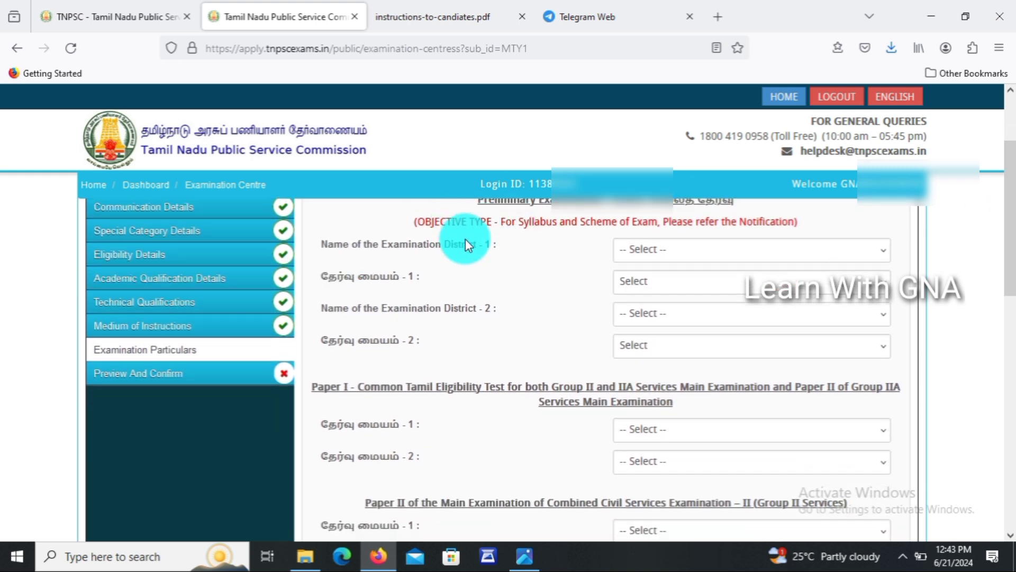
click(727, 257)
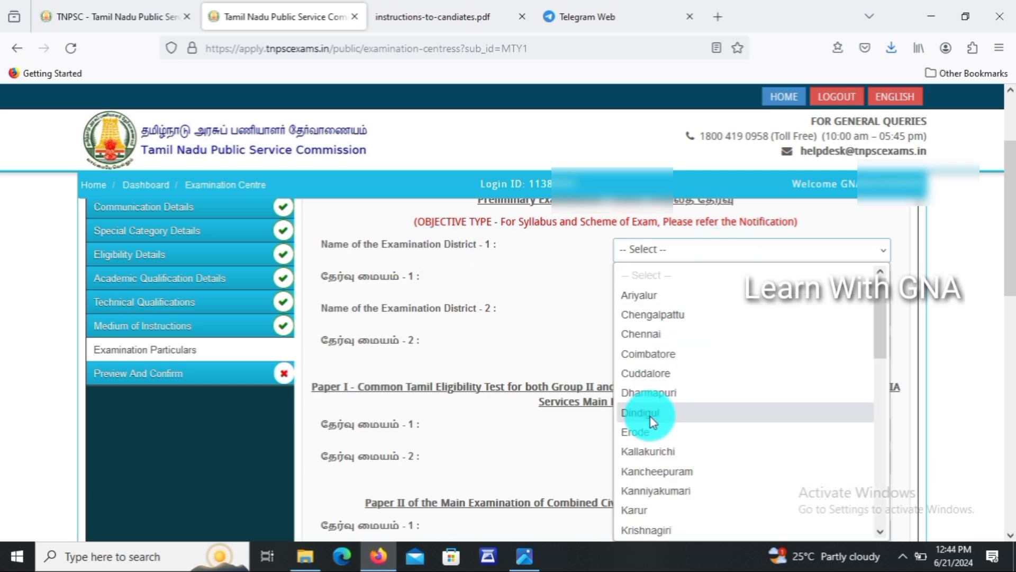
text(si)
key(Return)
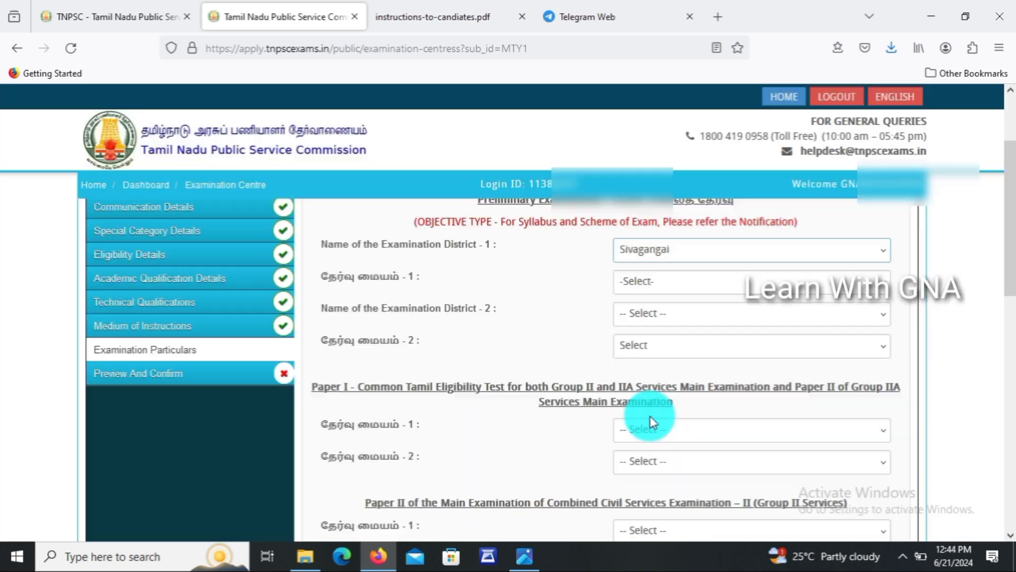
click(672, 283)
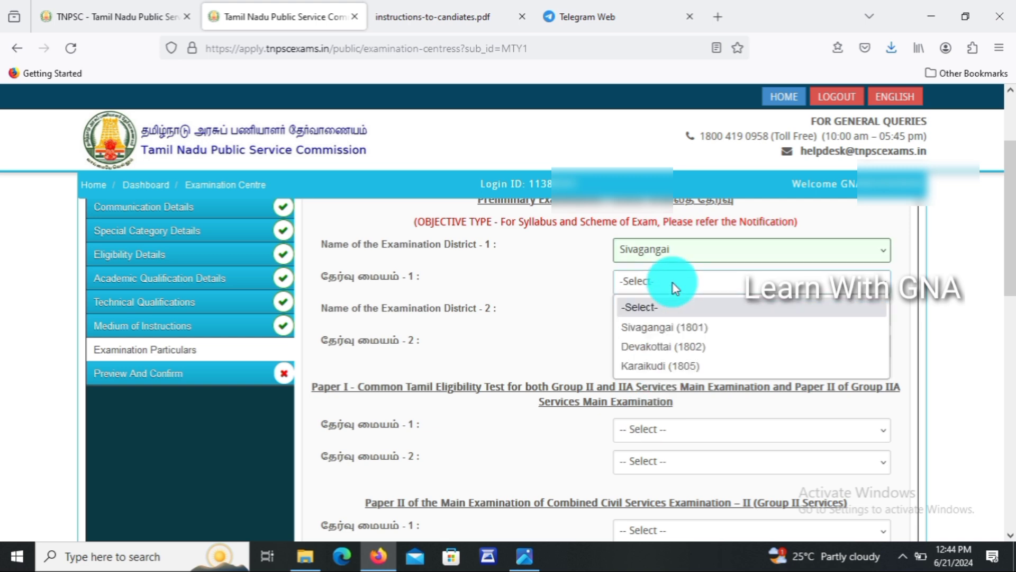
click(661, 326)
Set examination district 2 to Madurai with preliminary centre Madurai (North) (1004).
click(665, 317)
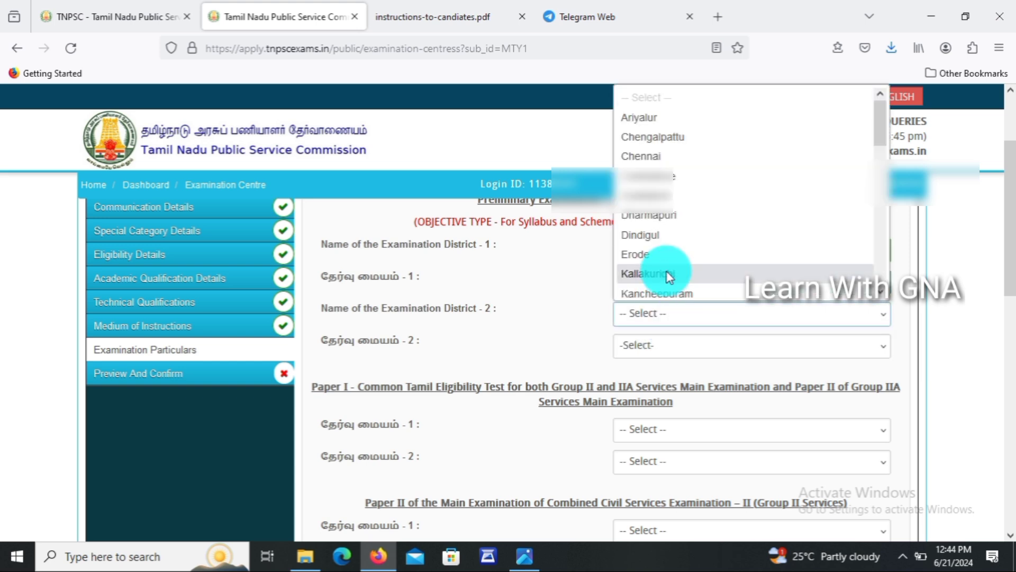
key(s)
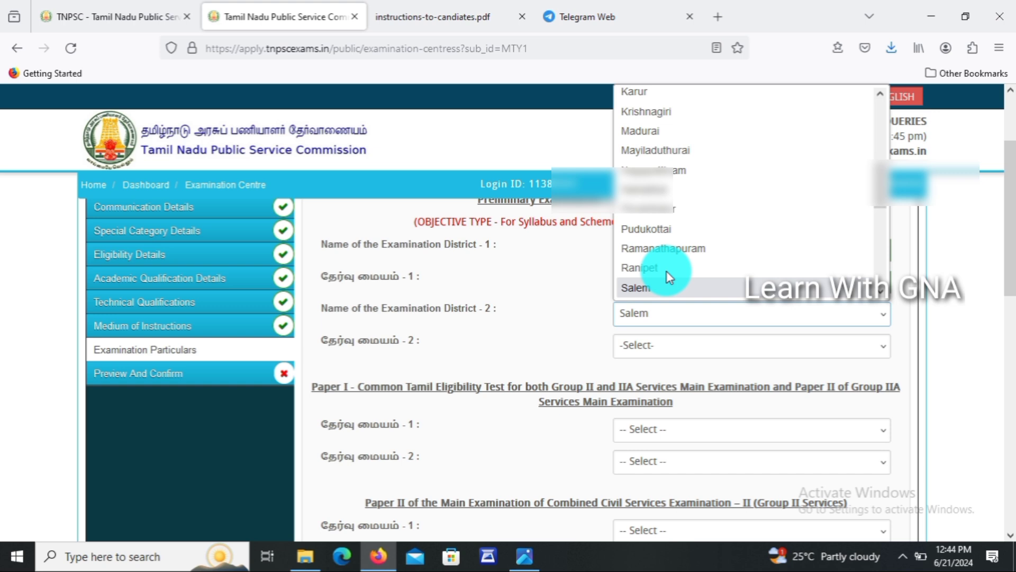
click(659, 132)
click(643, 354)
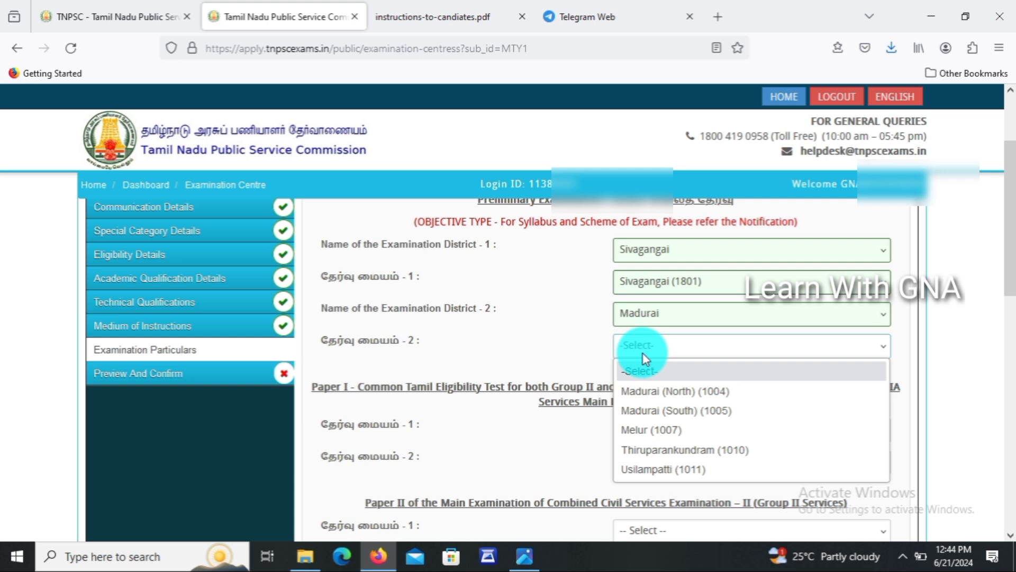
click(646, 392)
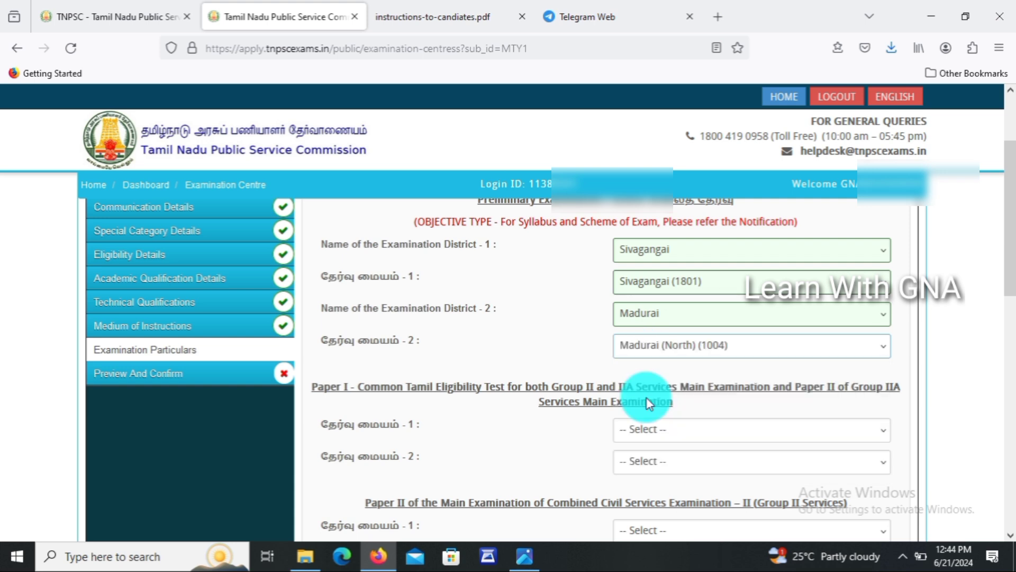
Choose Madurai (1001) and Virudhunagar (2901) as the Paper I centres.
click(640, 429)
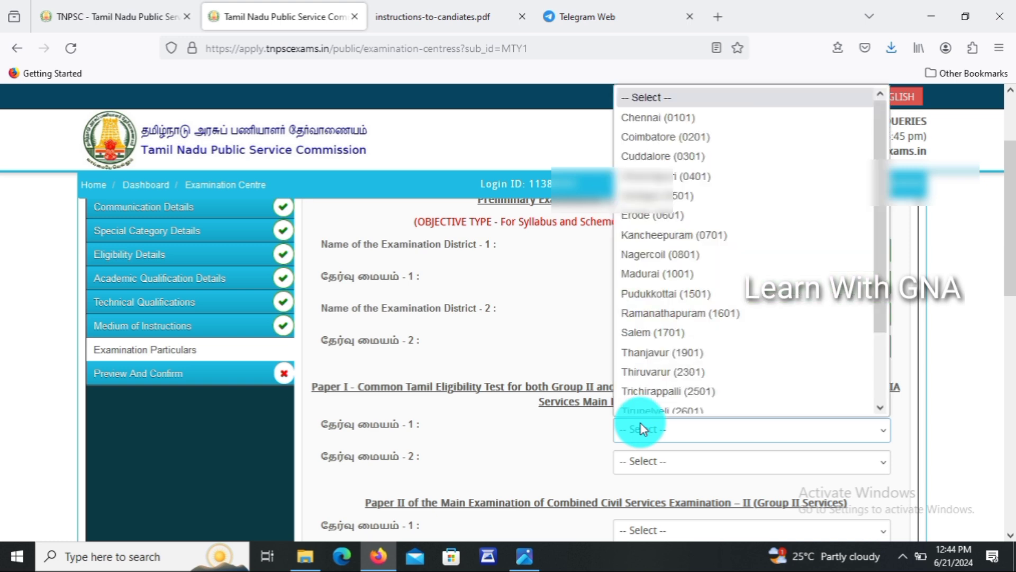
click(657, 272)
scroll(1012, 203, down, 2)
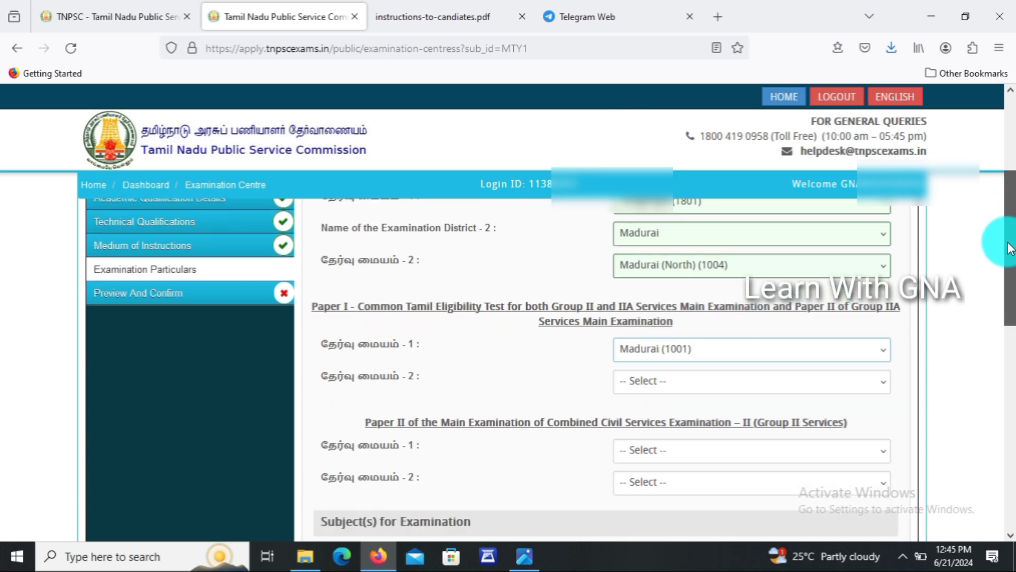
click(661, 345)
click(663, 282)
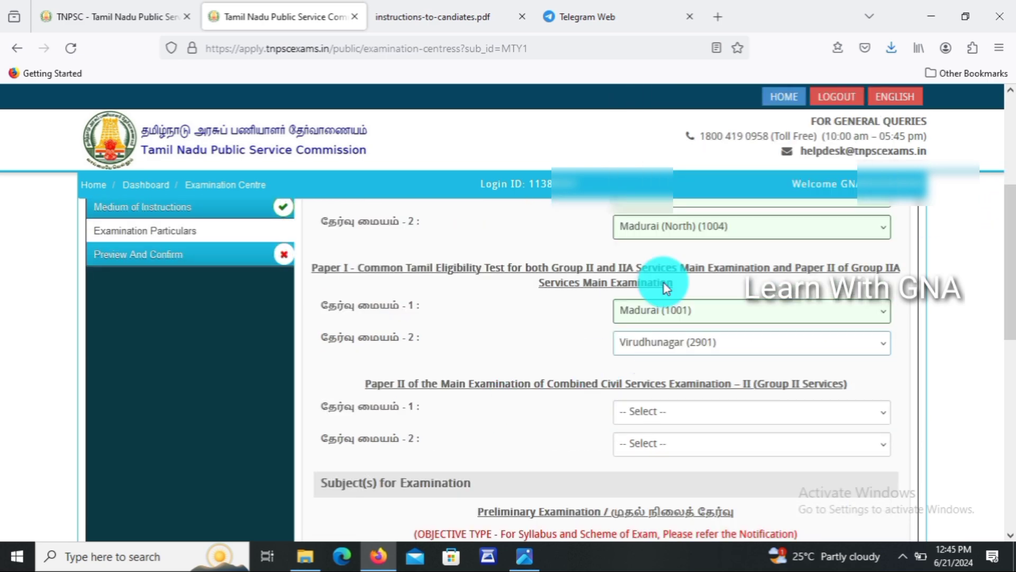
drag(1012, 291, 1012, 339)
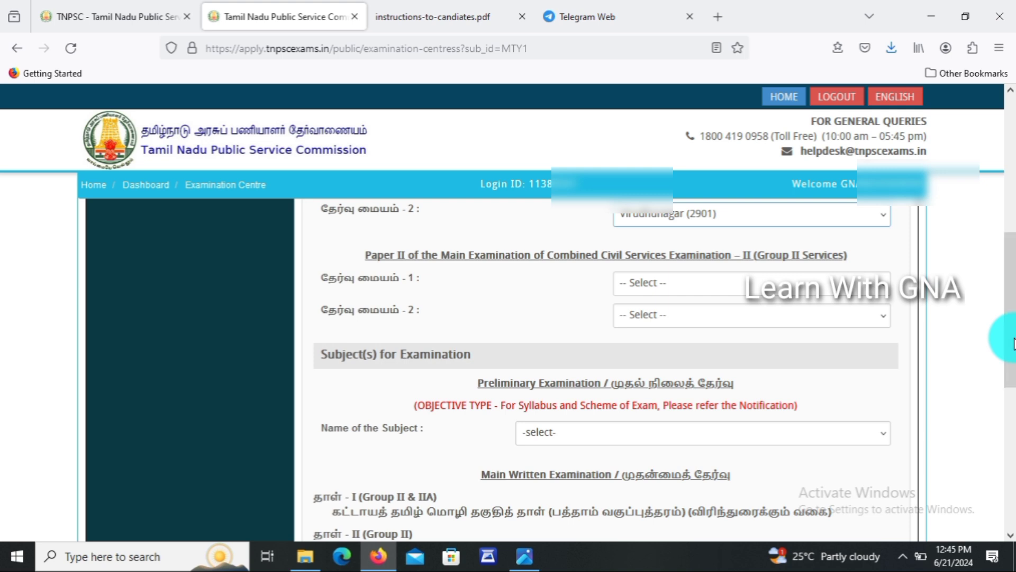
Choose Madurai (1001) and Chennai (0101) as the Paper II centres.
click(749, 283)
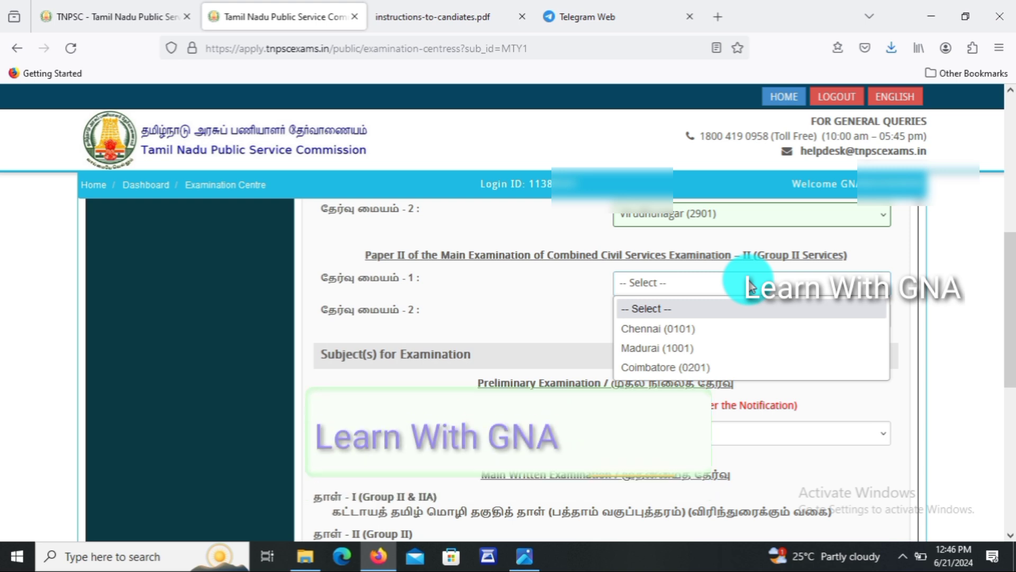
click(674, 349)
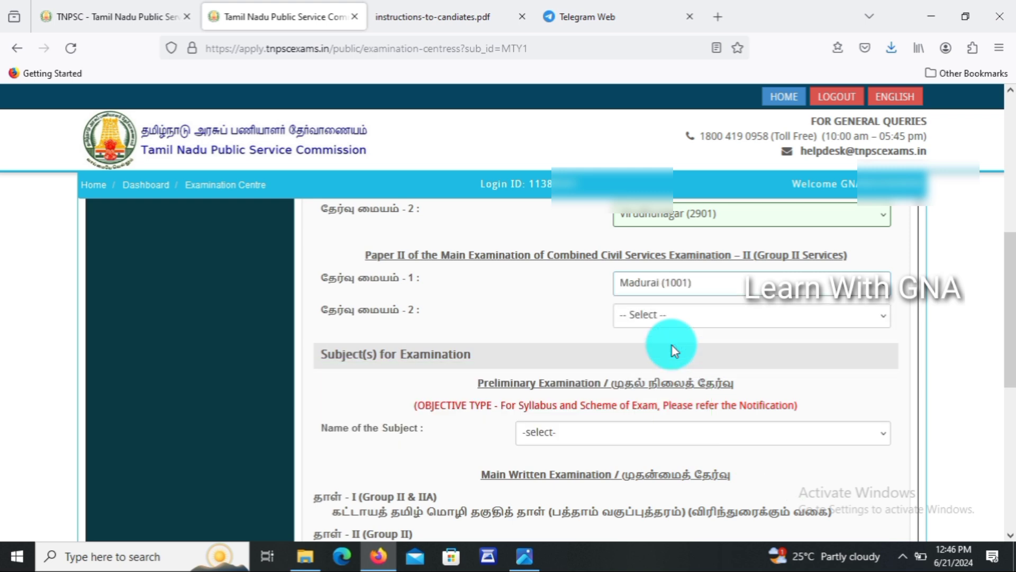
click(663, 315)
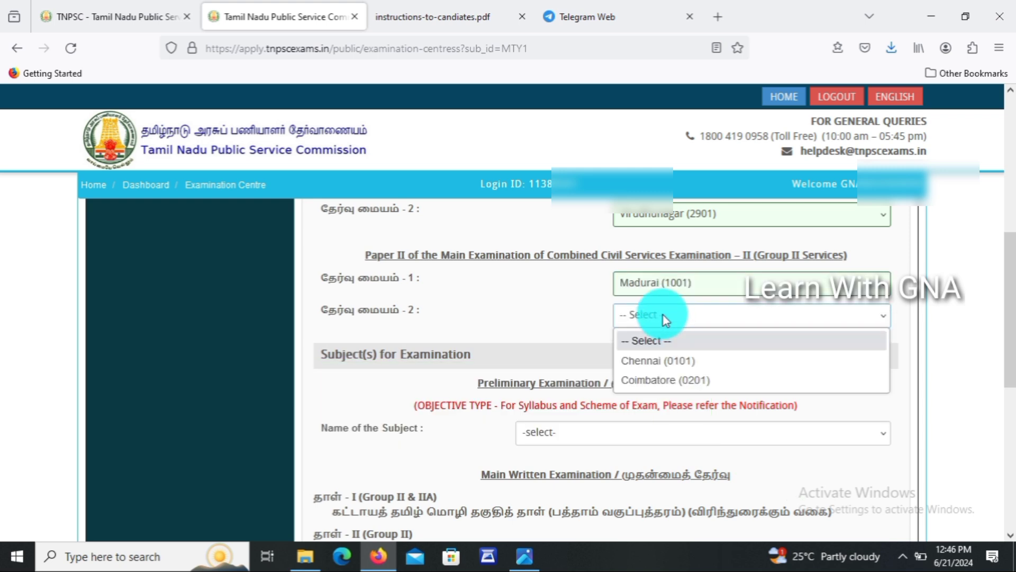
click(659, 362)
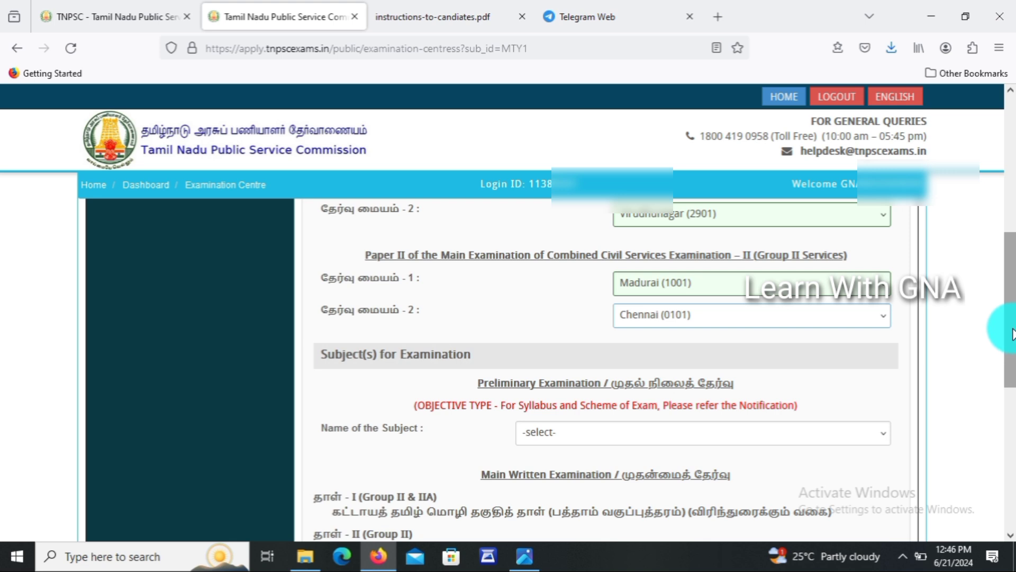
drag(1010, 330, 1011, 394)
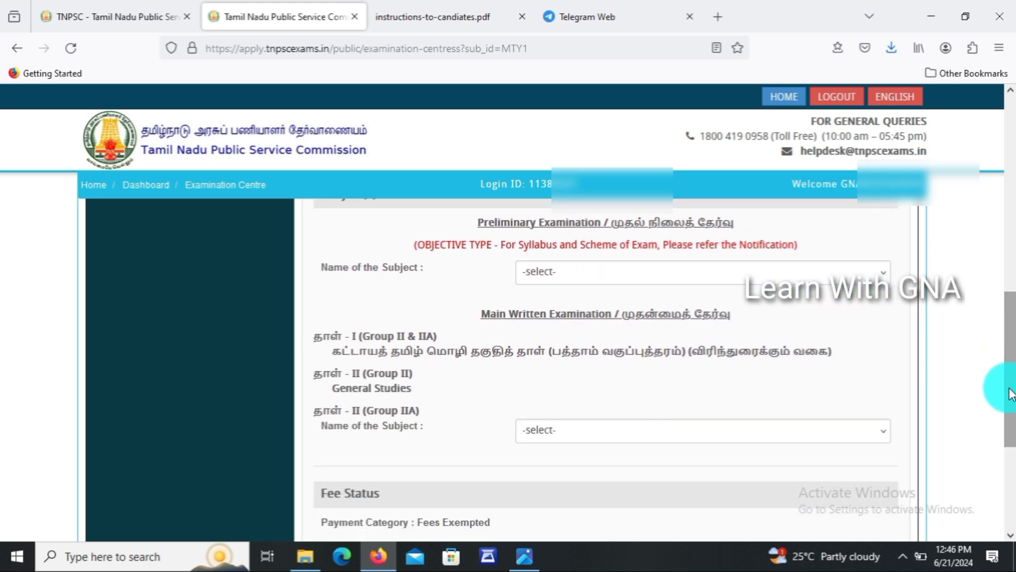
click(684, 268)
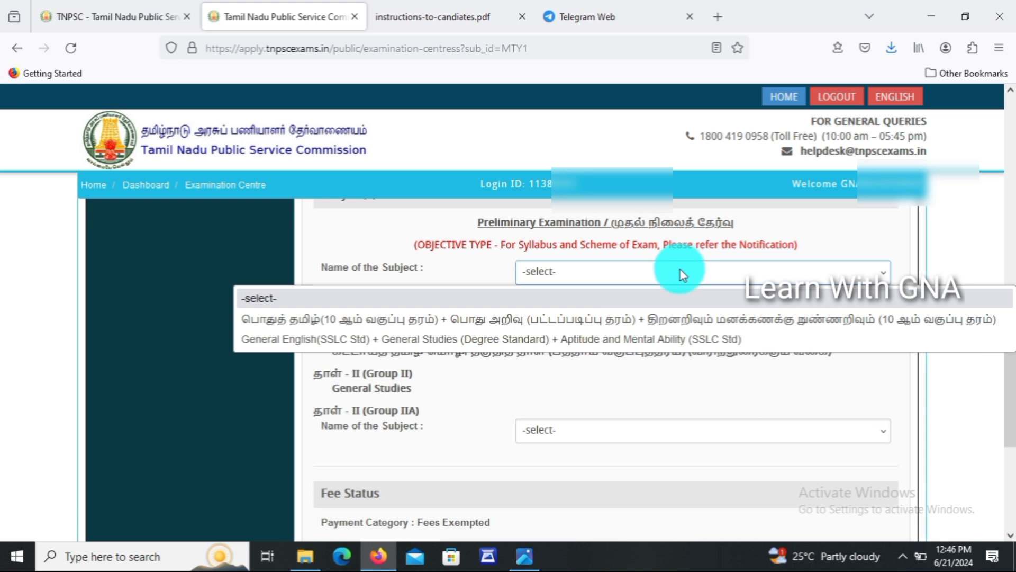
Select General Tamil (10th Std) + General Studies for the preliminary and Group IIA papers, accepting the final-choice alert.
click(658, 320)
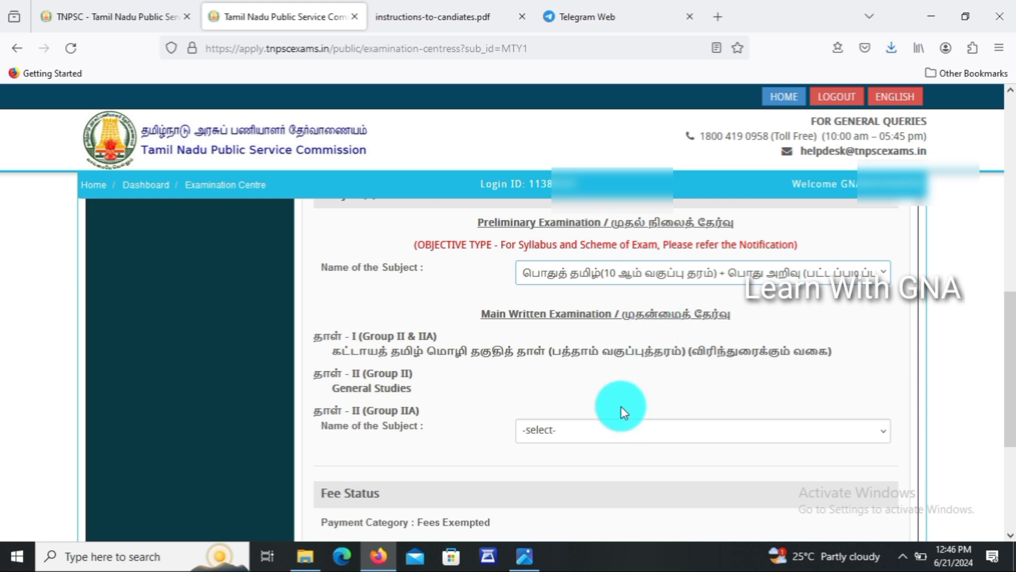
scroll(1011, 350, down, 2)
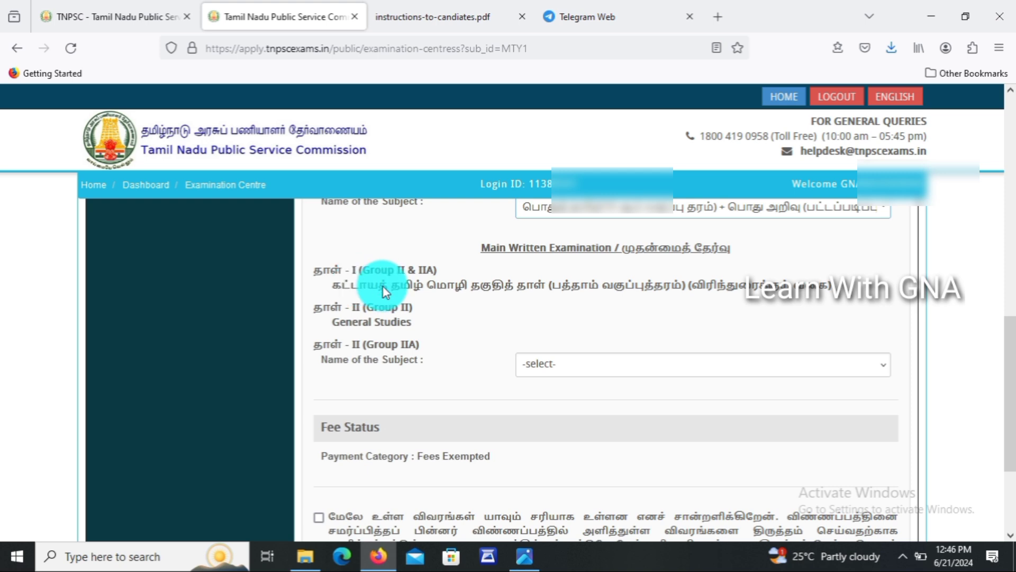
click(628, 364)
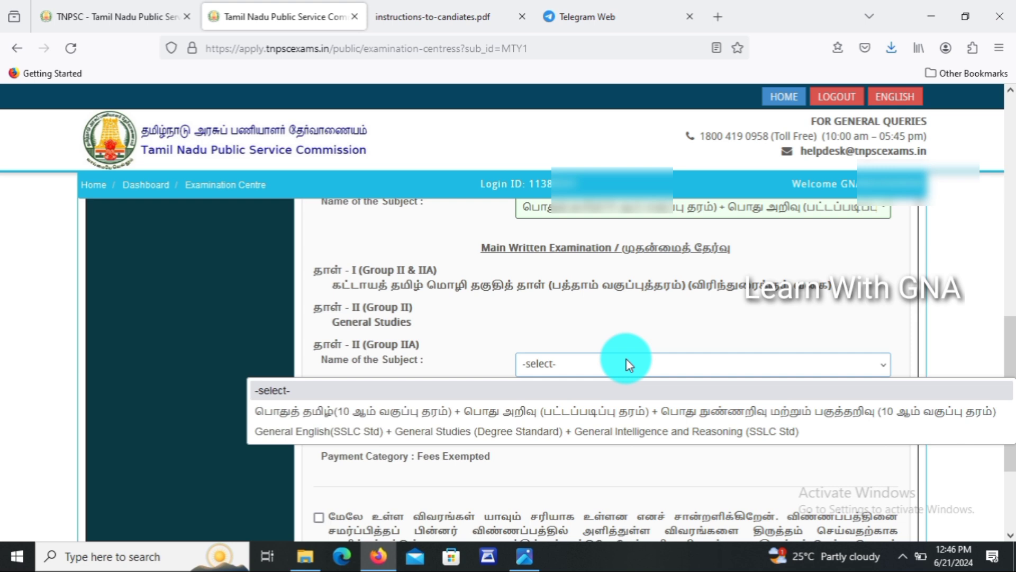
click(616, 407)
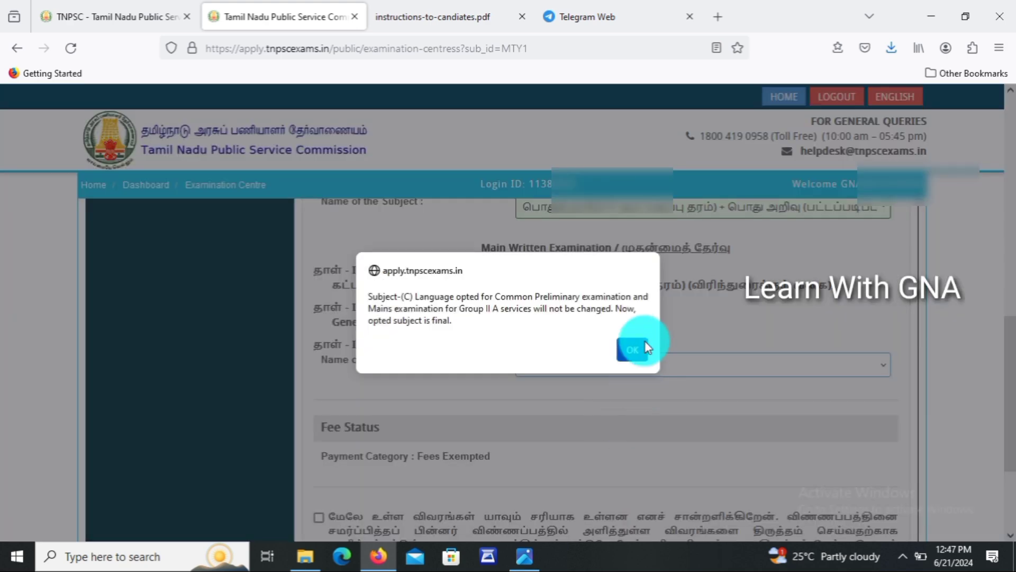
click(646, 342)
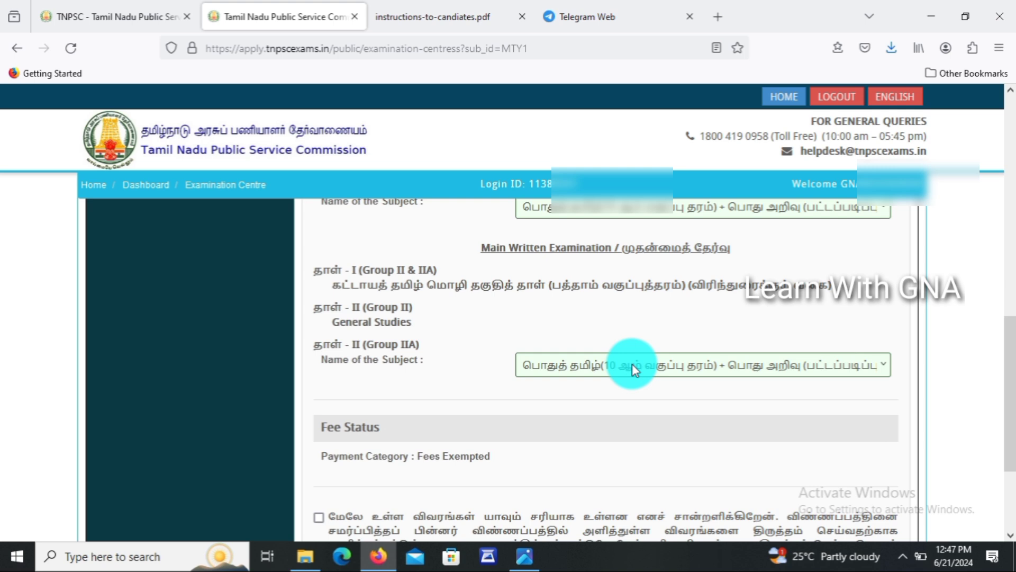
Accept the details-are-correct declaration and save the exam details to reach the application preview.
drag(1011, 420, 999, 472)
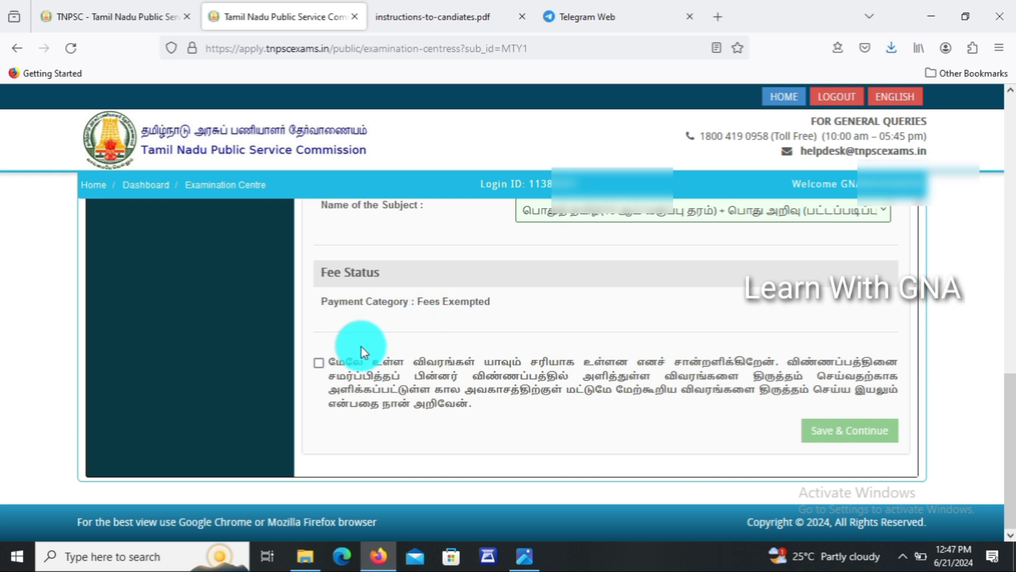
click(319, 363)
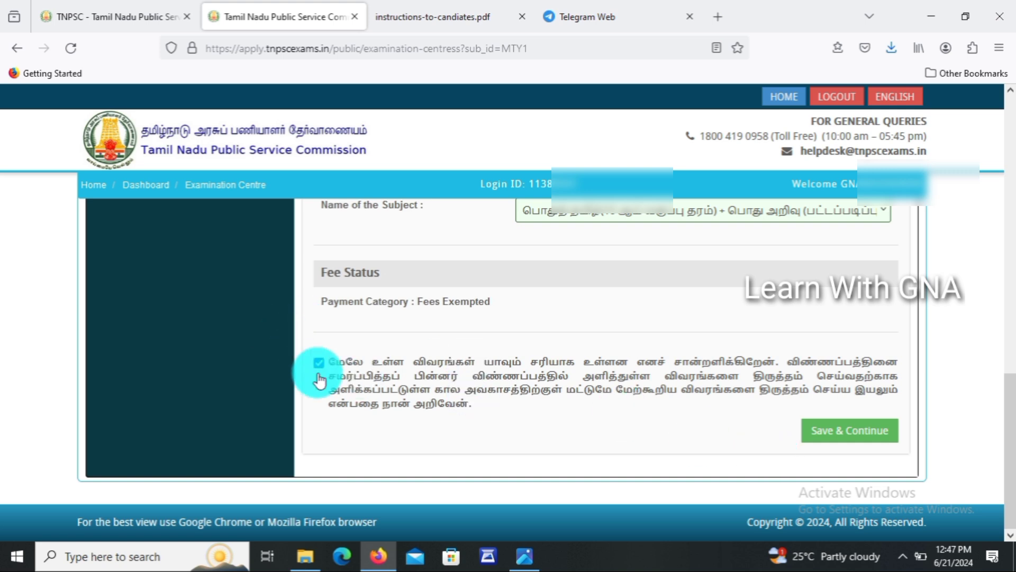
click(849, 432)
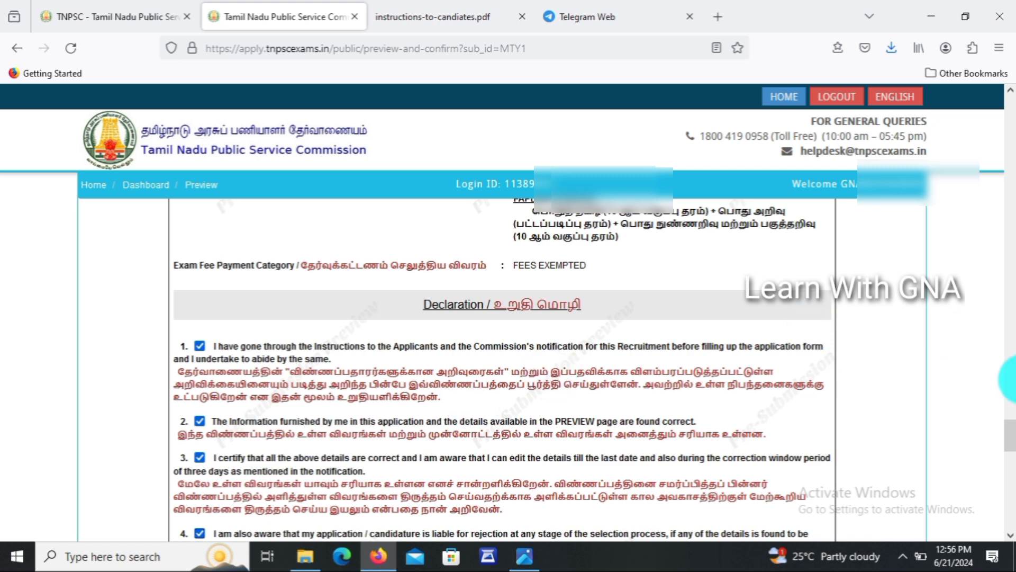
Tick declaration items 5 and 6 plus 'I confirm the above', agreeing to both proceed messages.
scroll(1010, 448, down, 10)
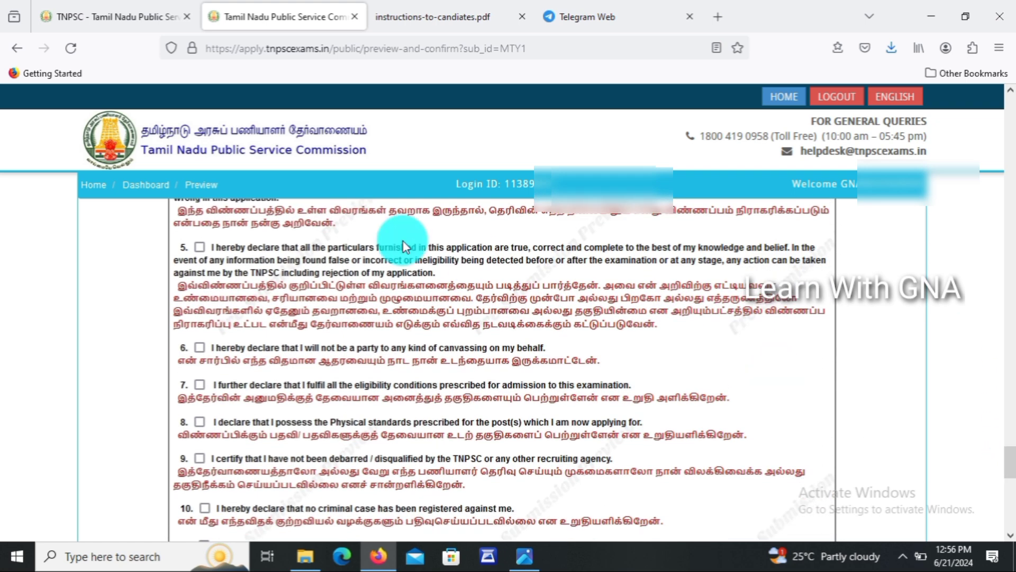
click(199, 247)
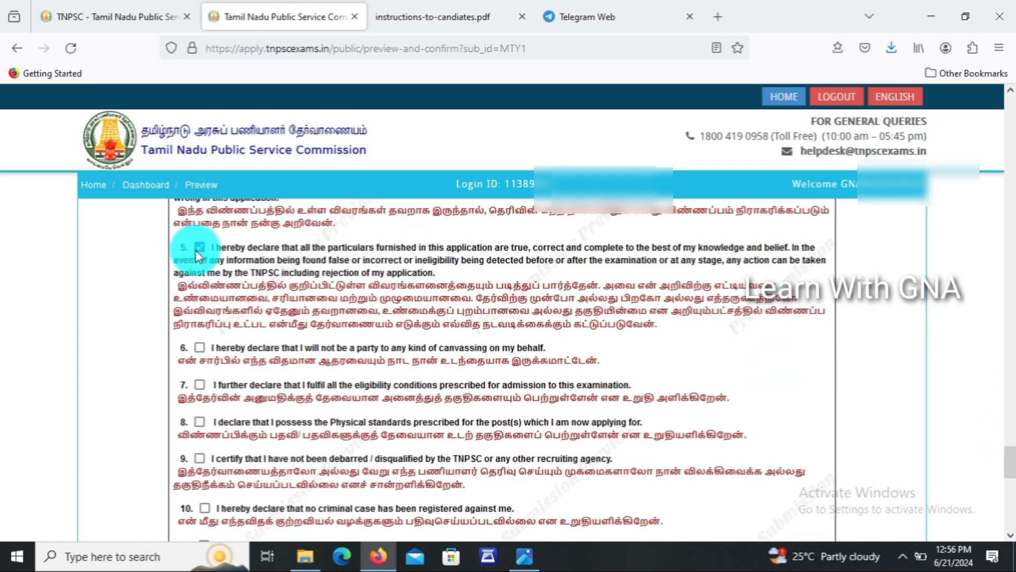
click(199, 348)
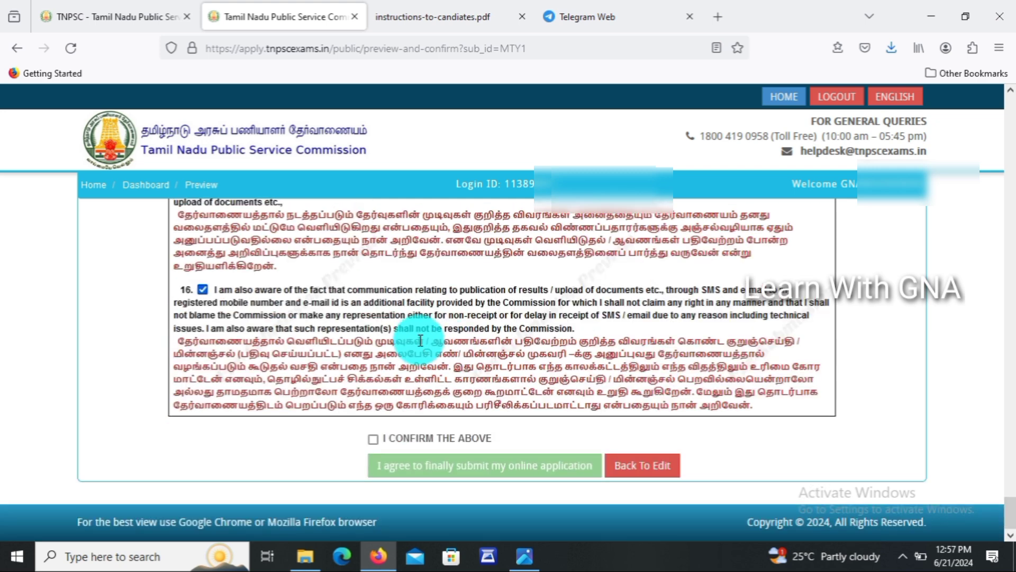
click(375, 439)
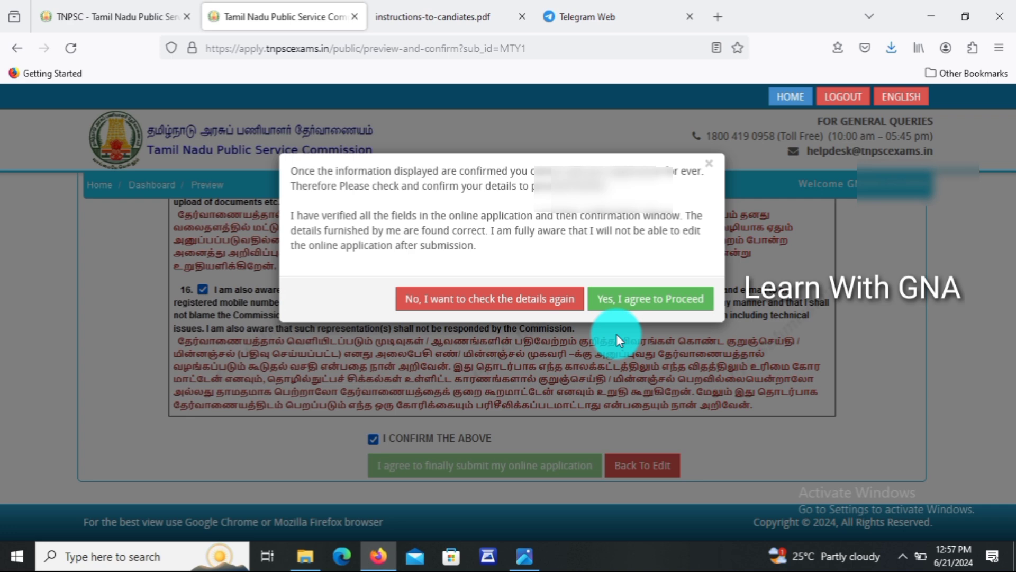
click(659, 312)
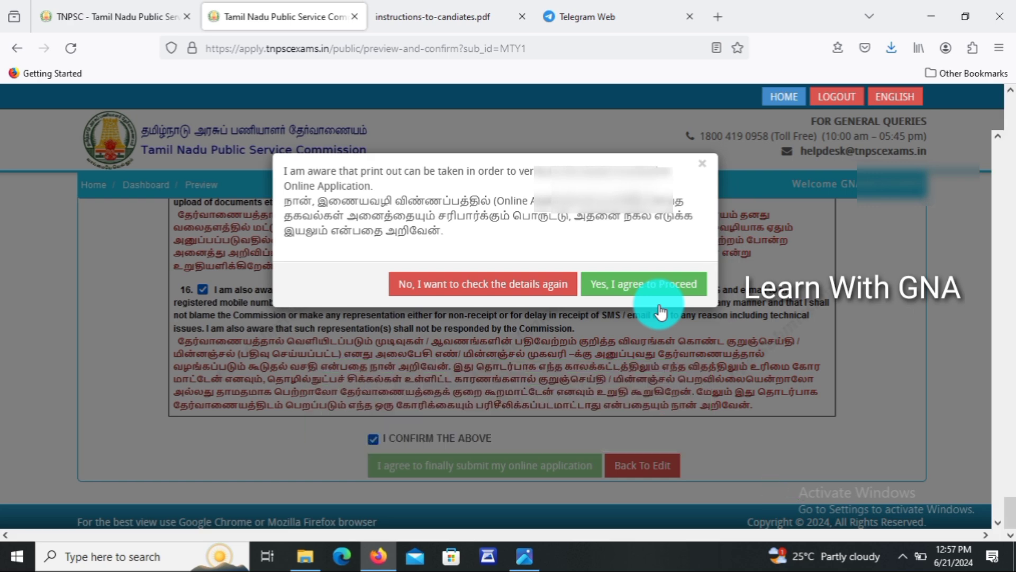
click(656, 289)
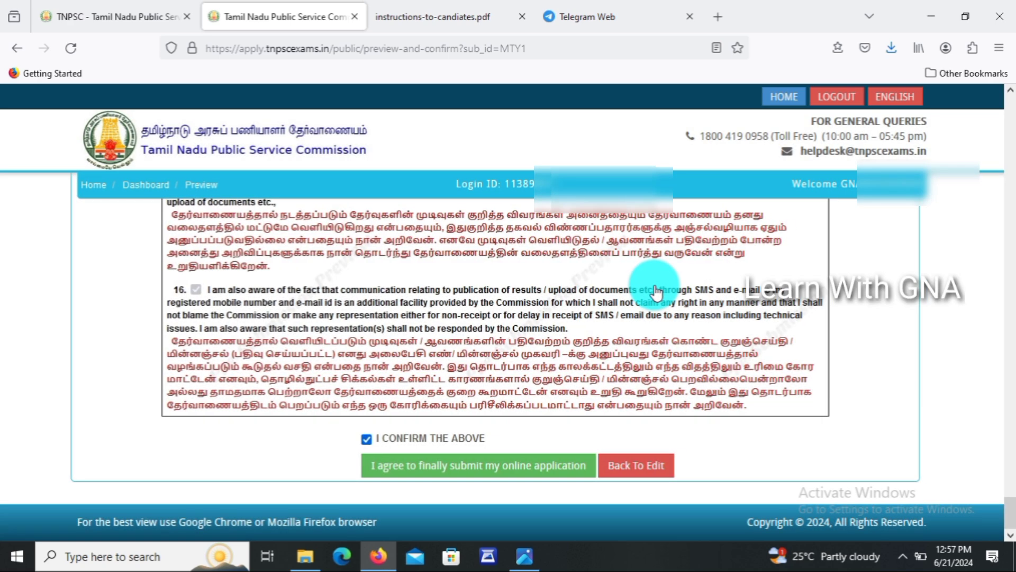
On the final preview, tick the Declaration and 'I confirm the above', accepting the no-edit warning.
click(480, 466)
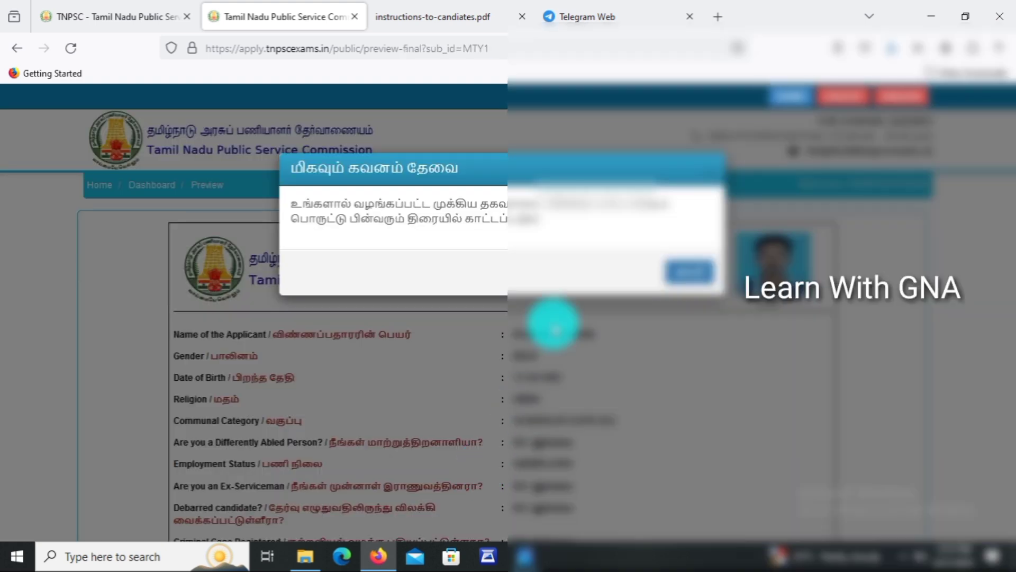
click(687, 275)
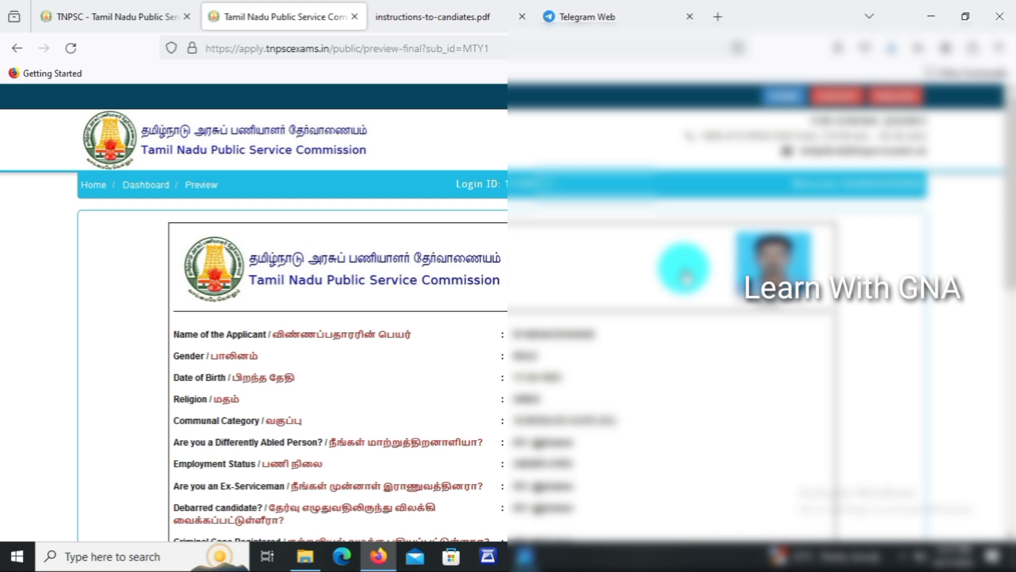
drag(1006, 225, 1006, 475)
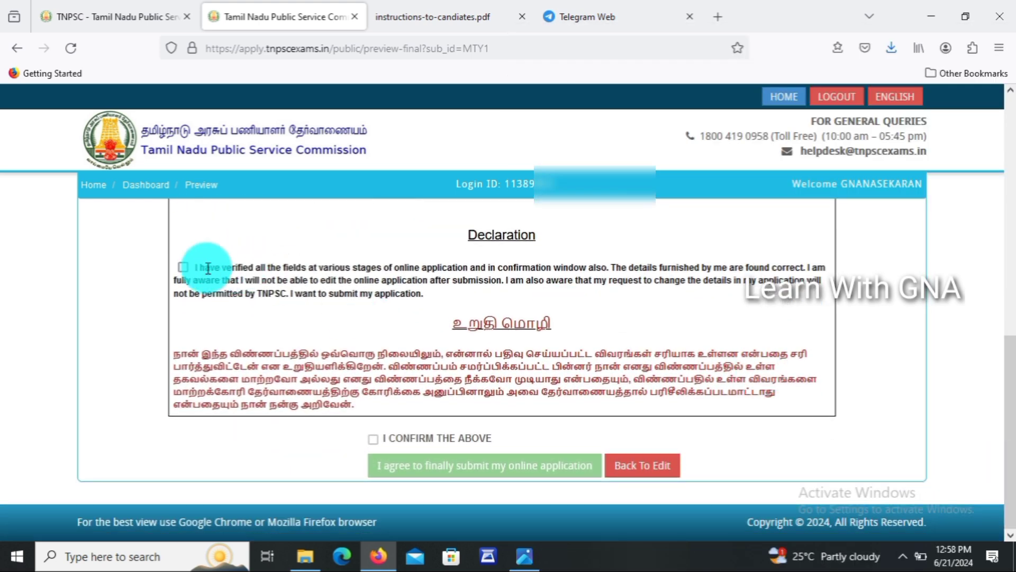
click(183, 268)
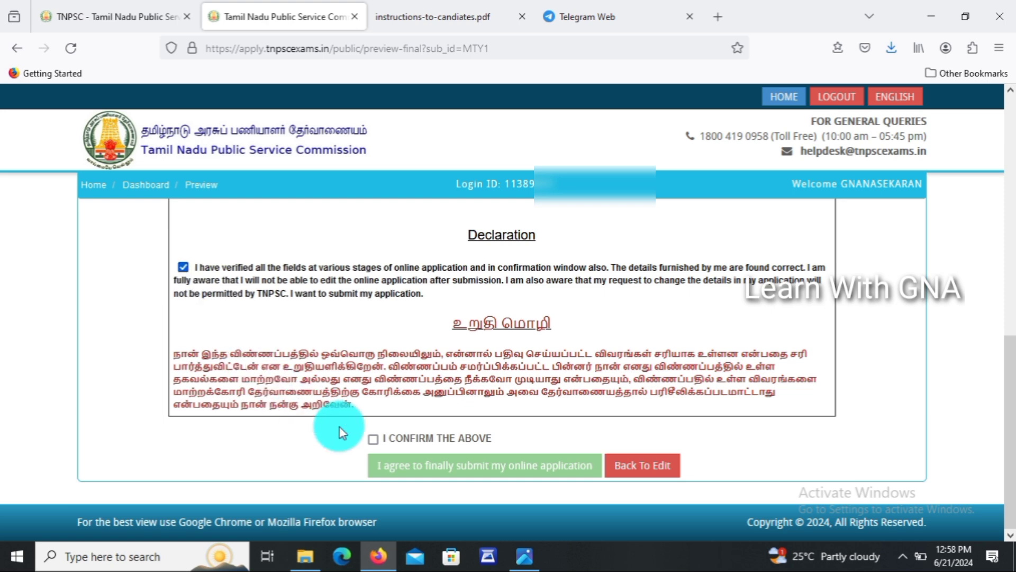
click(376, 438)
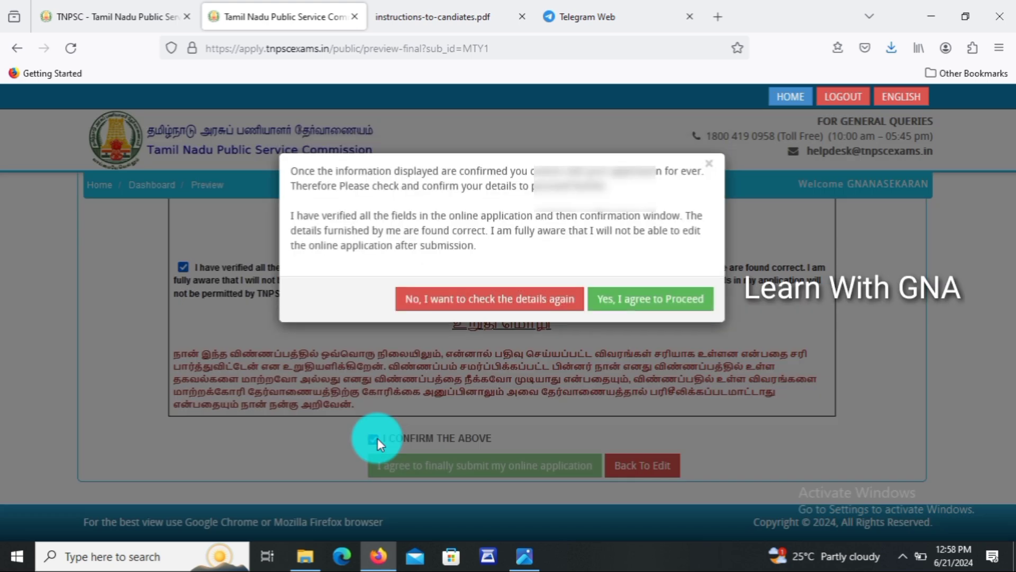
click(666, 307)
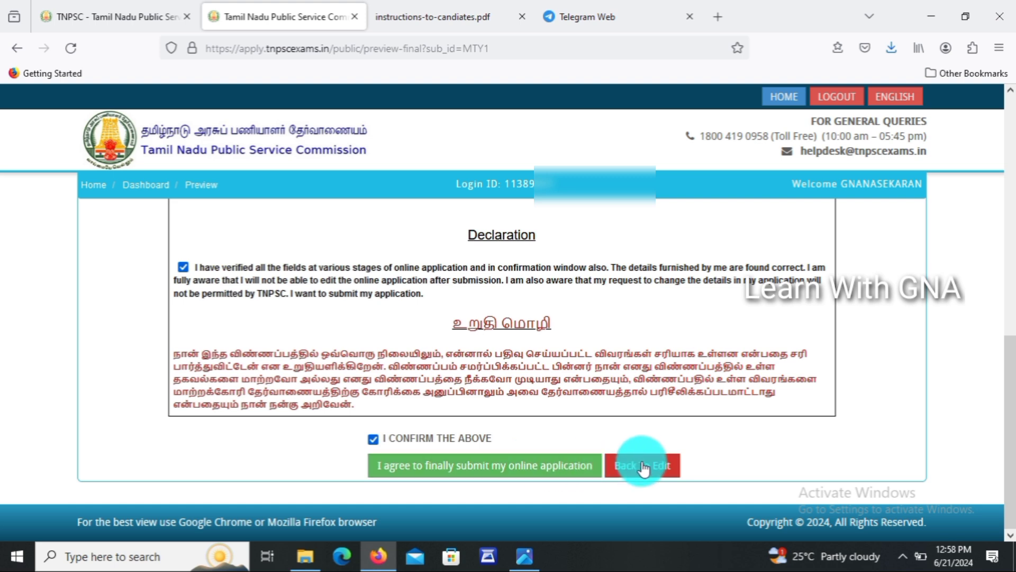
Finally submit the application, then open the downloaded application form and send it to print.
click(571, 469)
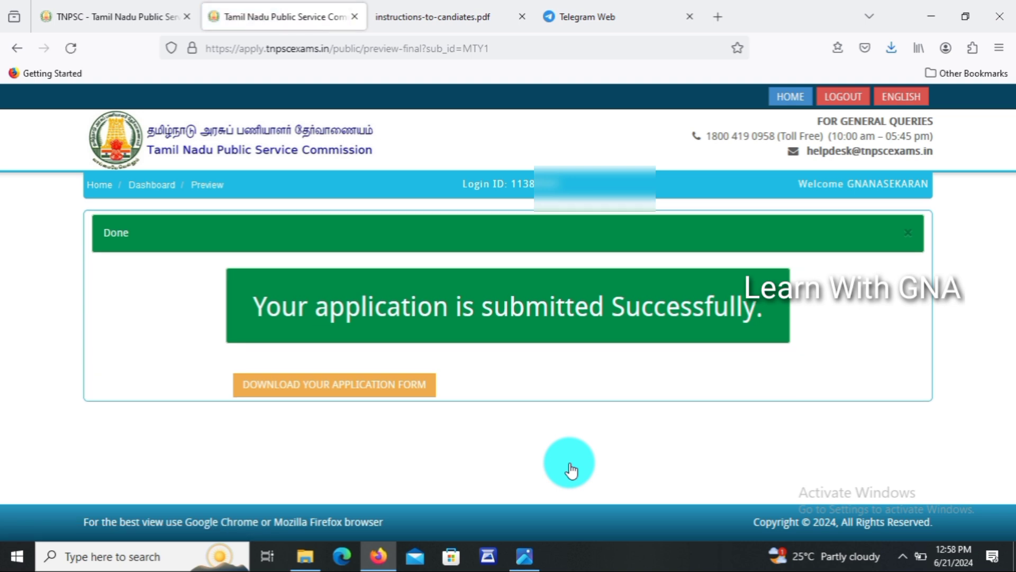
click(302, 393)
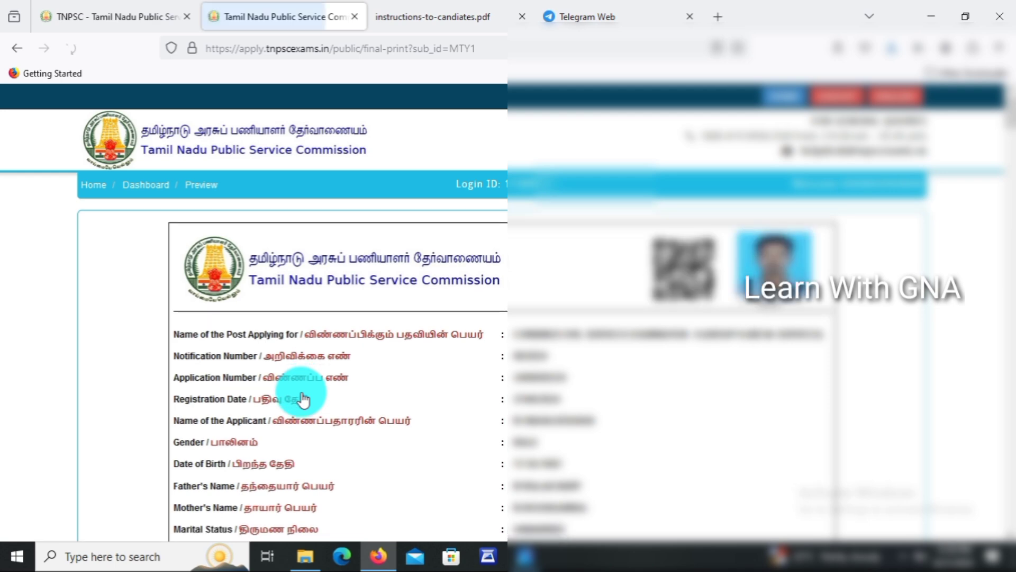
scroll(1008, 211, down, 15)
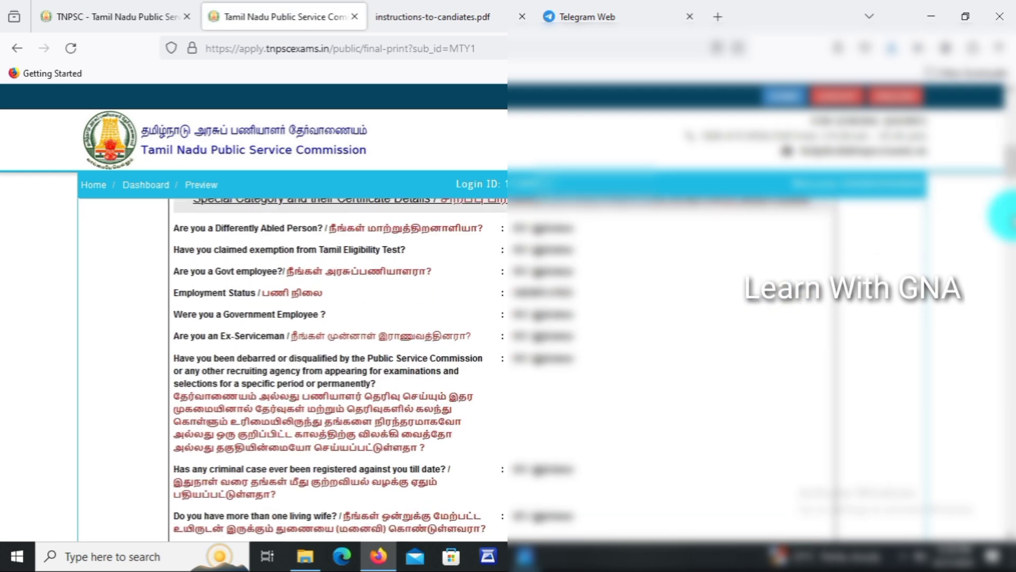
drag(1012, 216, 999, 539)
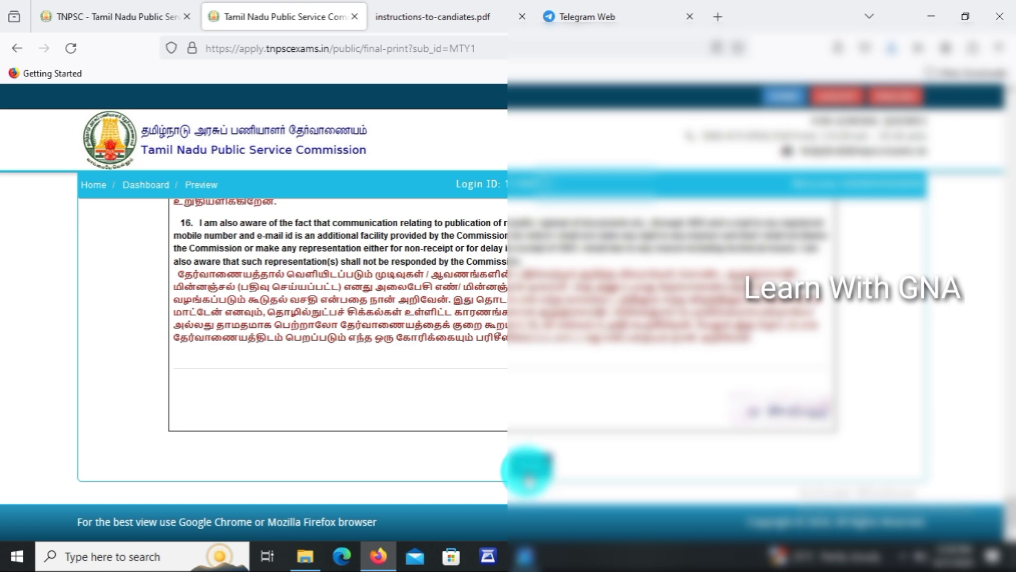
click(527, 469)
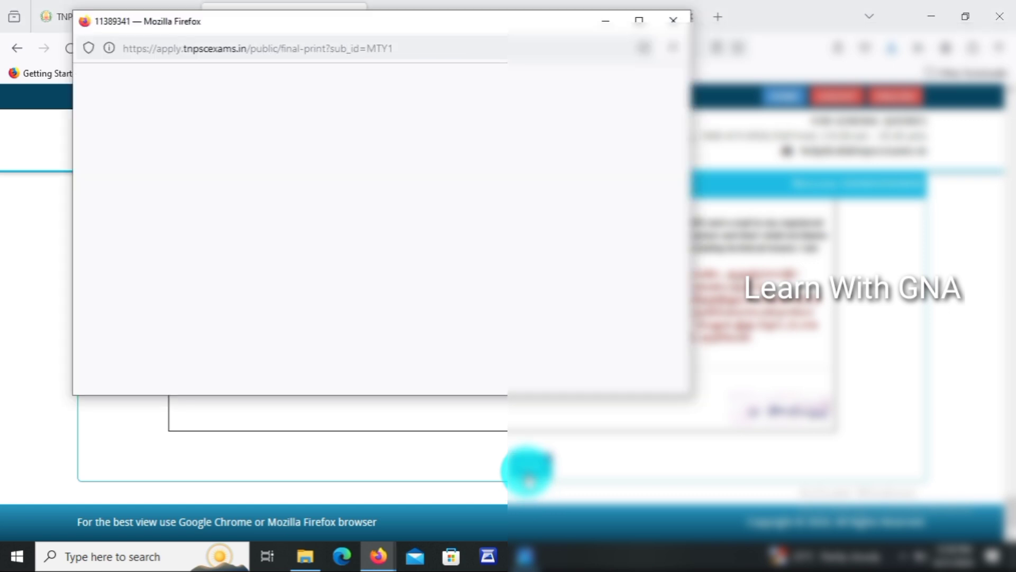